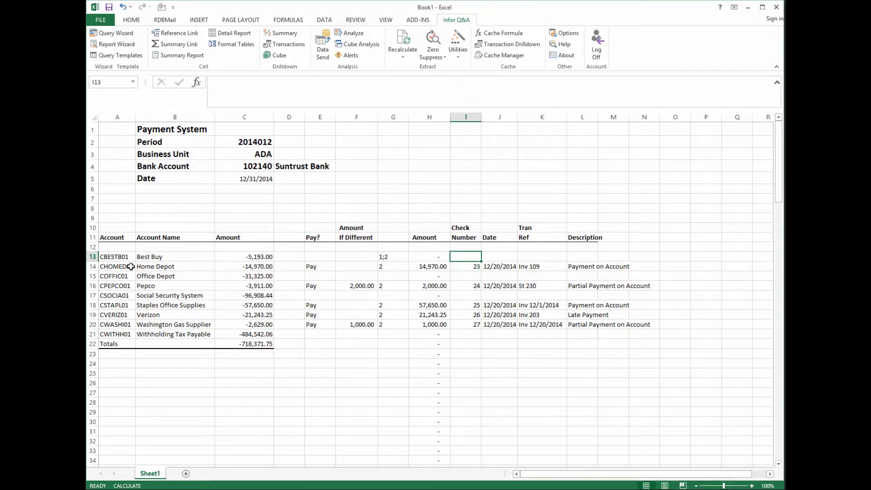
- Inspect the summary report definition behind A13, then close it without changes
click(117, 257)
double_click(117, 256)
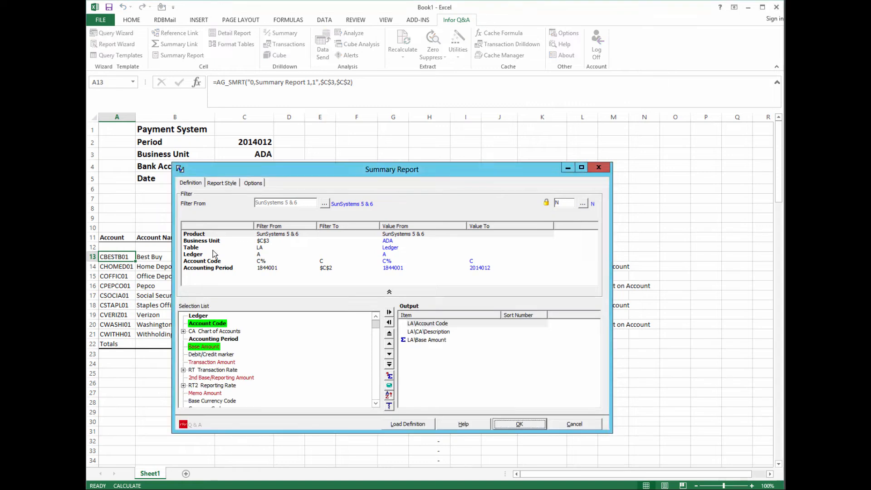
click(218, 183)
click(253, 184)
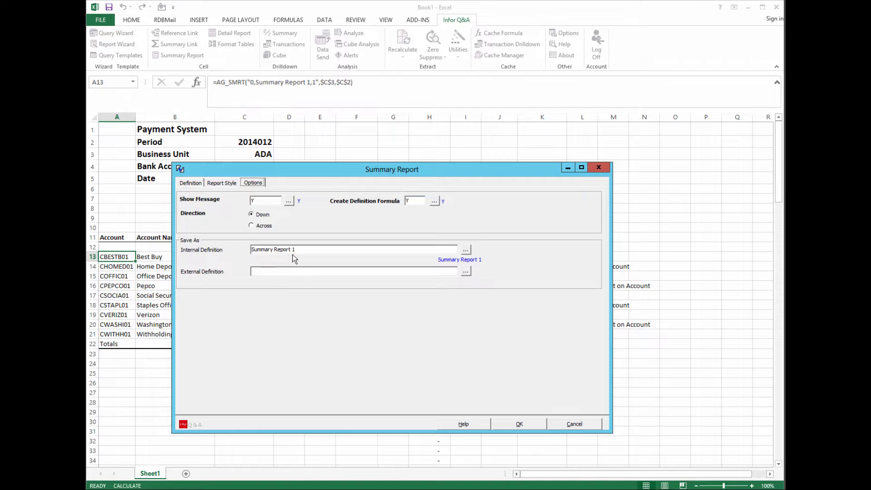
click(577, 426)
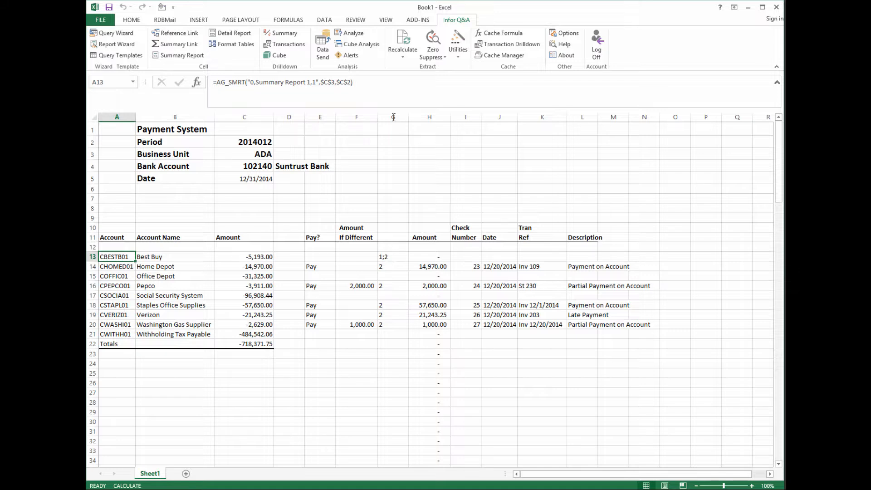
- Load the internal Data Send 1 definition in the data send settings and close without sending
click(323, 46)
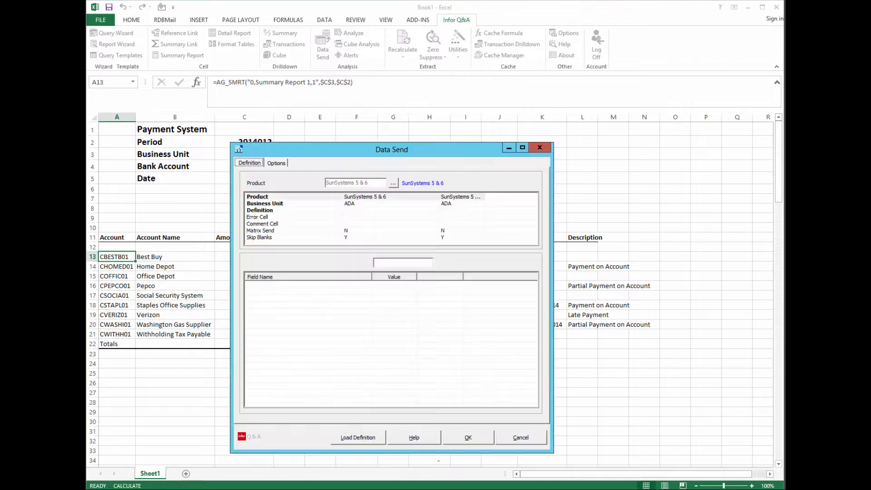
click(367, 437)
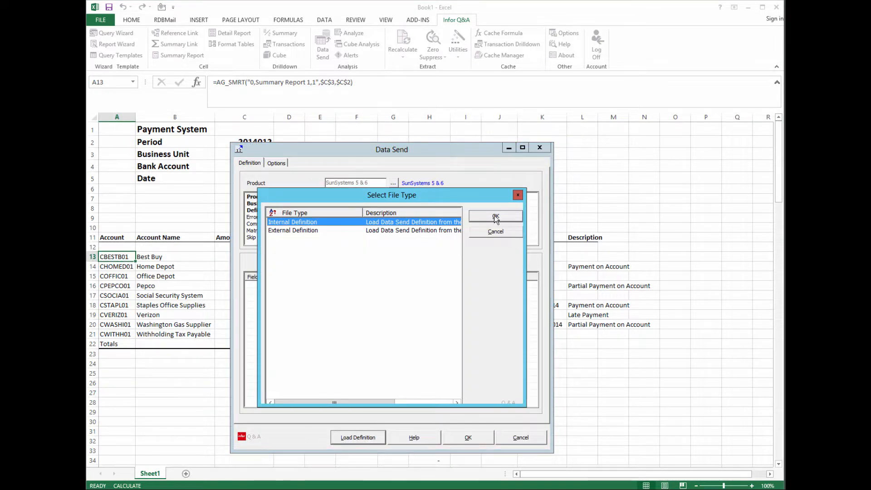
click(495, 217)
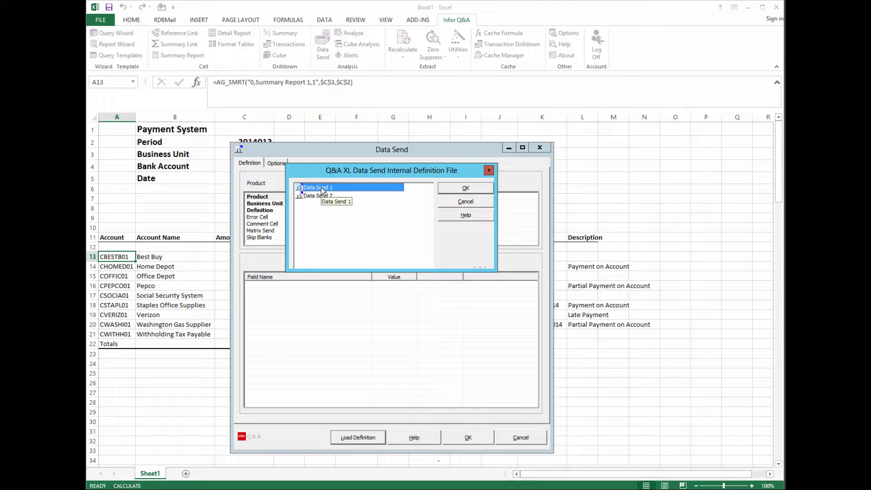
double_click(322, 188)
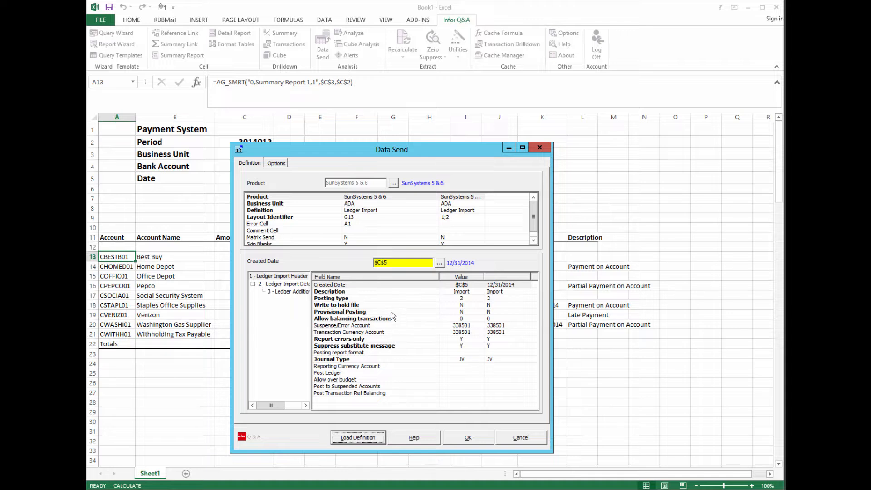
click(515, 437)
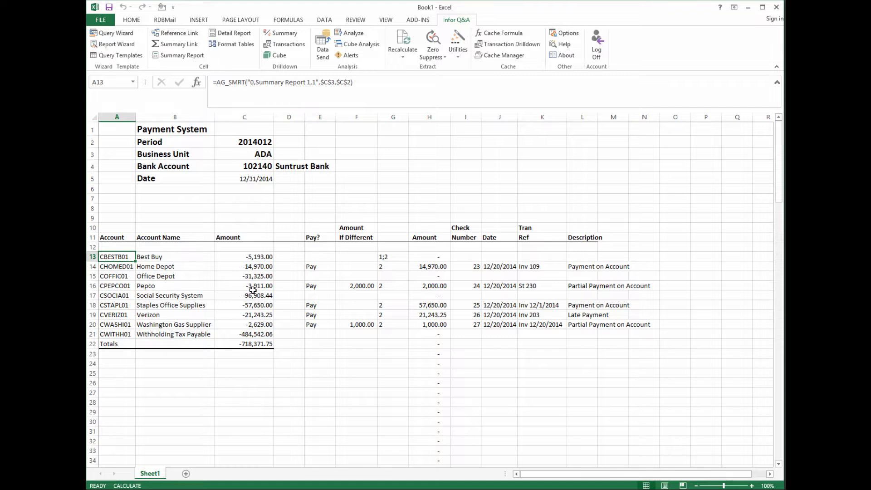
- Clear the account block A14:C23 and the Best Buy name and amount in B13:C13
drag(122, 265, 267, 354)
right_click(246, 339)
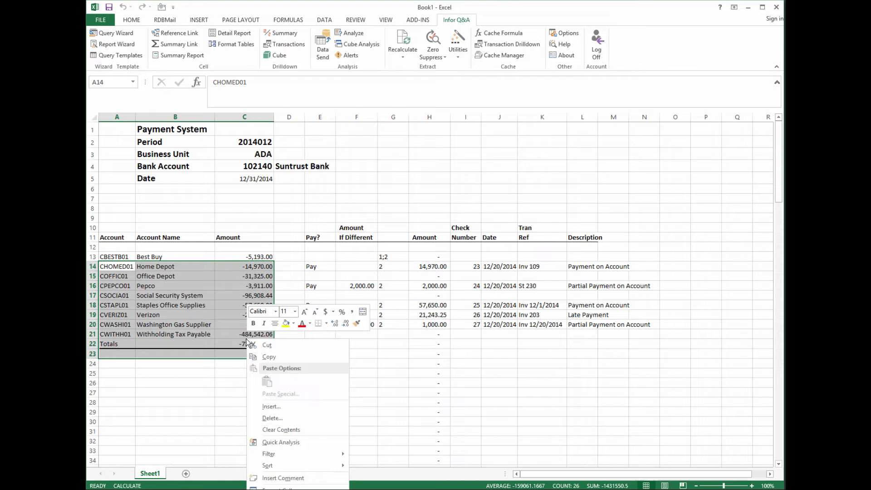
click(283, 431)
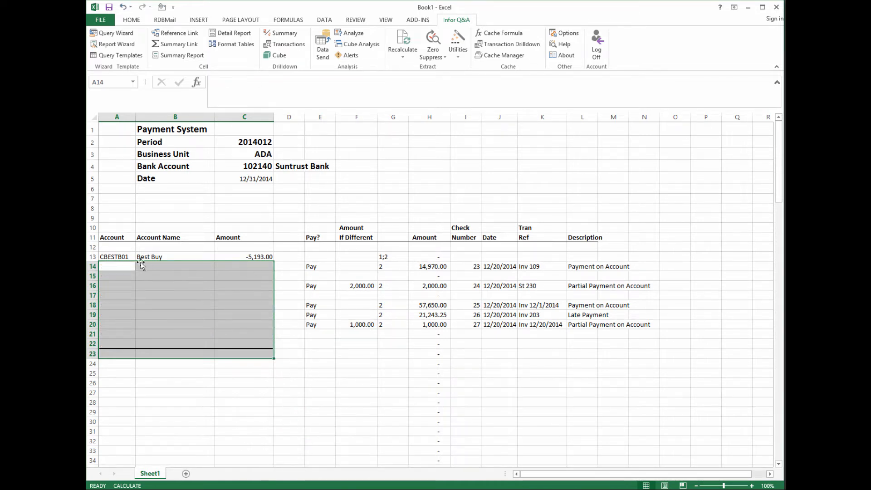
click(115, 256)
drag(141, 257, 246, 255)
right_click(246, 255)
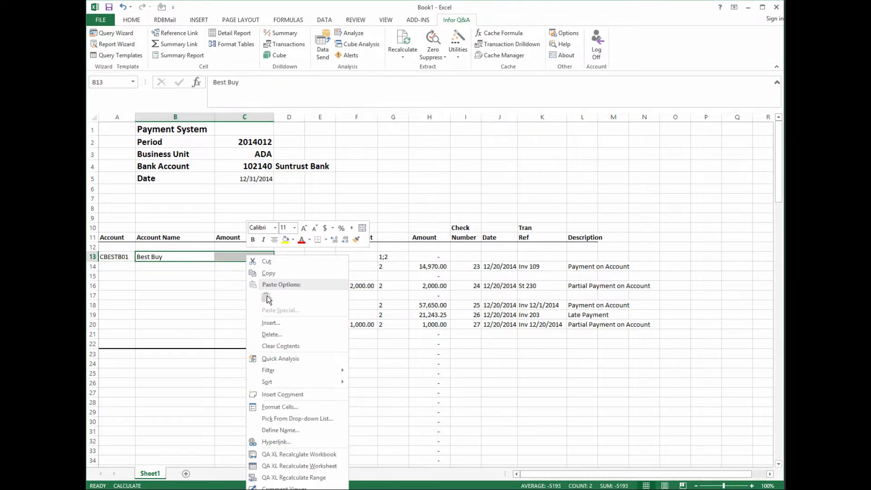
click(273, 347)
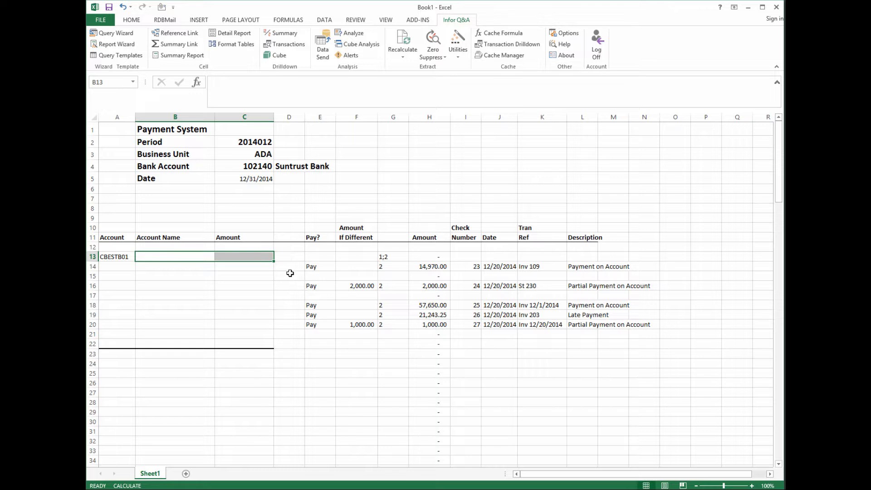
- Clear the Pay? flags in E13:E20 and the override amounts in F13:F22
click(313, 257)
drag(312, 257, 314, 327)
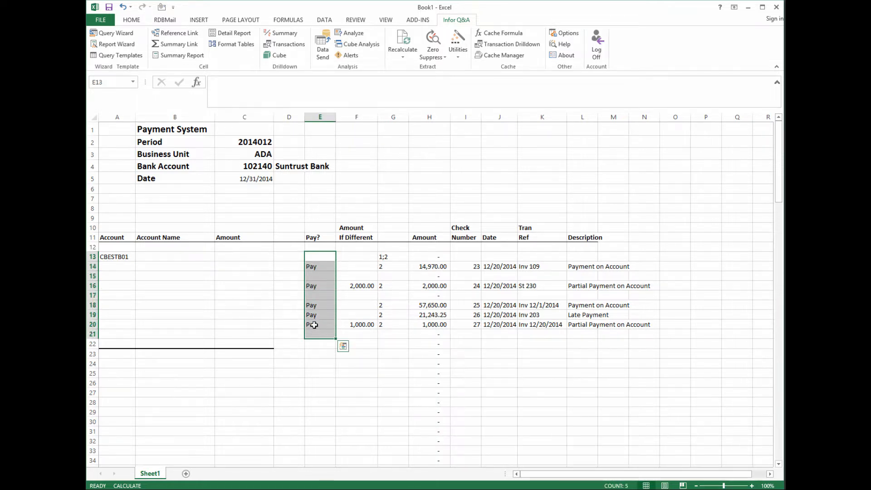
click(312, 314)
drag(311, 257, 311, 323)
right_click(315, 313)
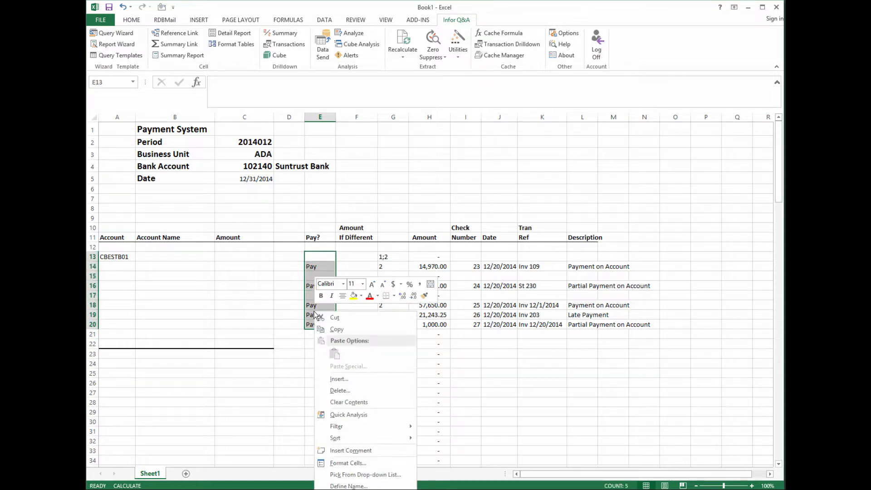
click(343, 399)
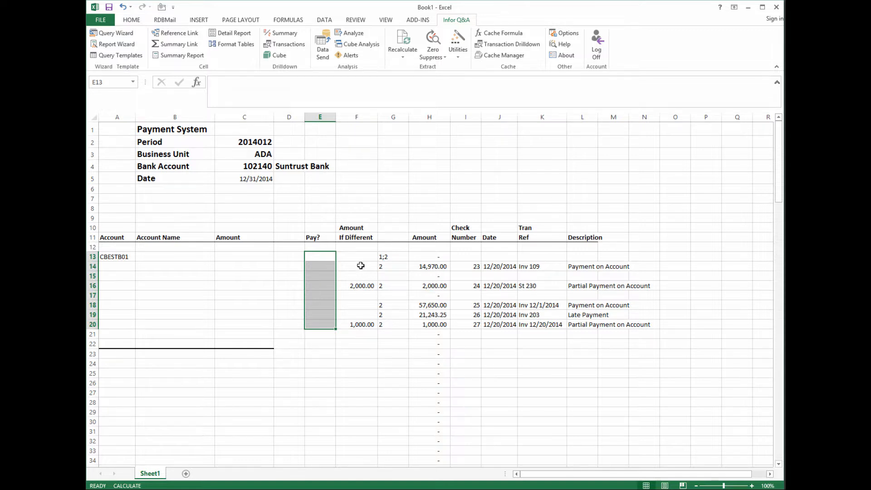
drag(360, 256, 357, 343)
right_click(355, 317)
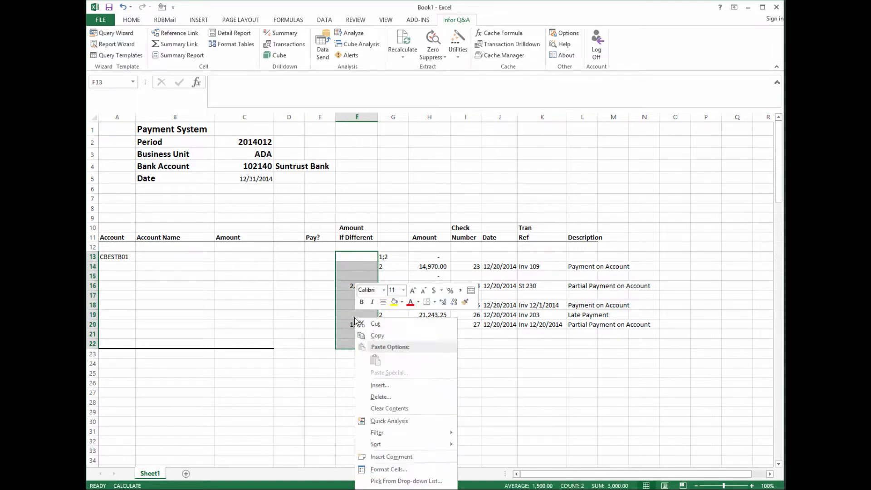
click(384, 408)
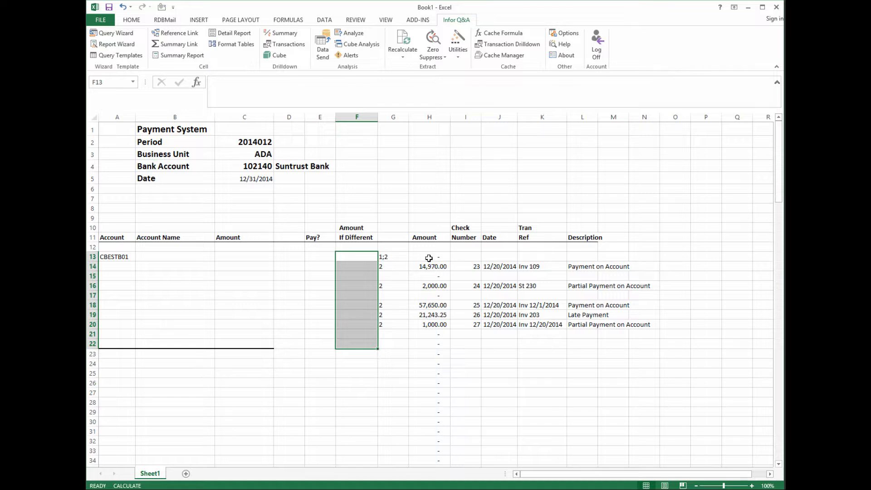
- Clear the check number, date, ref and description entries in I14:M20
drag(474, 267, 627, 325)
right_click(506, 301)
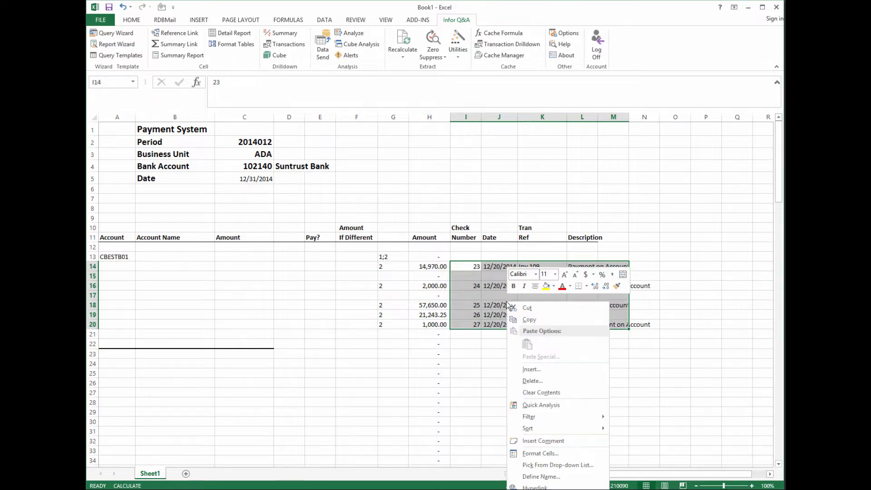
click(539, 393)
click(367, 392)
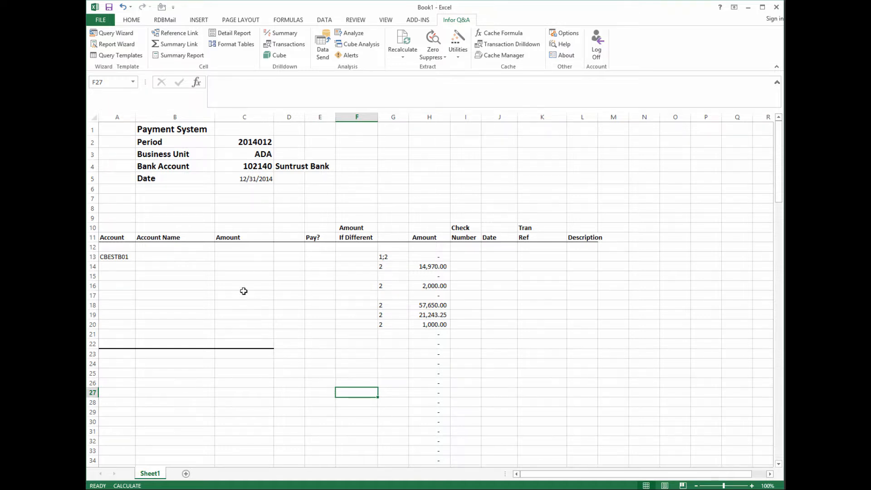
drag(120, 192, 181, 210)
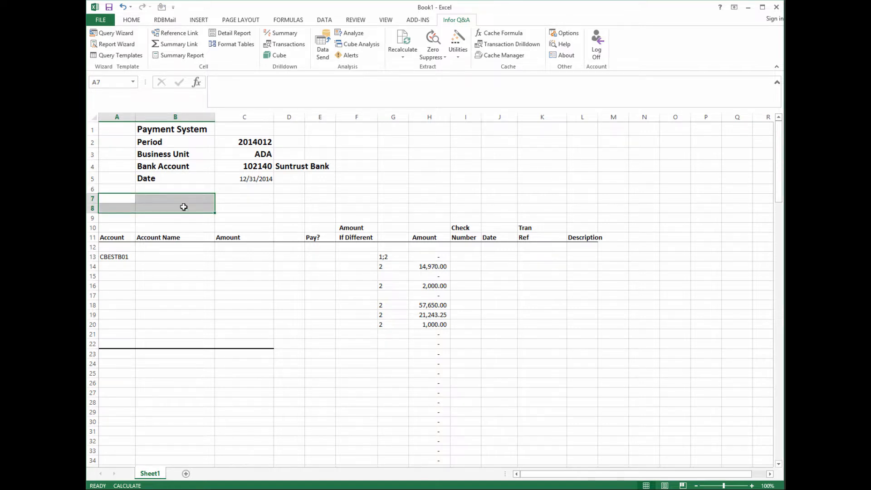
click(459, 56)
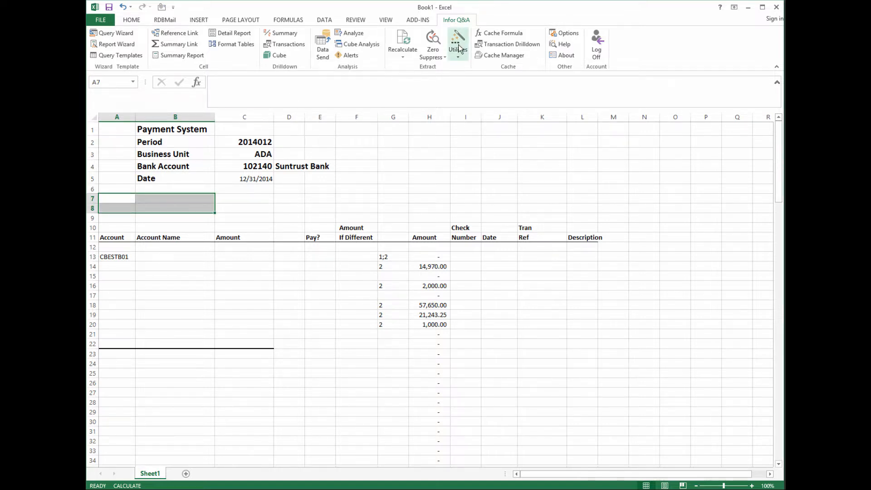
click(451, 117)
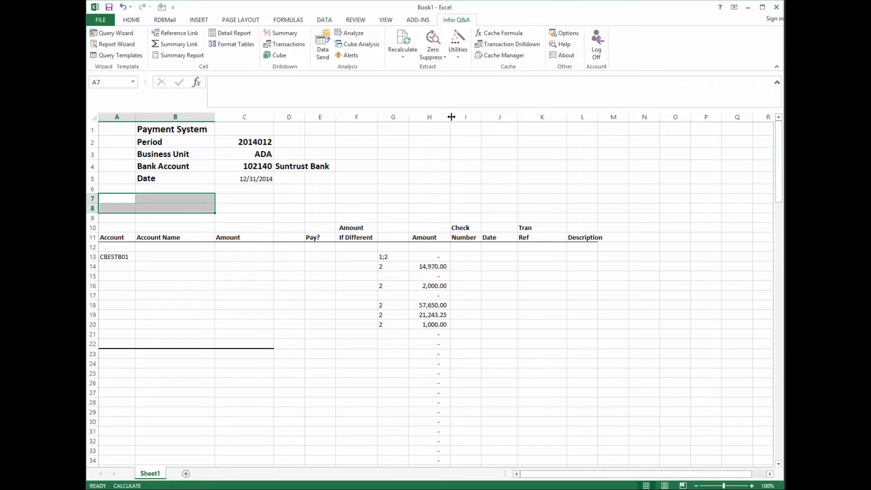
click(104, 22)
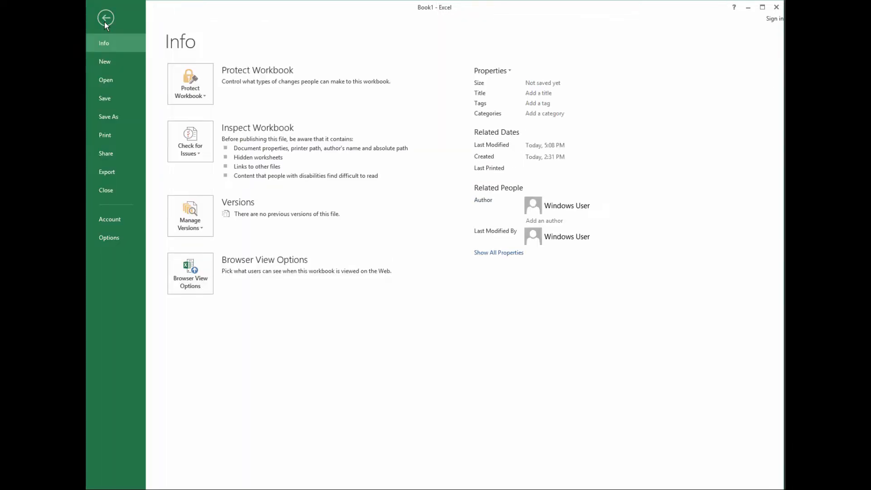
click(111, 237)
drag(176, 6, 512, 47)
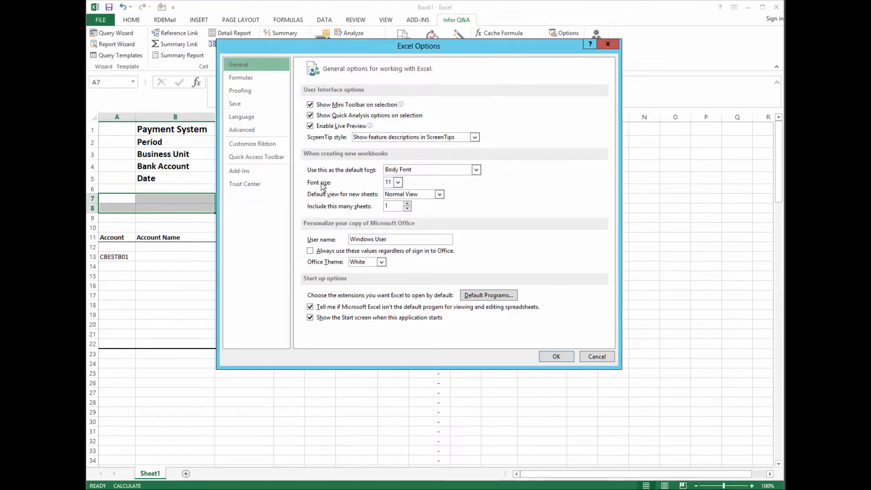
click(244, 184)
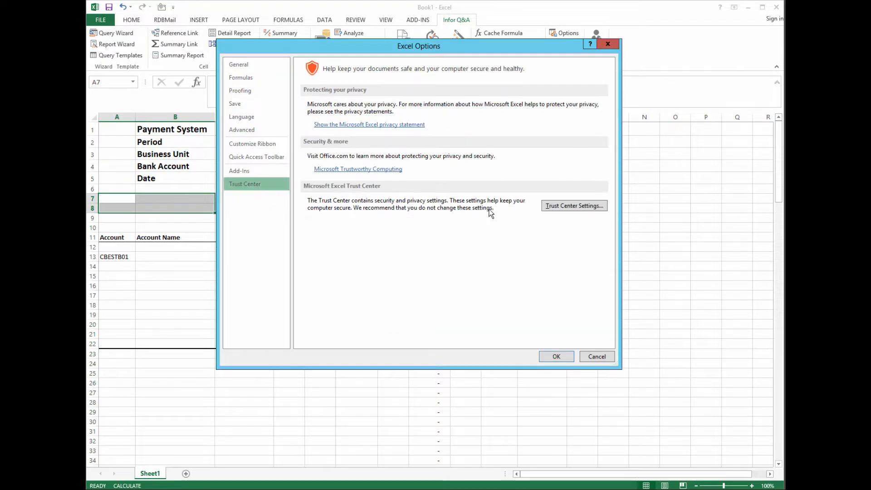
click(582, 206)
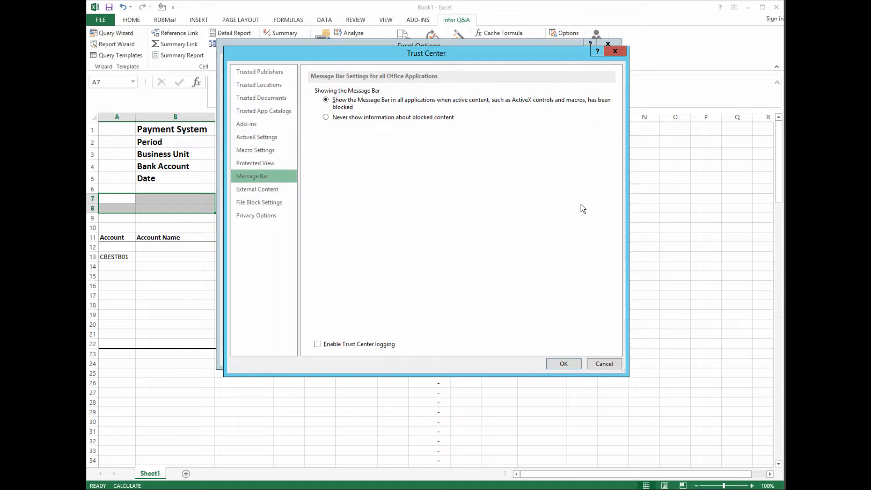
click(259, 151)
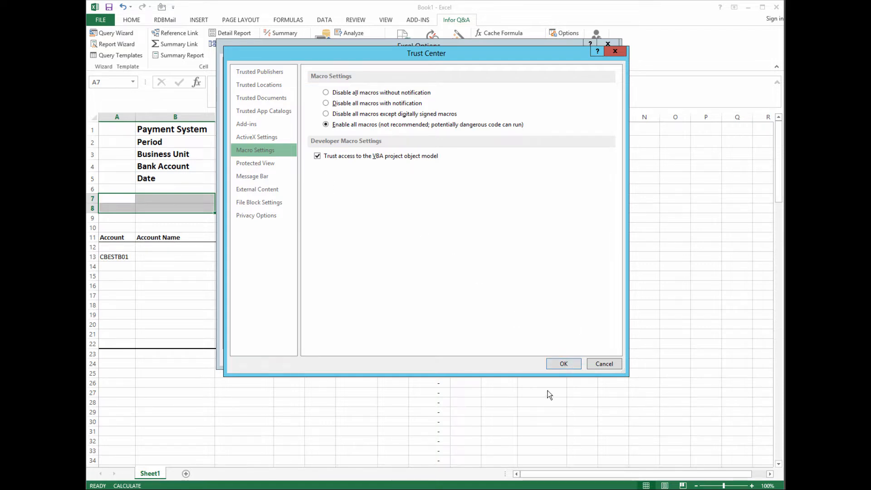
click(575, 365)
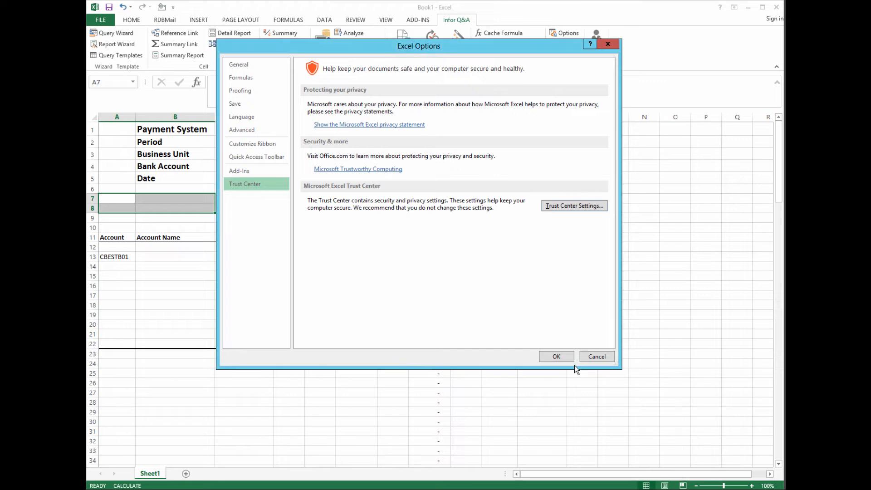
click(559, 355)
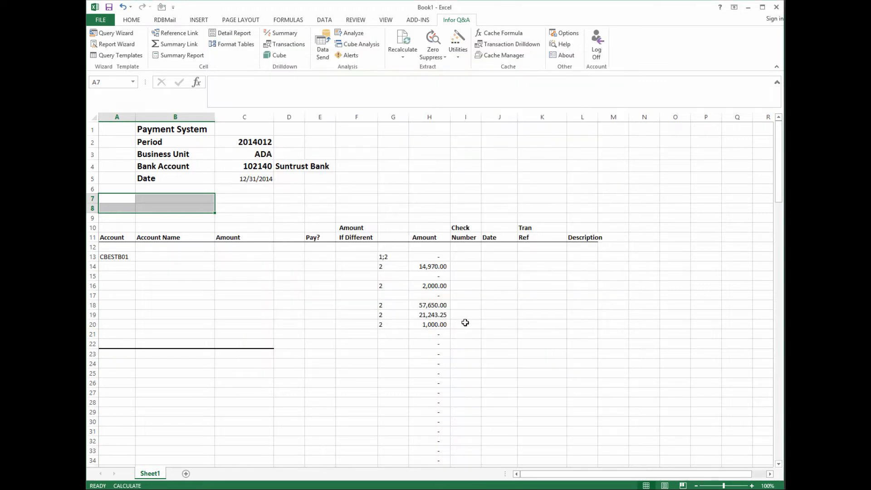
- In Macro Builder's Options, enter macro name List_Payables and button name List Payables
click(457, 51)
click(469, 91)
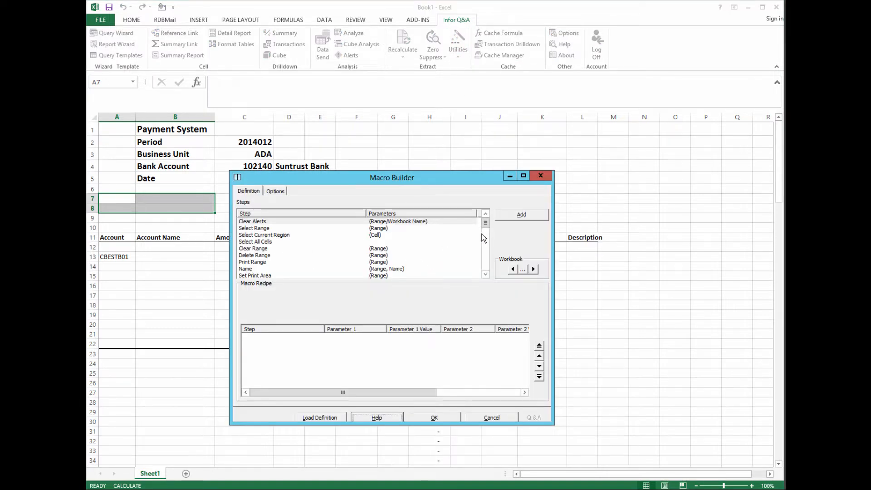
drag(485, 224, 483, 231)
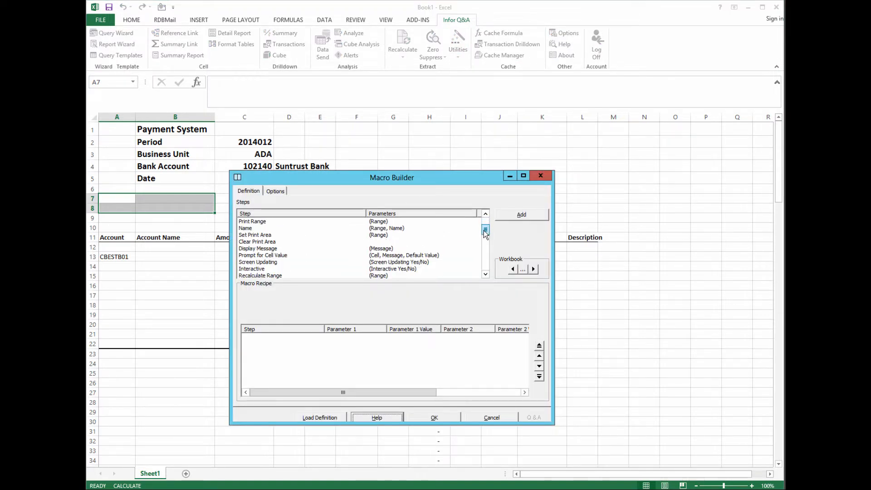
click(274, 191)
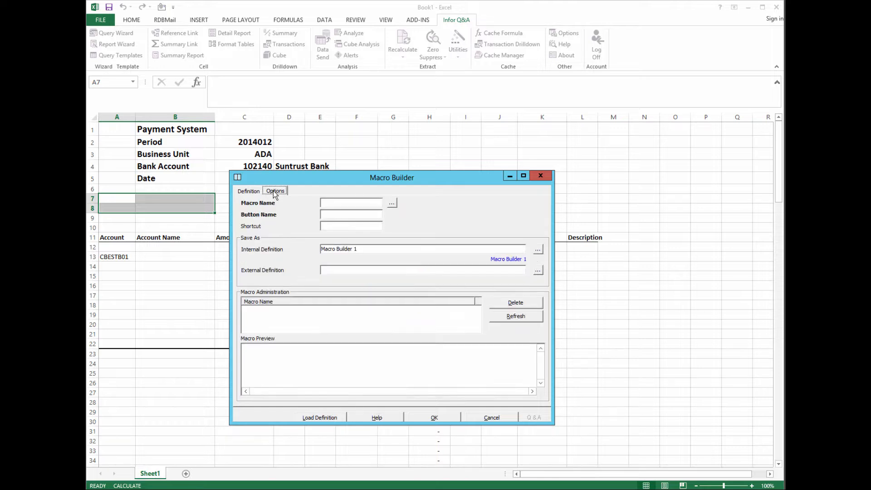
click(323, 200)
text(List Payables)
click(326, 216)
text(List Payable)
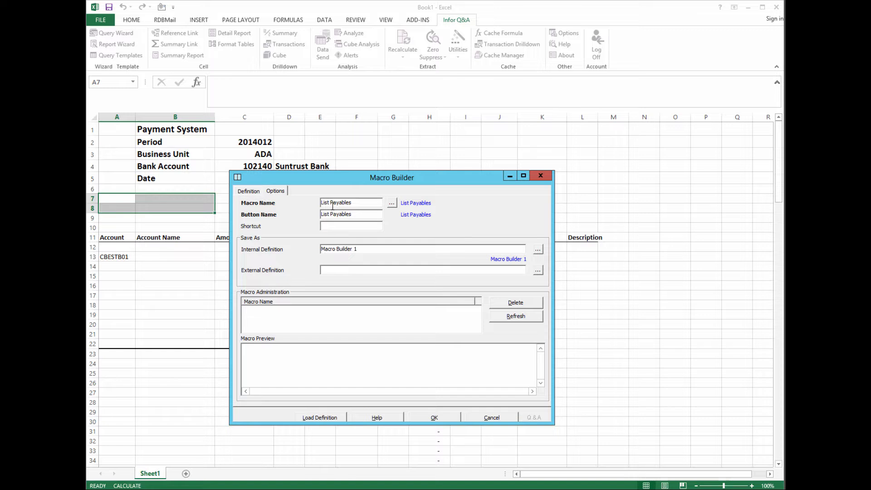
click(330, 202)
key(BackSpace)
text(_)
- Add a Run Summary Report step at range A13 using Summary Report 1, and save the macro
click(249, 191)
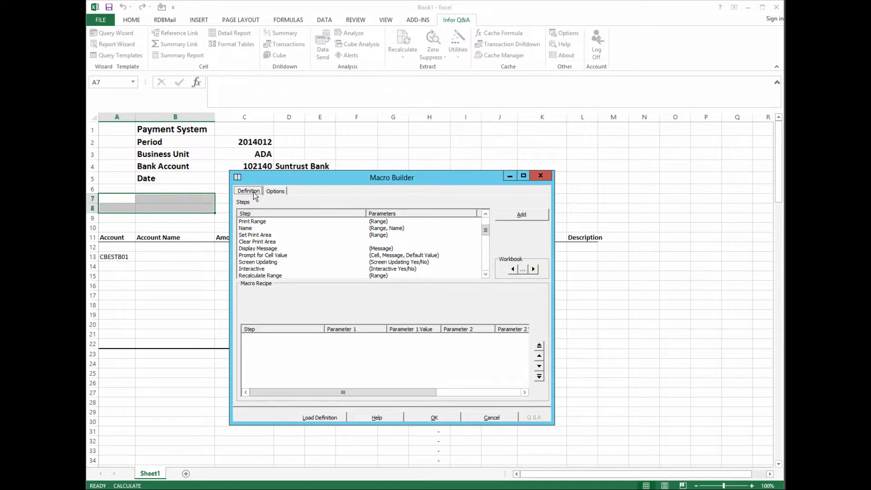
drag(486, 230, 486, 245)
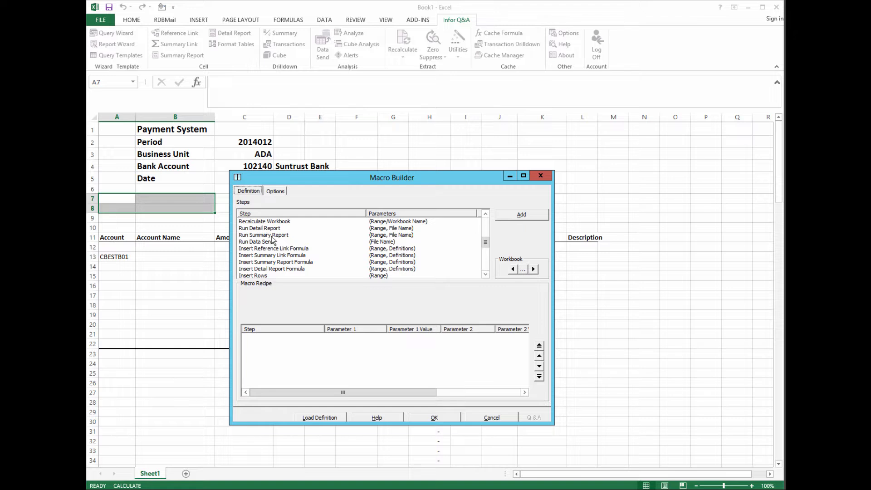
click(272, 236)
double_click(272, 236)
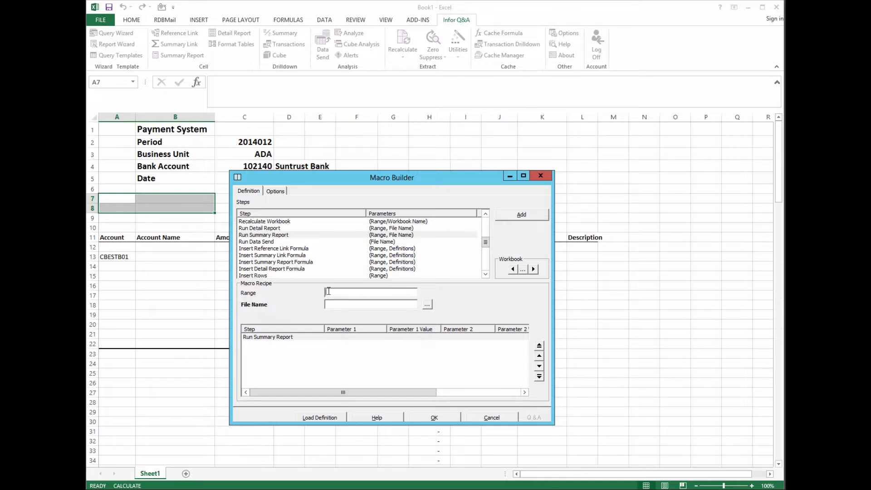
text(A13)
click(329, 303)
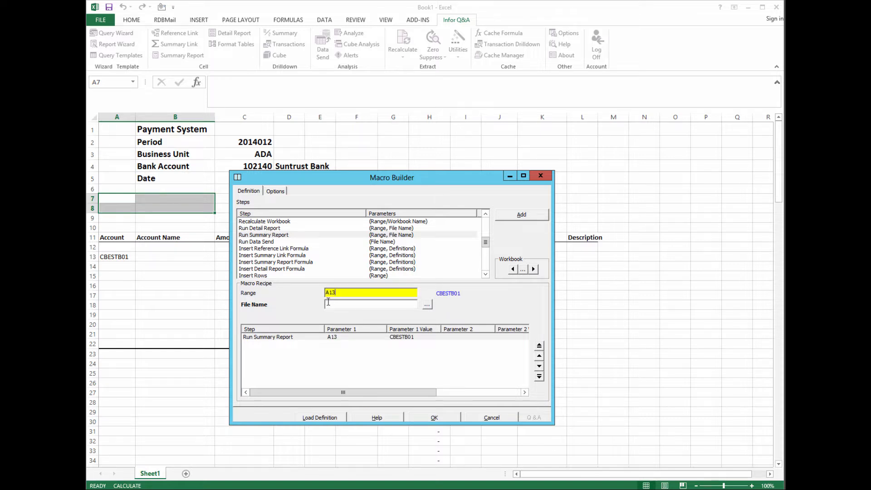
click(426, 305)
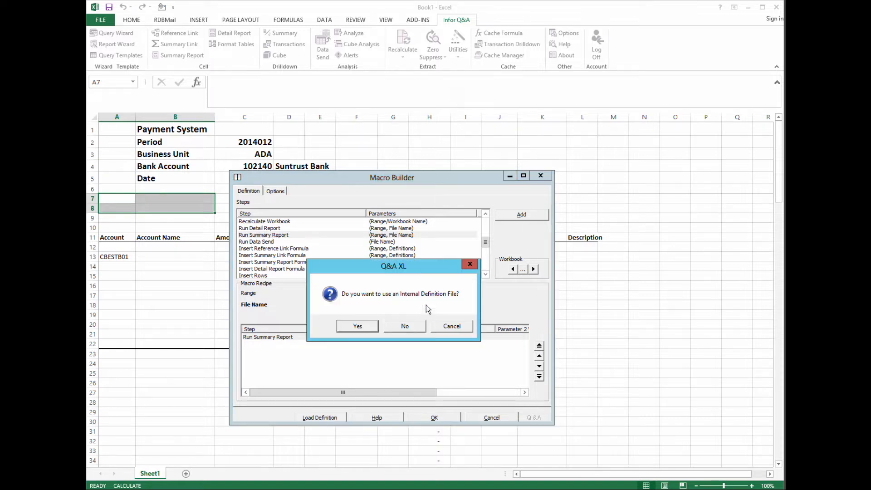
click(366, 326)
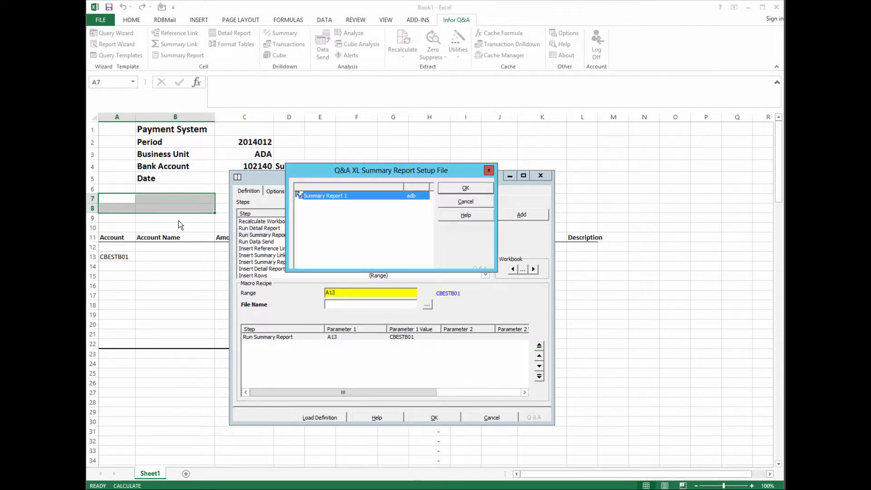
click(454, 188)
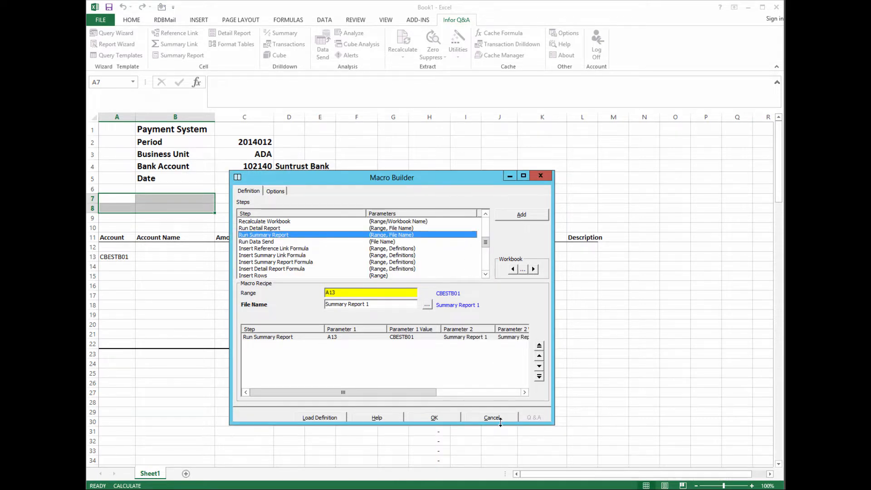
click(433, 418)
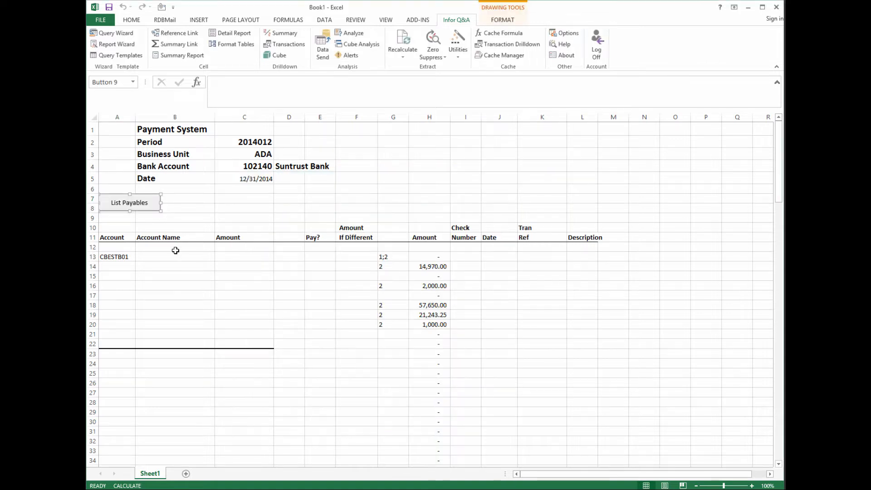
- Run the new List Payables button to fill the sheet with ten payable accounts
click(192, 210)
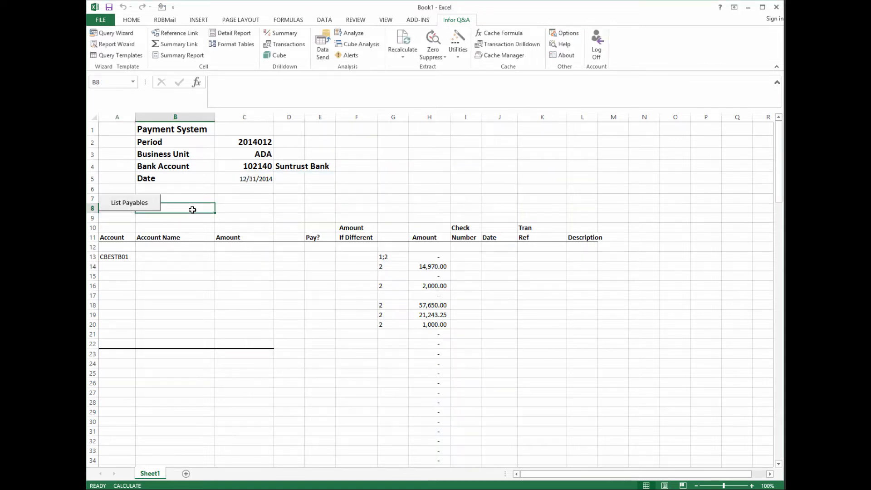
click(123, 201)
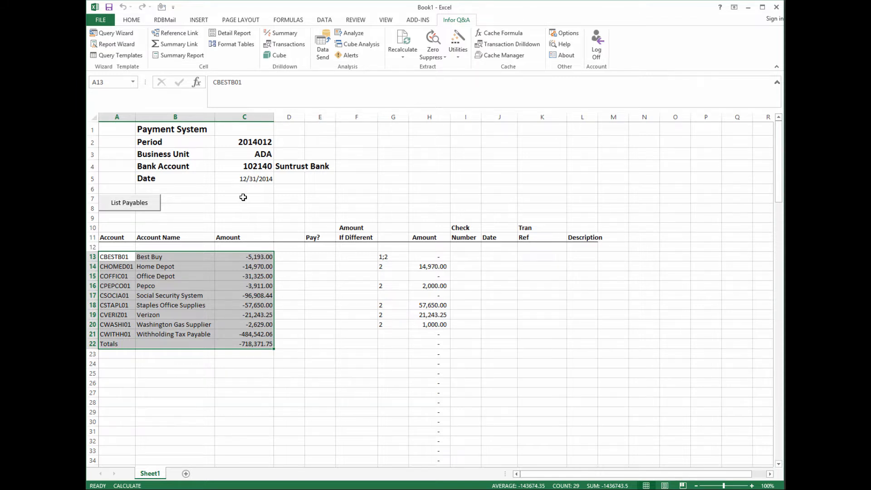
click(243, 197)
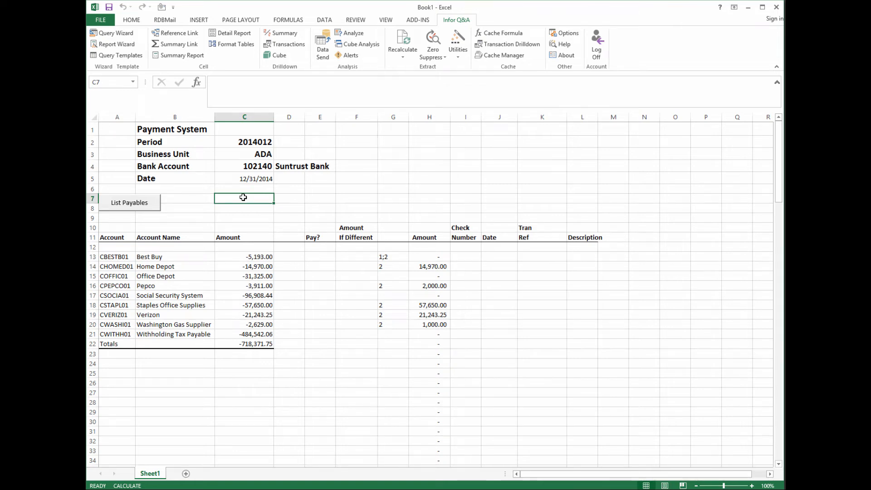
drag(316, 198, 370, 207)
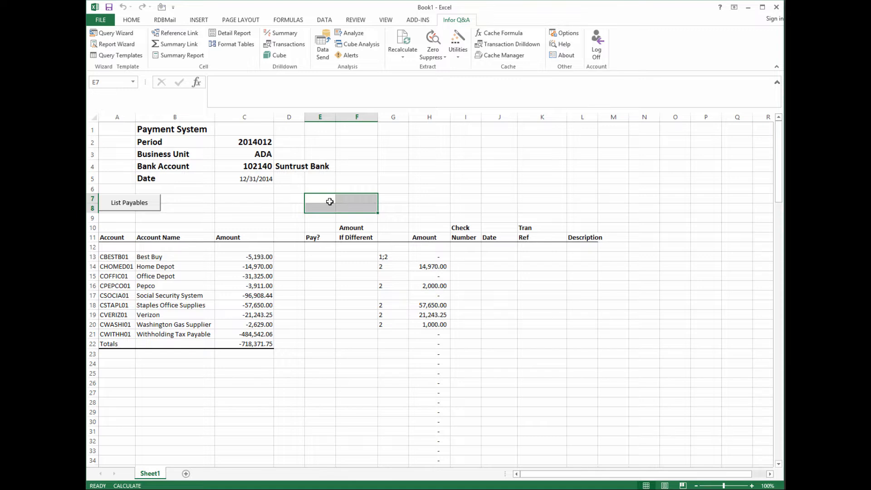
- Prefix the List Payables button label with (1)
right_click(128, 205)
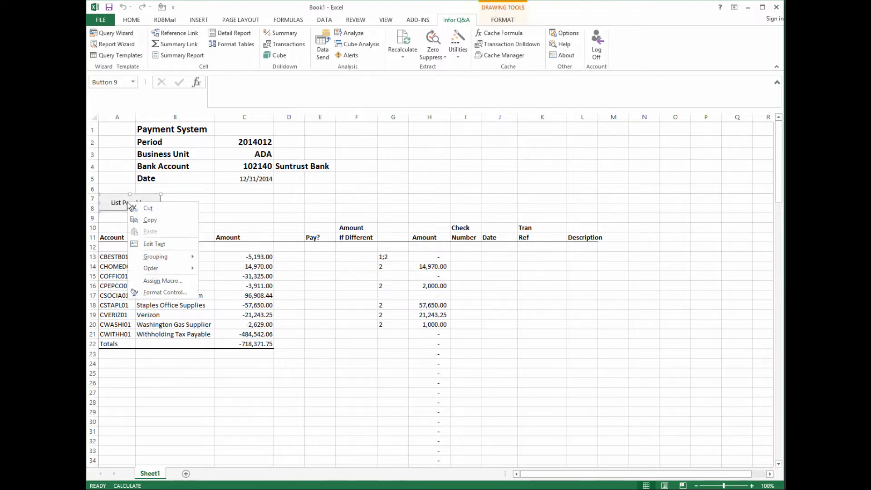
click(148, 243)
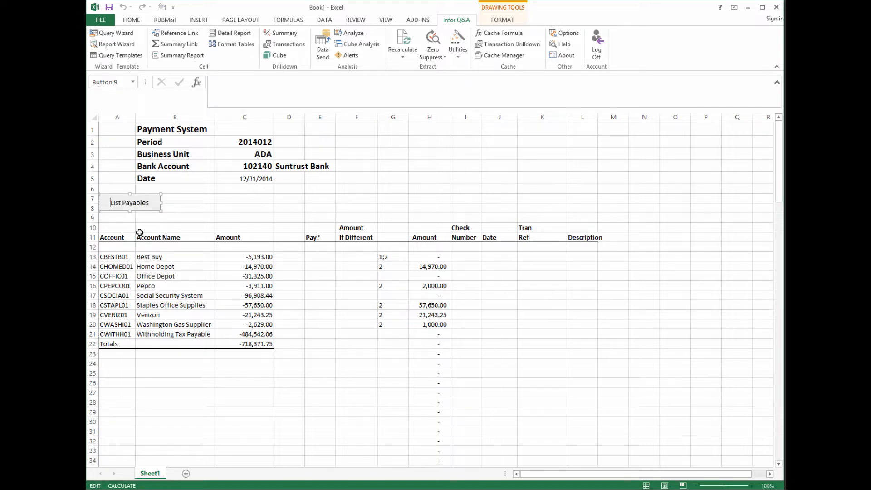
text(()
text(1))
click(313, 207)
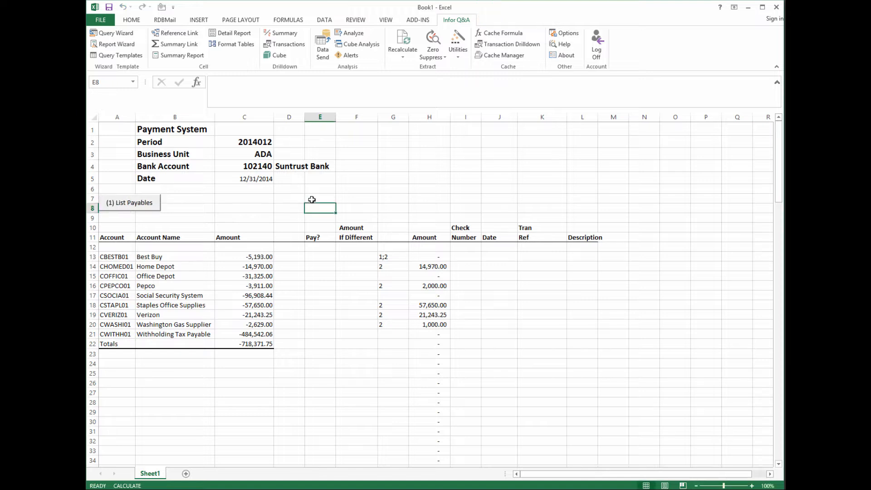
- Select the empty block E7:F8 where the note will go
drag(311, 197, 350, 210)
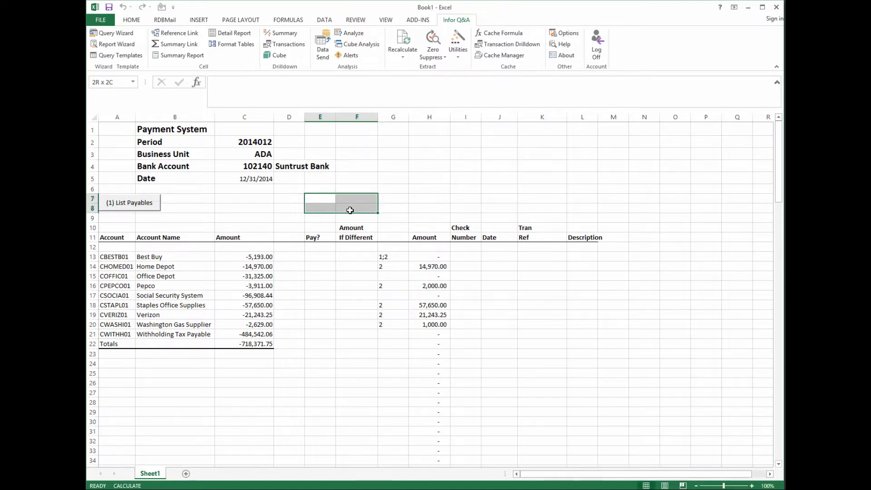
drag(350, 210, 350, 210)
click(315, 297)
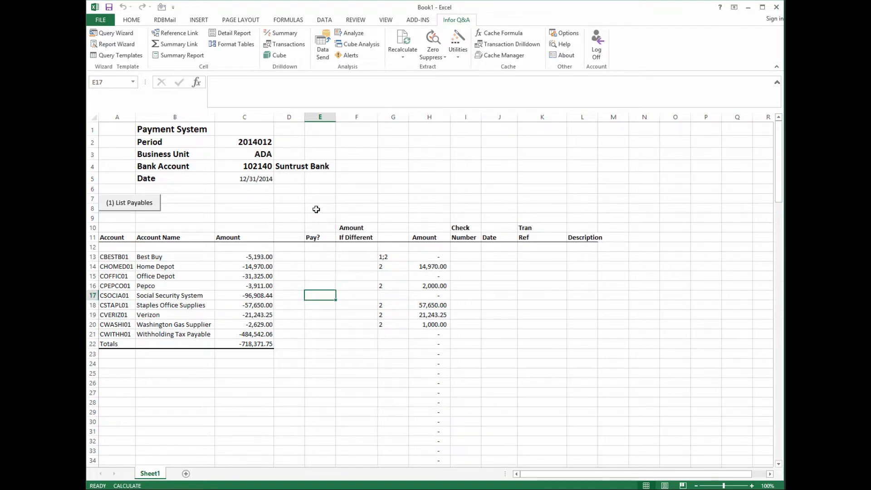
drag(315, 198, 315, 208)
drag(377, 203, 374, 202)
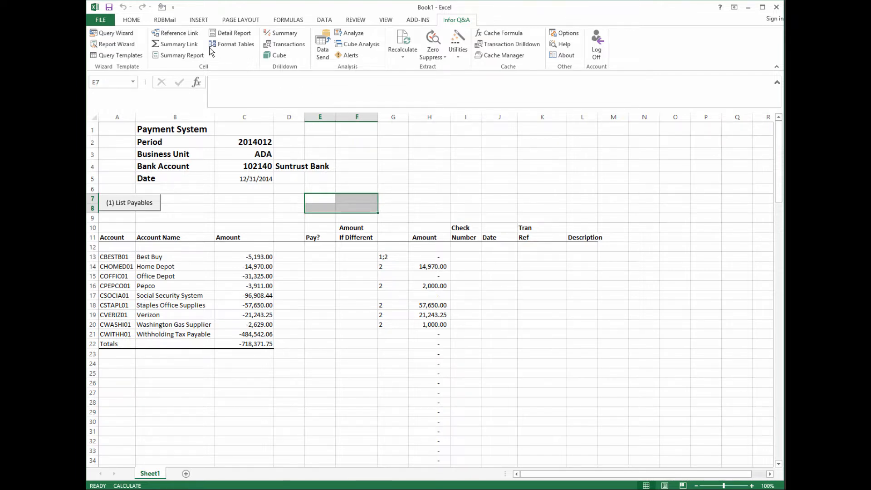
click(205, 19)
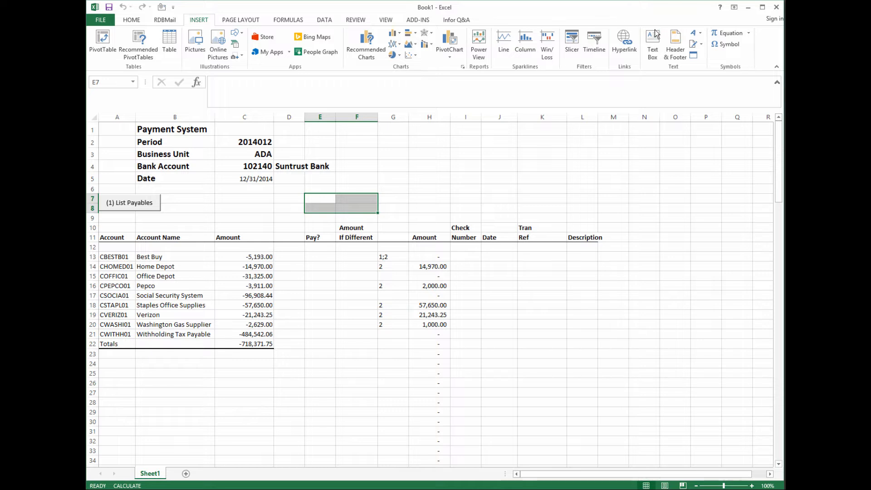
- Draw a text box over E7:F8 reading 'Write "Pay" if to be Paid. Enter Amt if Different', enlarged to fit
click(652, 44)
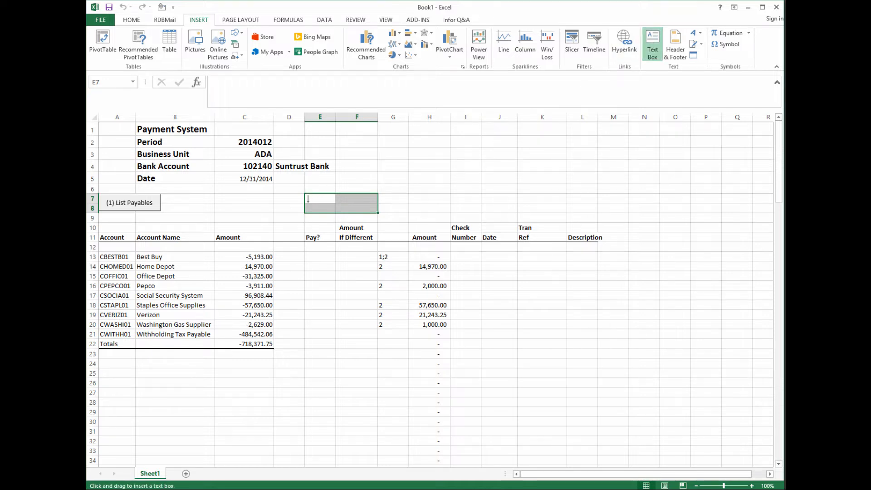
mouse_move(304, 190)
mouse_down()
mouse_move(312, 205)
mouse_move(377, 213)
mouse_up()
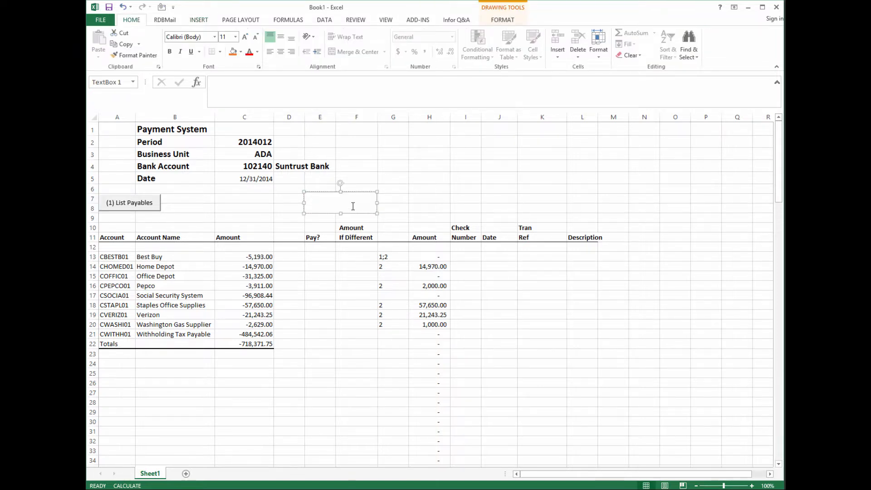
text(Write P)
key(BackSpace)
text("Pay" if to be Paid. Enter Amt if Different)
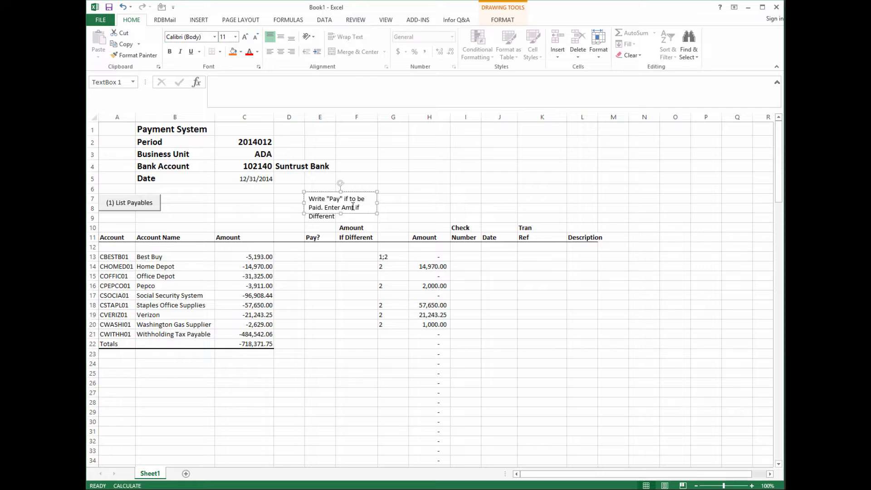
drag(340, 213, 341, 222)
click(402, 208)
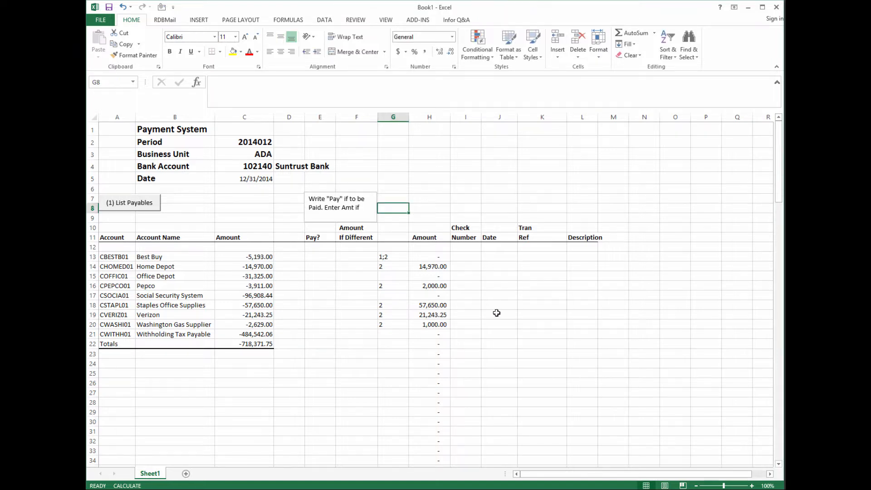
- Look over the note's shadow and reflection effects, then select H7 and show the Infor Q&A commands
right_click(307, 196)
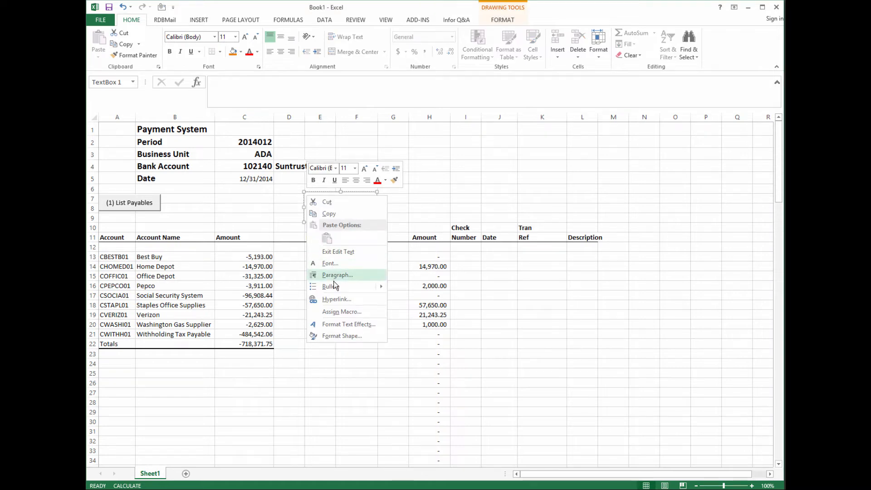
click(339, 324)
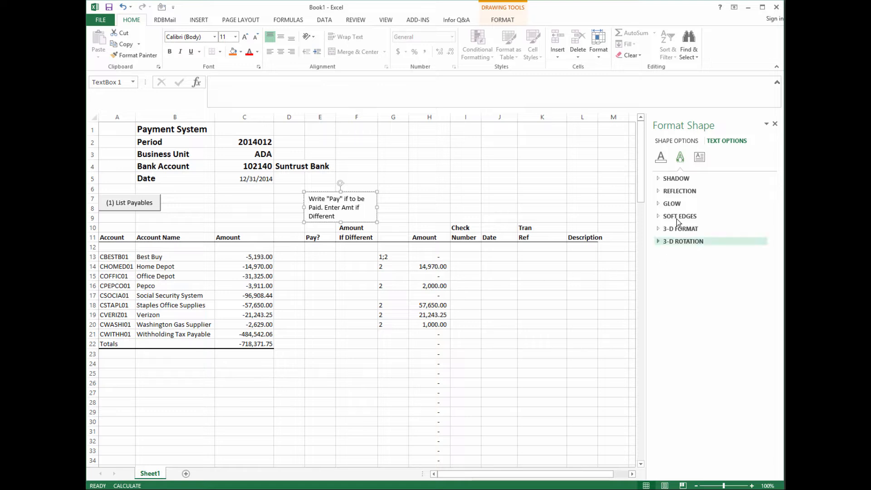
click(668, 179)
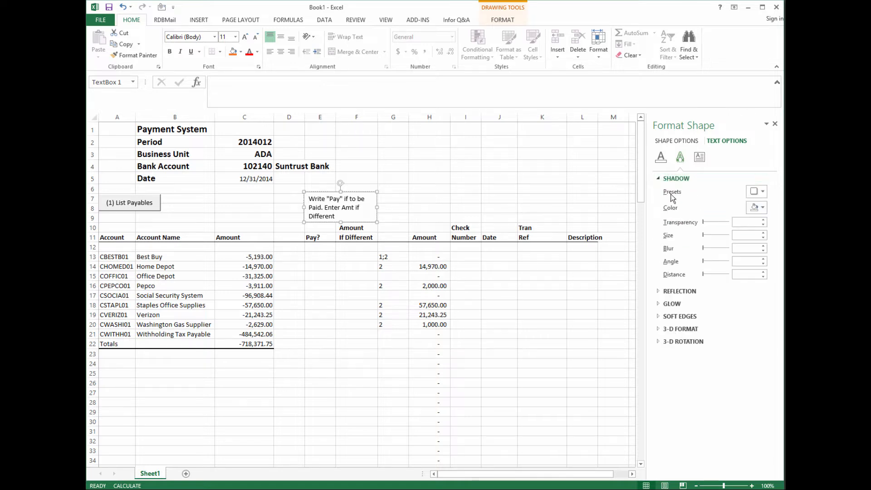
click(675, 291)
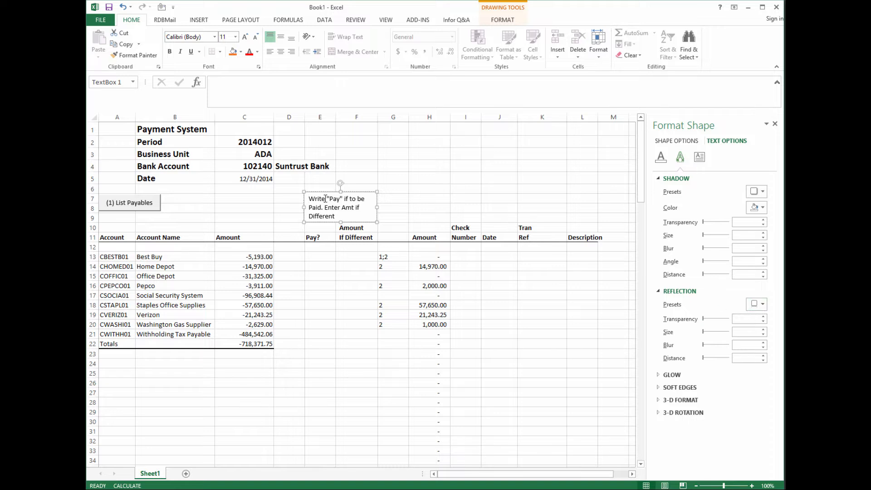
click(405, 196)
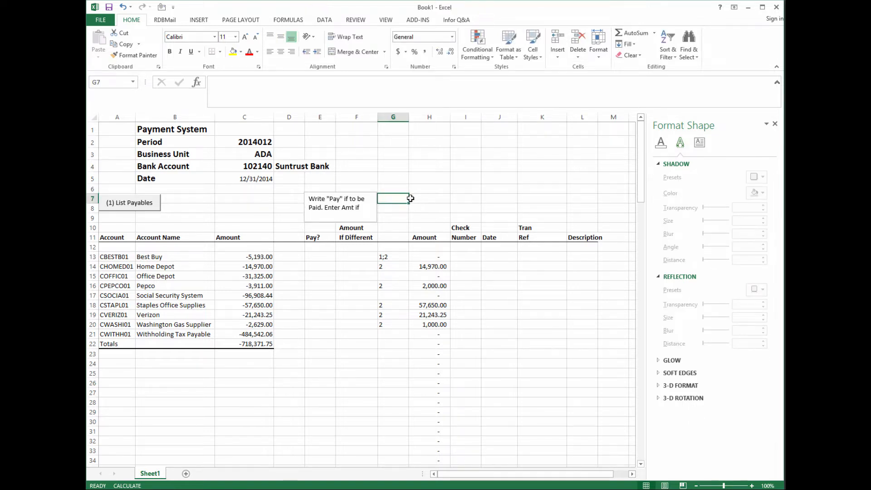
click(423, 197)
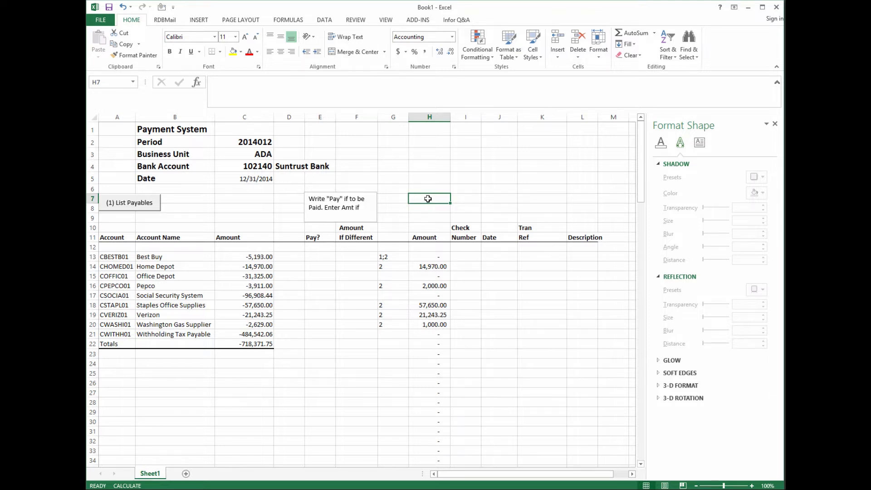
click(454, 20)
- In a new Macro Builder recipe, add a Run Data Send step using the internal Data Send 2 definition
click(459, 50)
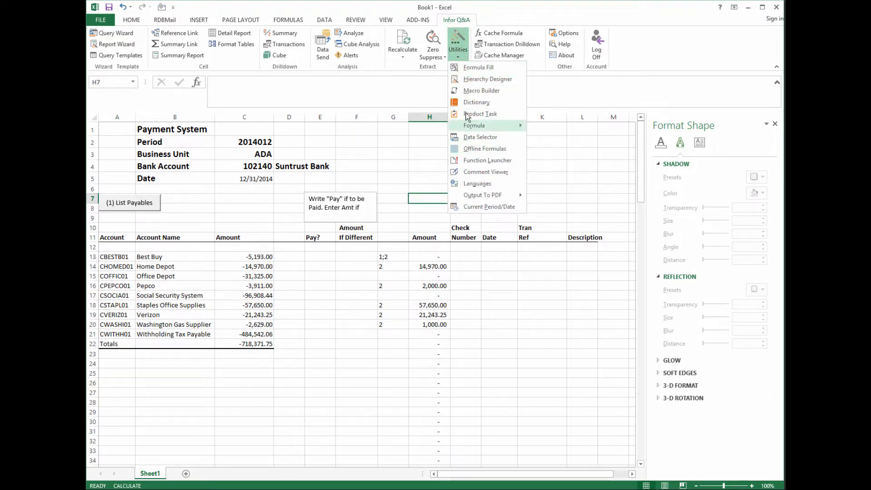
click(481, 90)
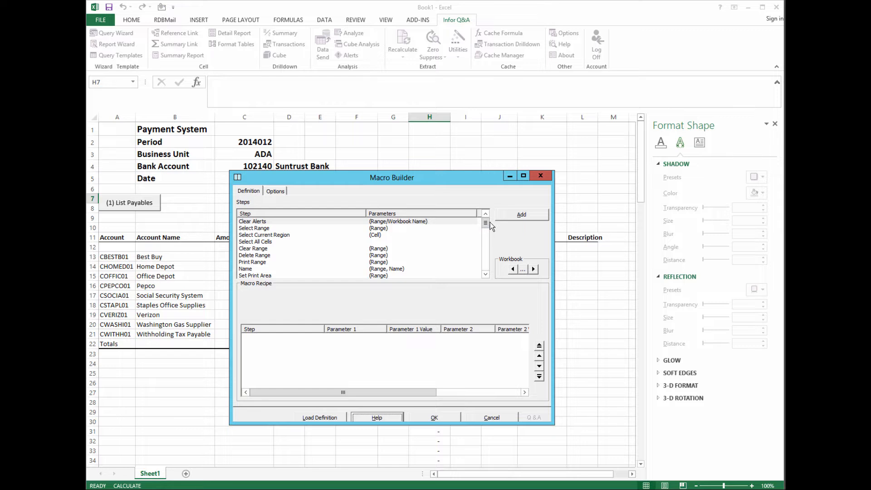
drag(485, 223, 483, 239)
click(257, 263)
double_click(257, 263)
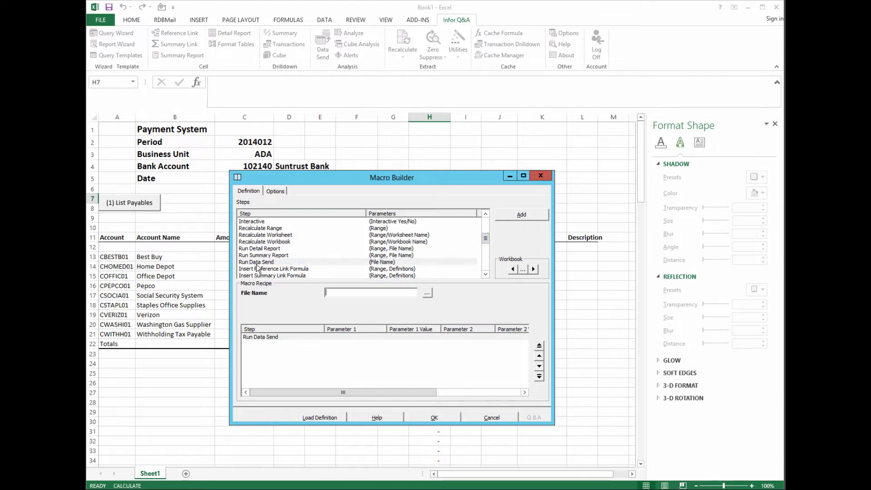
click(427, 294)
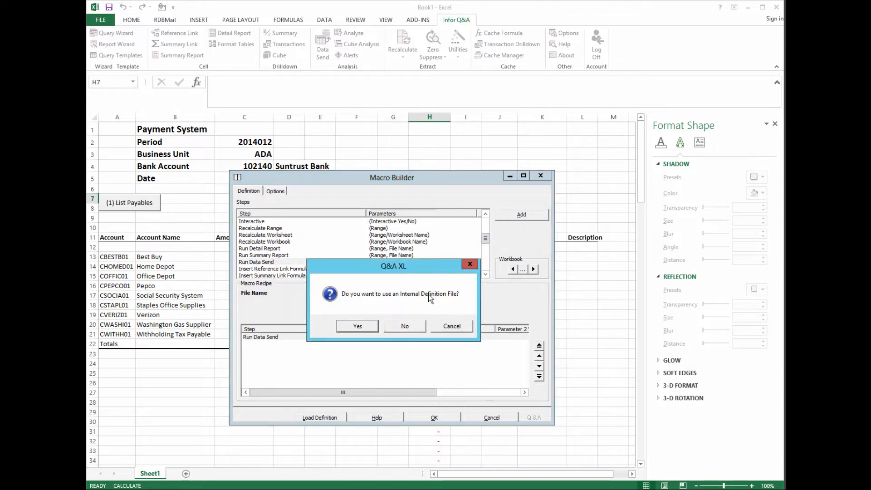
click(355, 327)
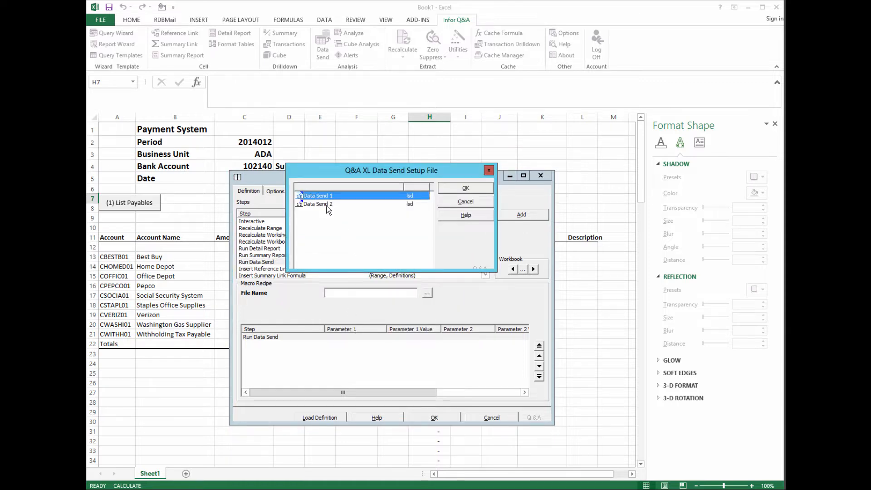
click(327, 205)
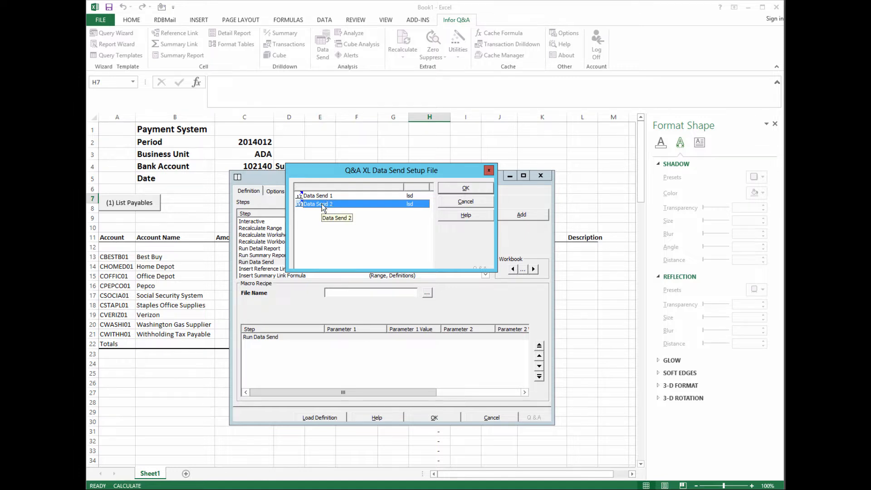
click(466, 188)
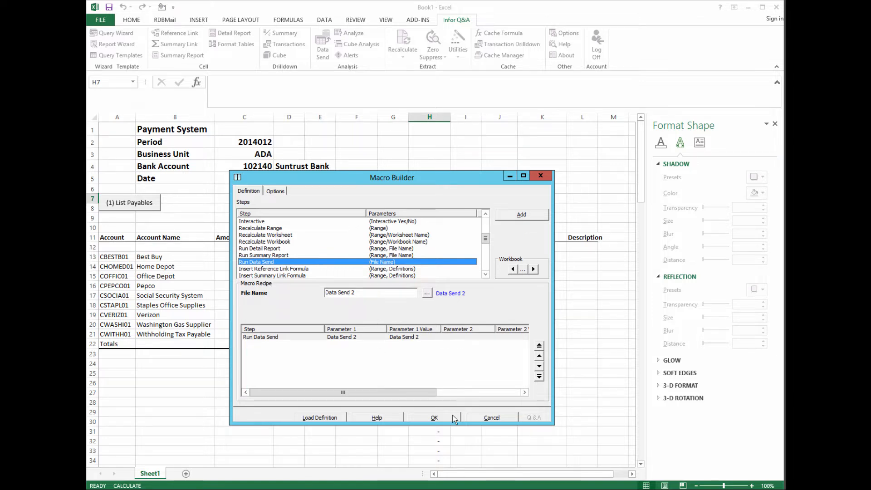
- Add a Recalculate Range step over H13:H99999, moved above the Run Data Send step
mouse_move(485, 240)
mouse_down()
mouse_move(485, 232)
mouse_move(485, 240)
mouse_up()
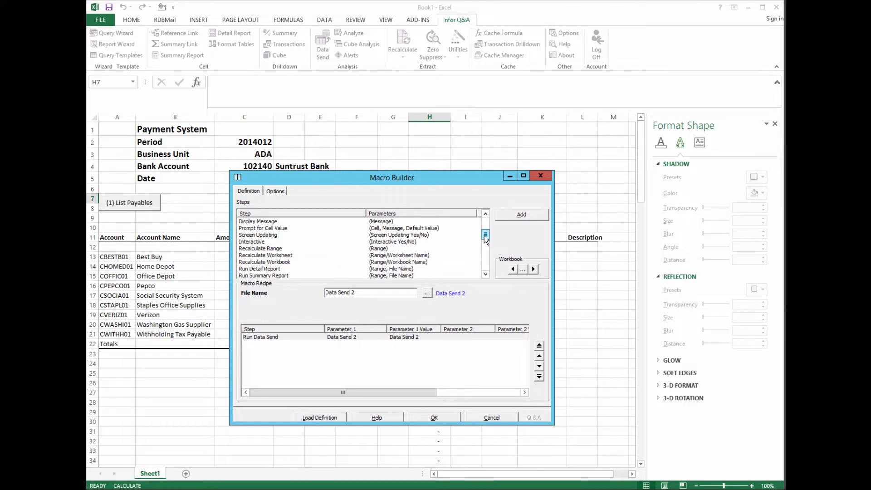
click(273, 249)
double_click(272, 249)
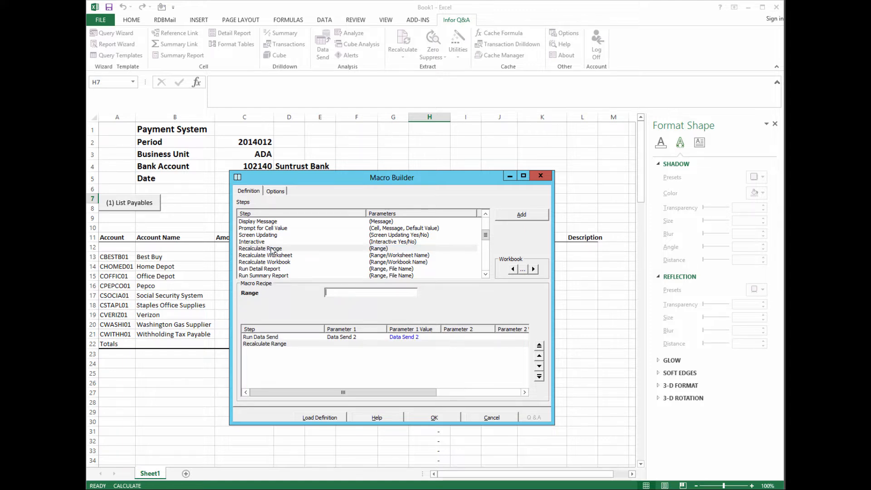
click(540, 356)
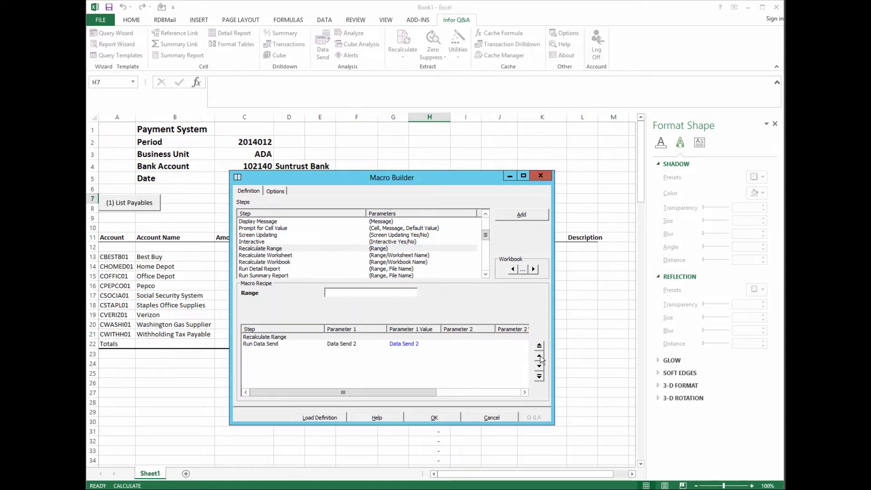
drag(435, 176, 677, 28)
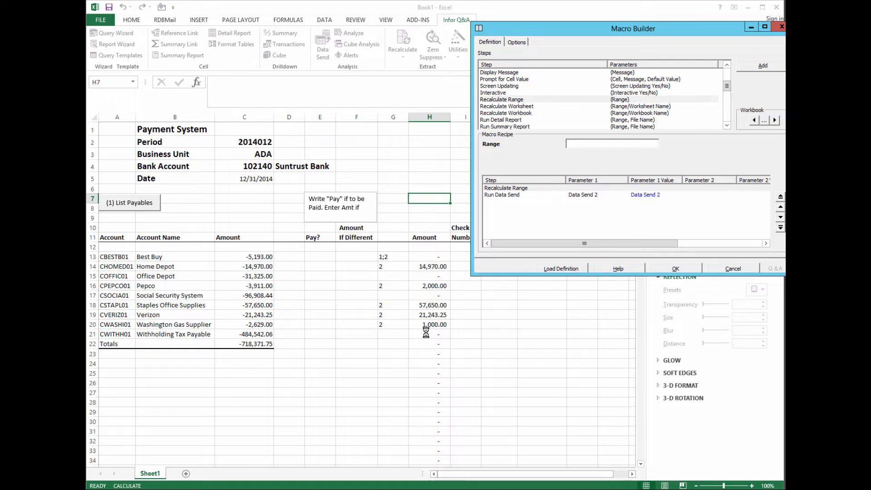
click(578, 142)
text(A)
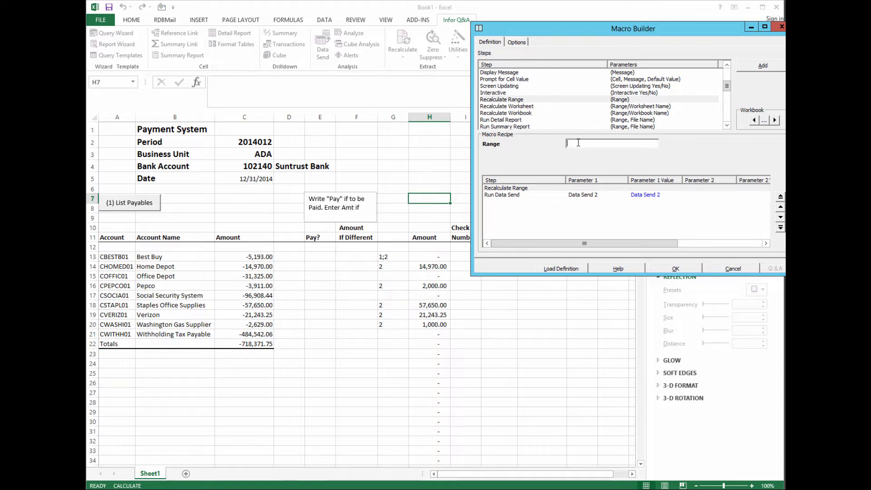
key(BackSpace)
text(H1)
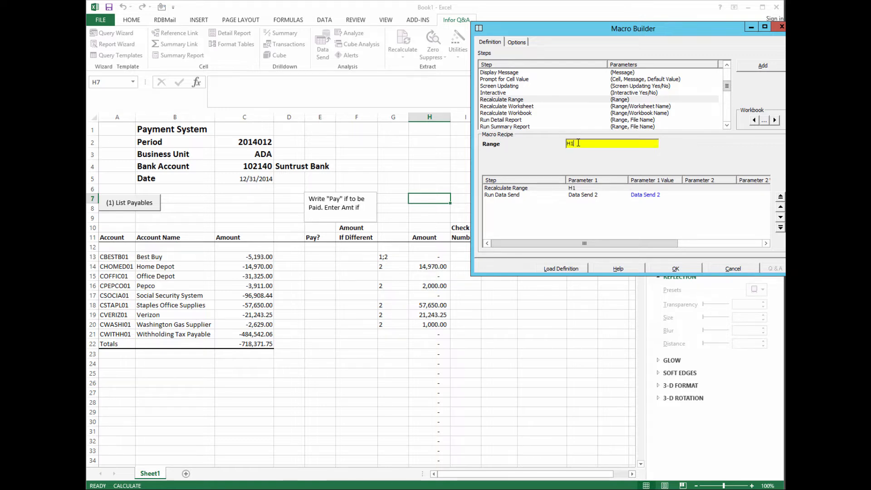
text(3:)
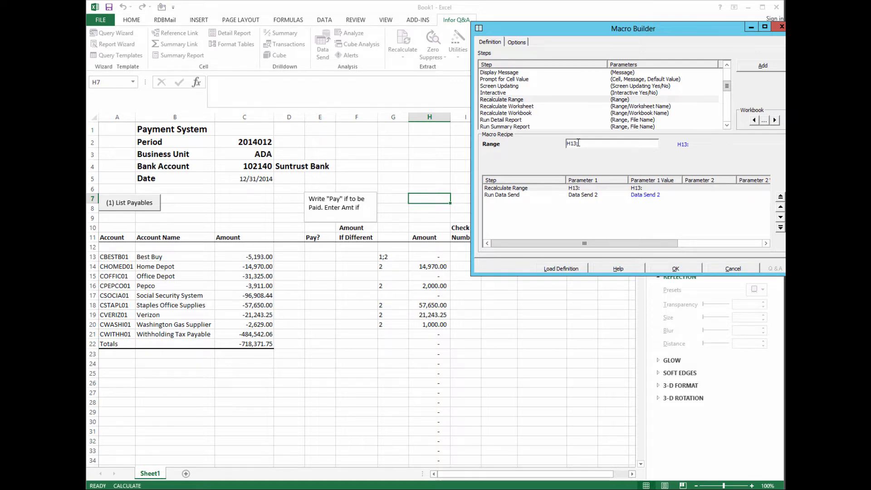
text(H)
text(99999)
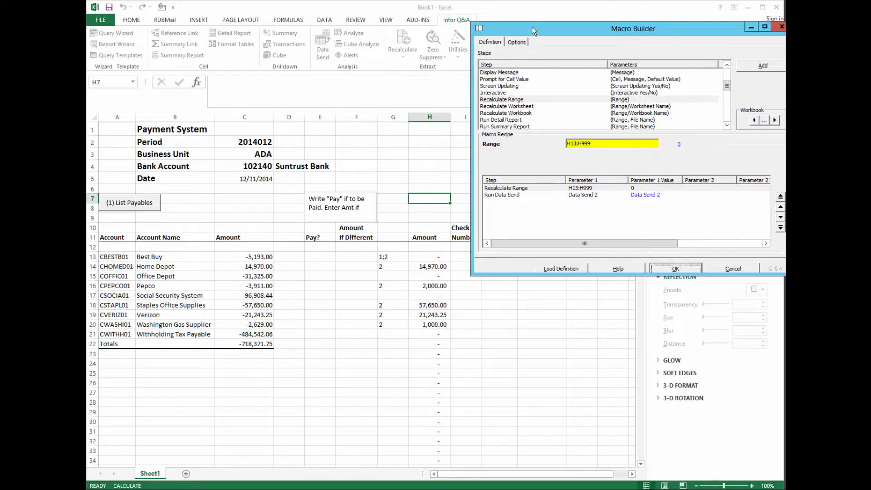
click(519, 42)
- Name the macro Send with button caption Import int SunSystems and save it
click(568, 54)
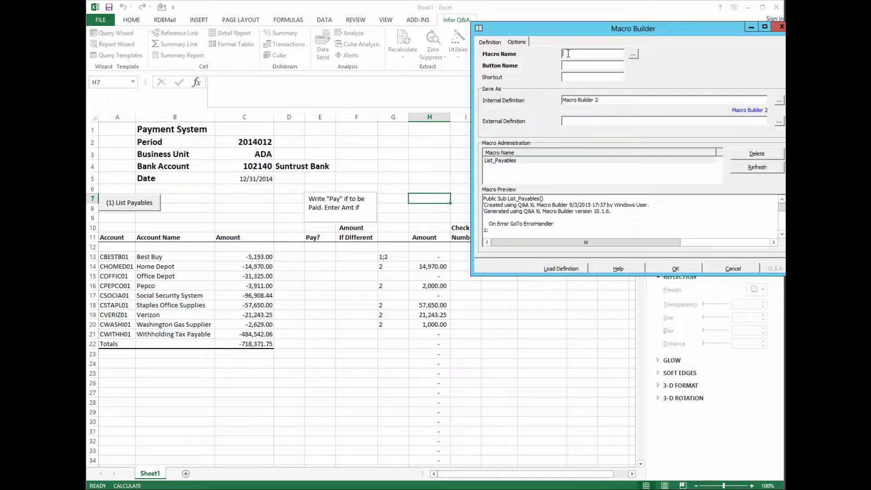
text(Send)
text(Import )
text(int)
text(Systems)
click(687, 265)
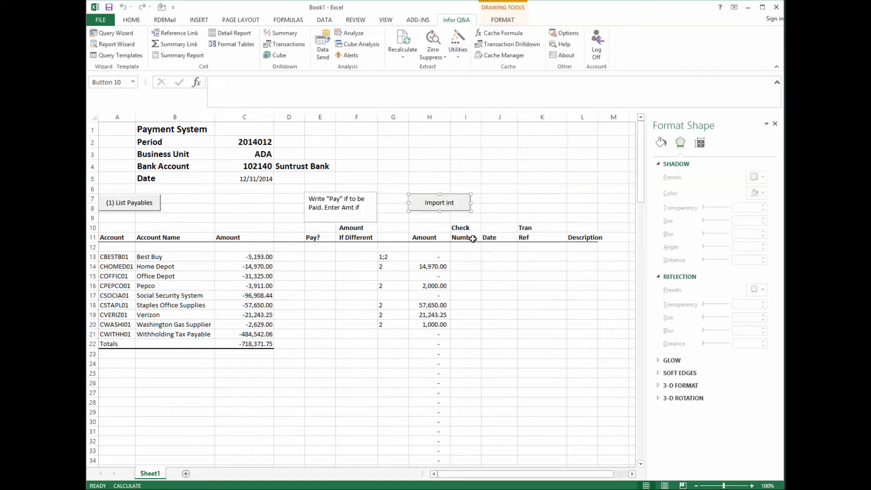
- Change the button caption to 'Import Into SunSystems' and run it, dismissing the 0-records-transferred message
click(427, 204)
click(440, 216)
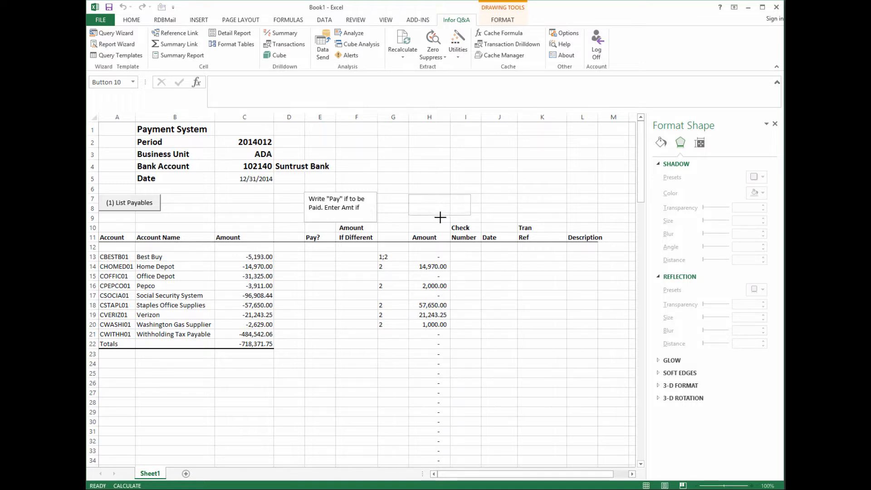
ctrl+click(444, 205)
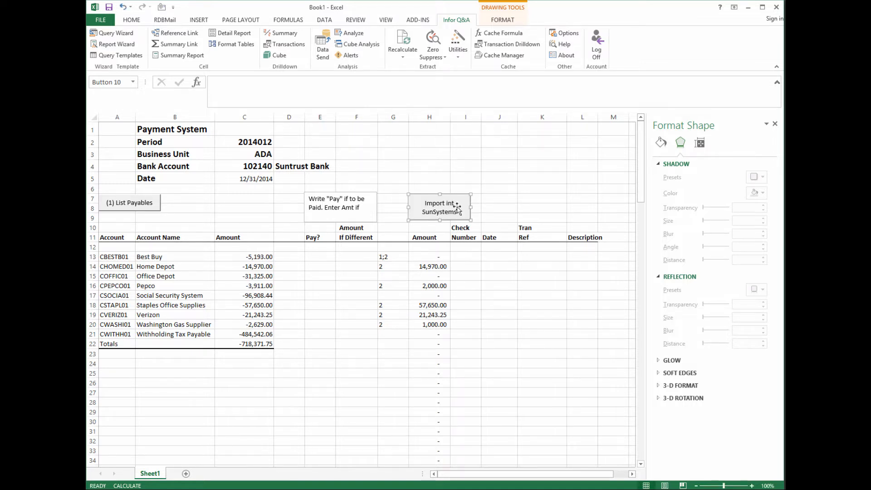
click(452, 203)
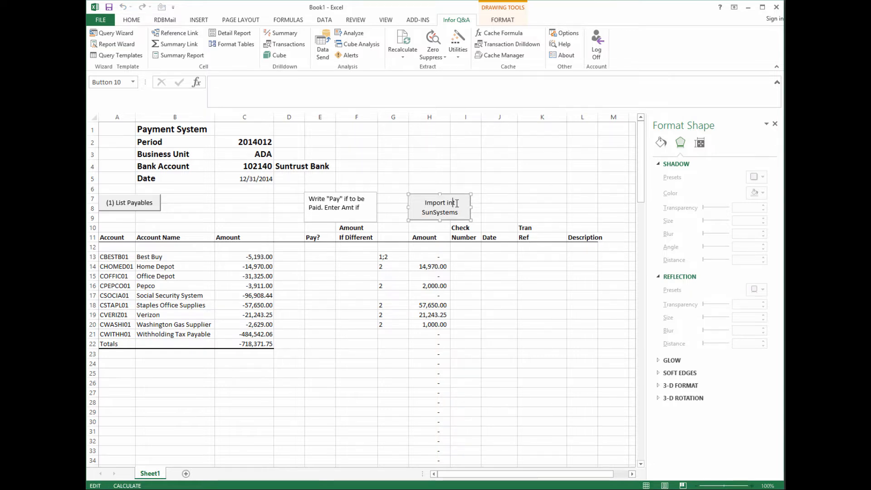
key(BackSpace)
key(BackSpace)
text(Into)
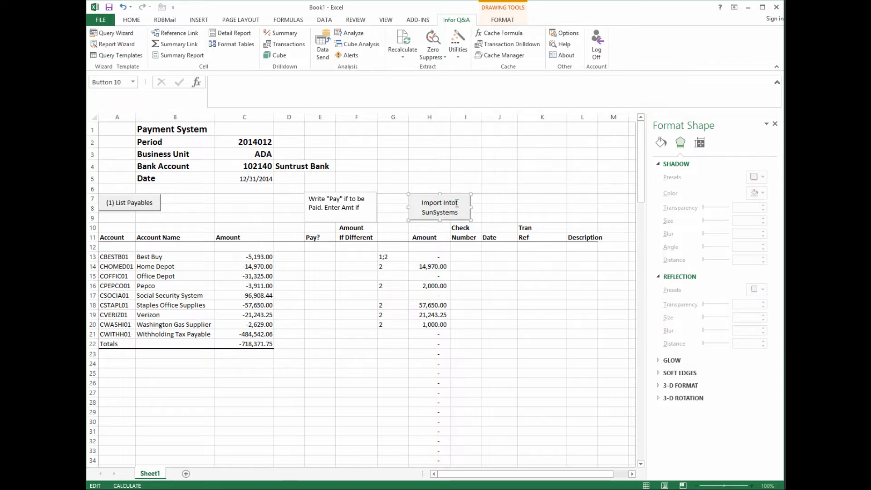
key(Delete)
click(476, 293)
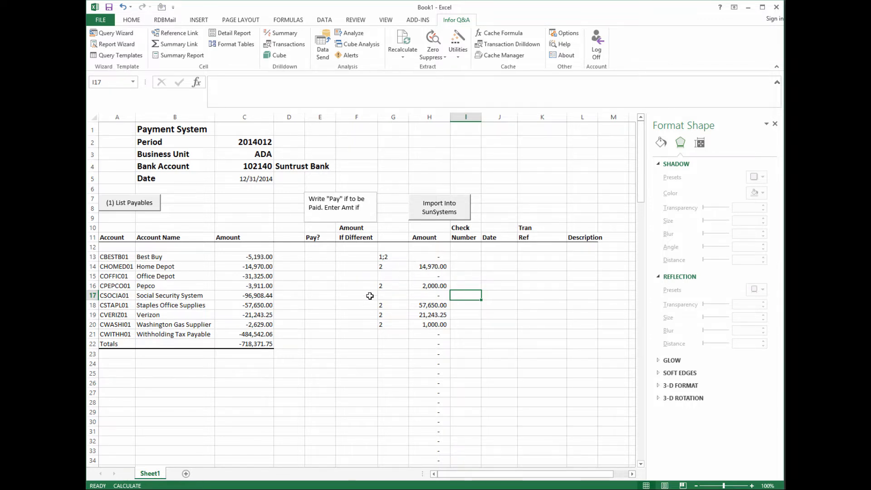
click(438, 208)
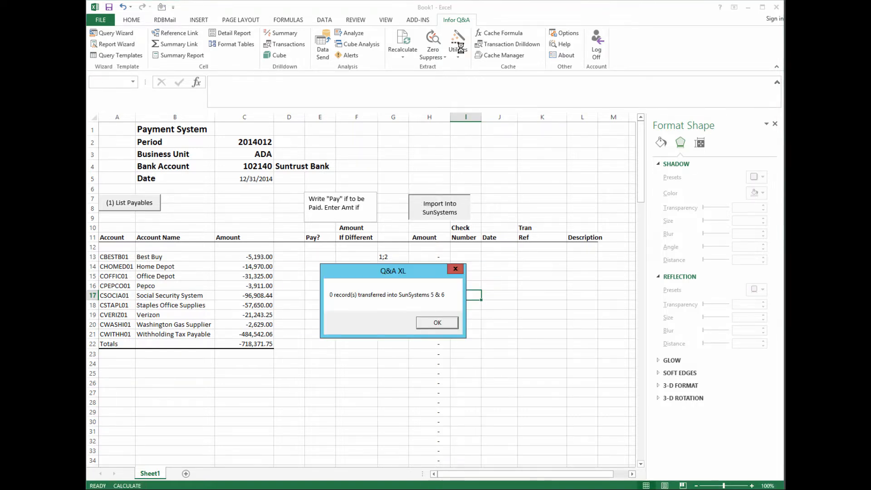
click(434, 323)
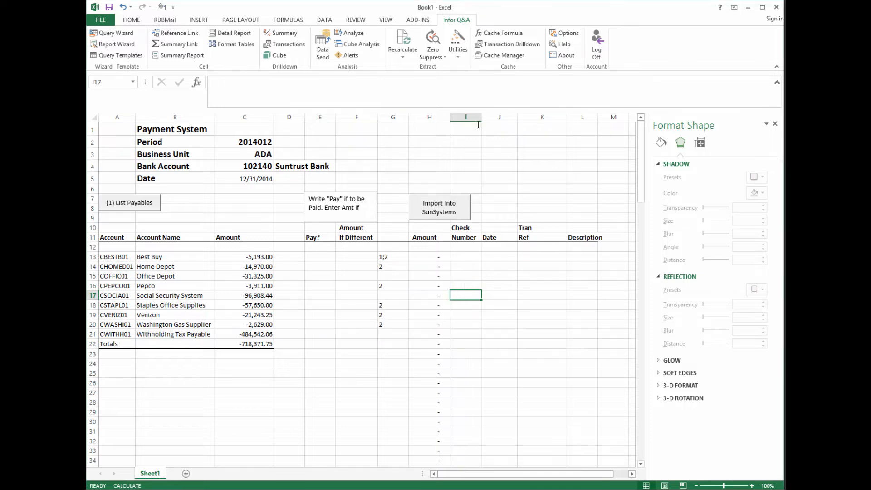
- Load the saved Macro Builder 2 recipe definition into Macro Builder
click(458, 56)
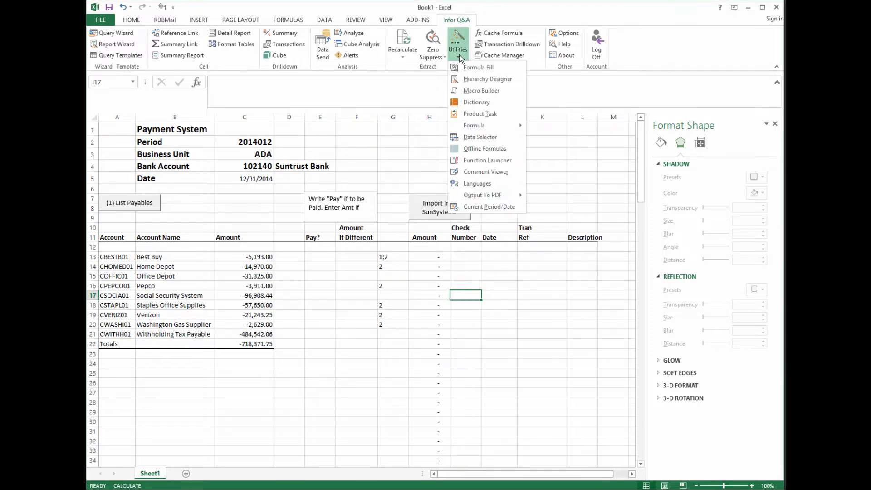
click(471, 91)
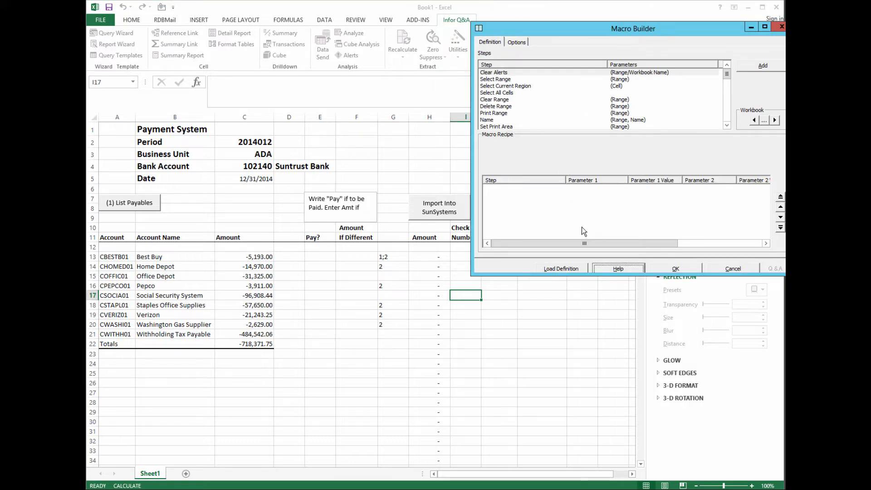
click(578, 267)
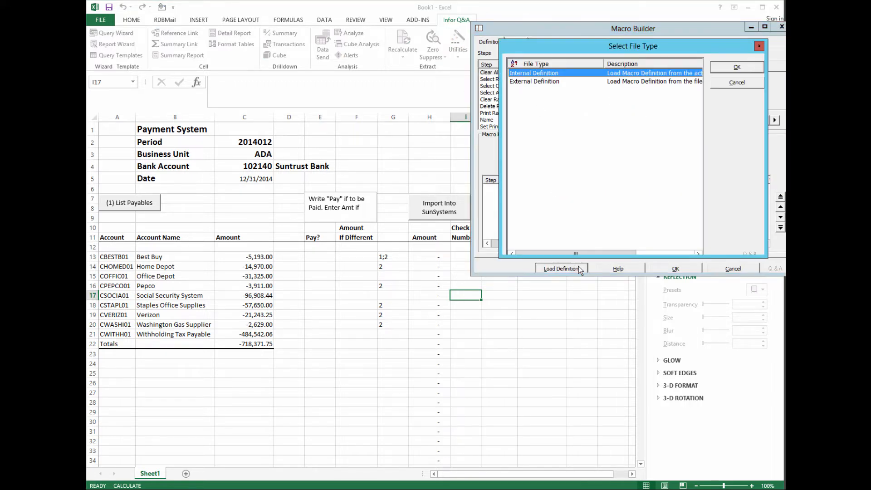
click(737, 68)
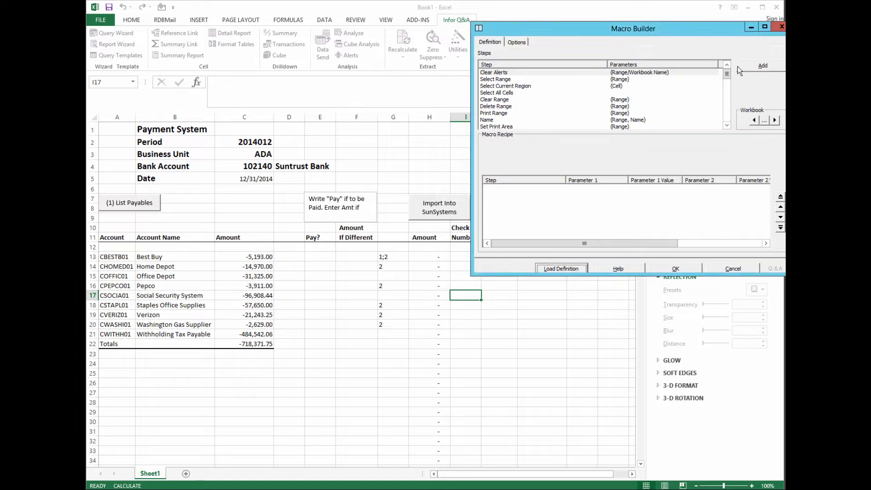
click(325, 205)
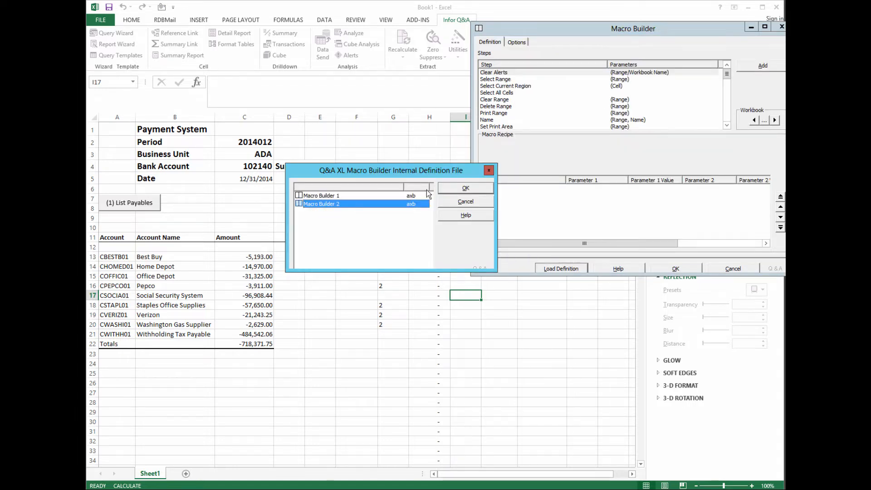
click(460, 190)
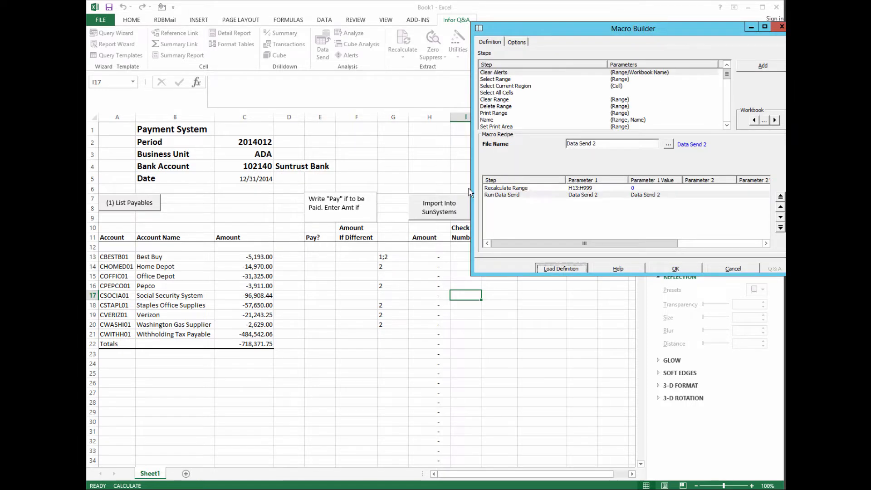
- Review the recipe's steps and save it, overwriting the existing Send macro
click(543, 188)
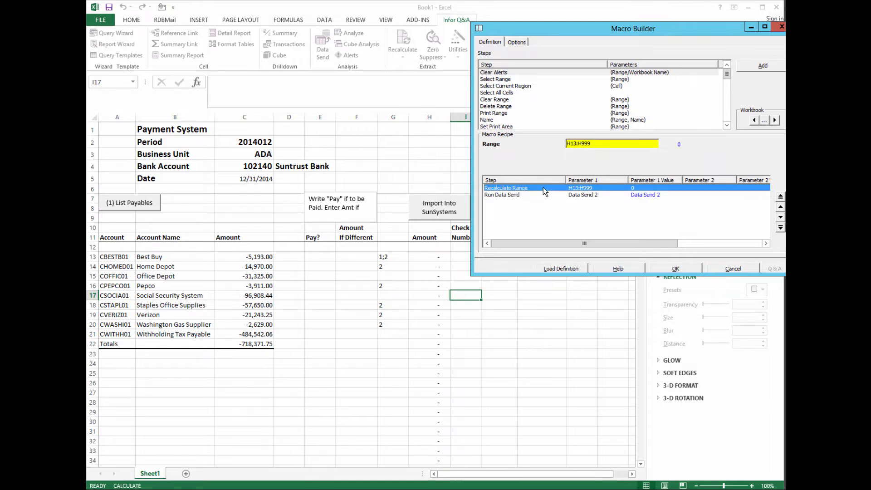
drag(544, 190, 535, 113)
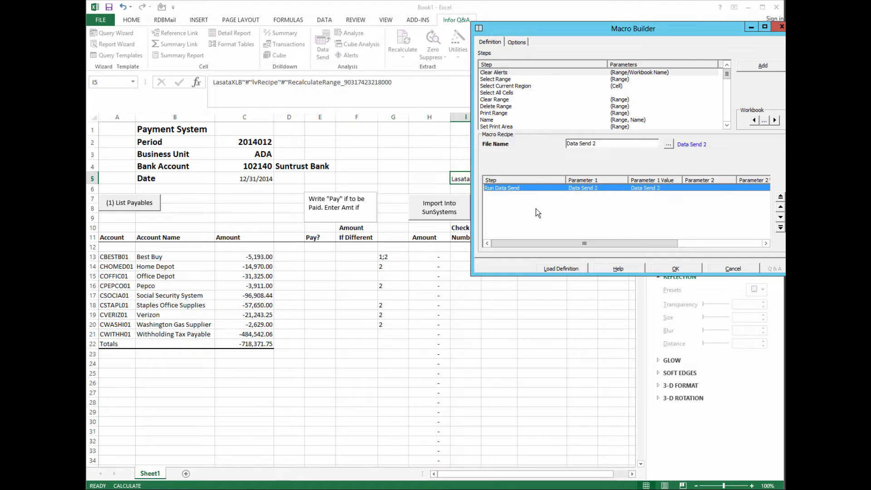
click(676, 268)
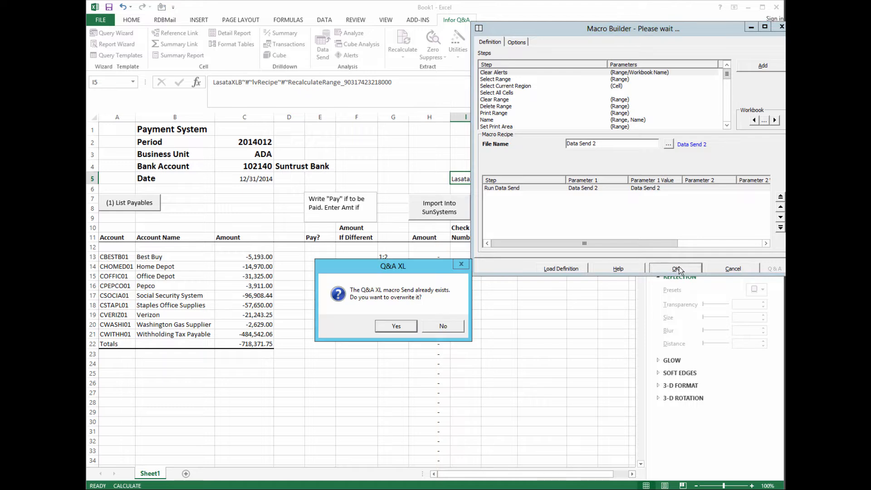
click(409, 325)
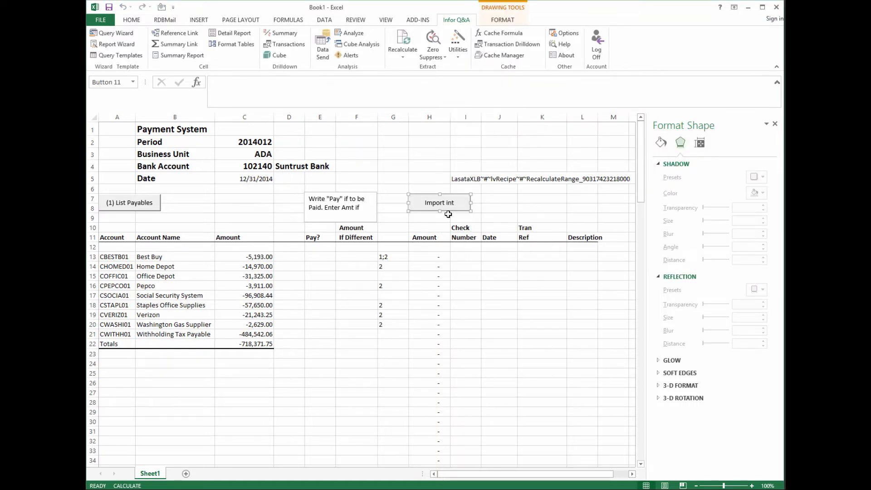
- Clear the leftover formula from I5 and drag the import button right toward the Tran Ref column
click(454, 176)
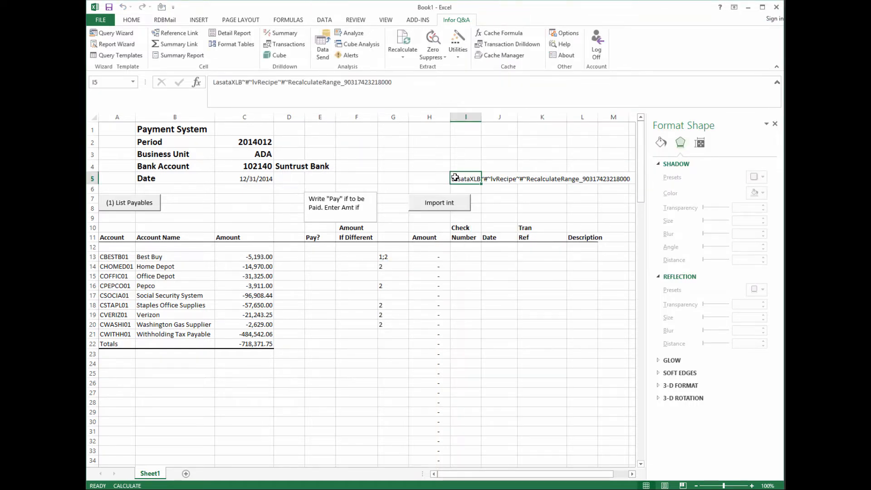
key(BackSpace)
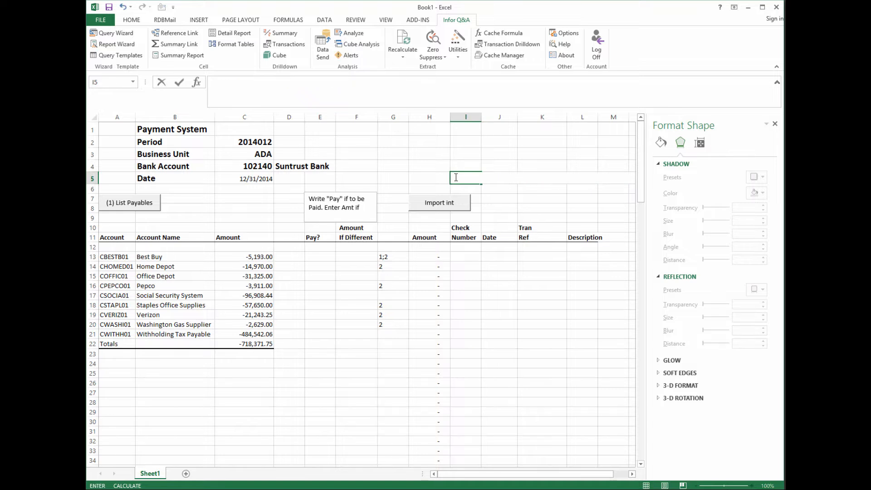
click(421, 181)
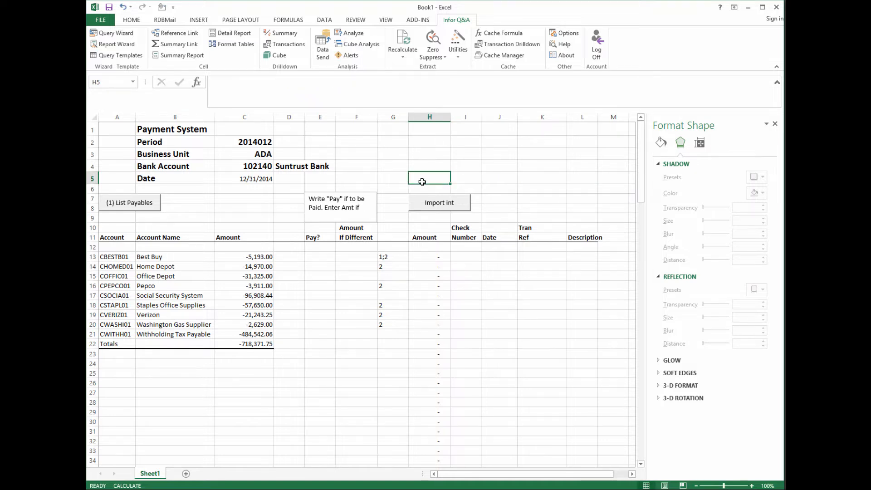
ctrl+click(432, 202)
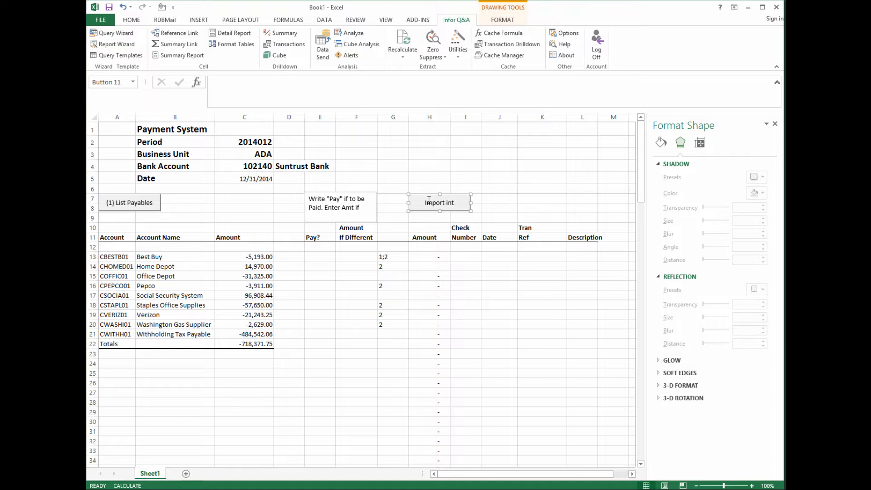
drag(429, 198, 542, 220)
- Finish placing the import button and add a Recalculate Range step to a new Macro Builder recipe
click(429, 198)
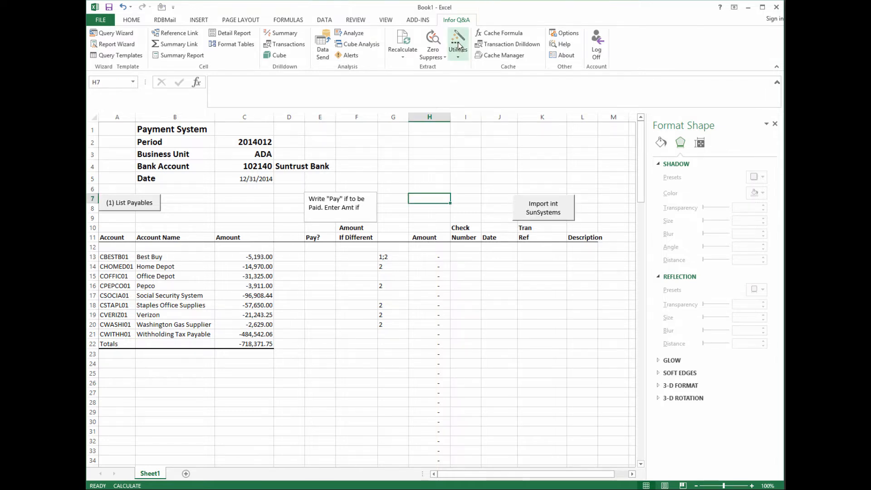
click(458, 46)
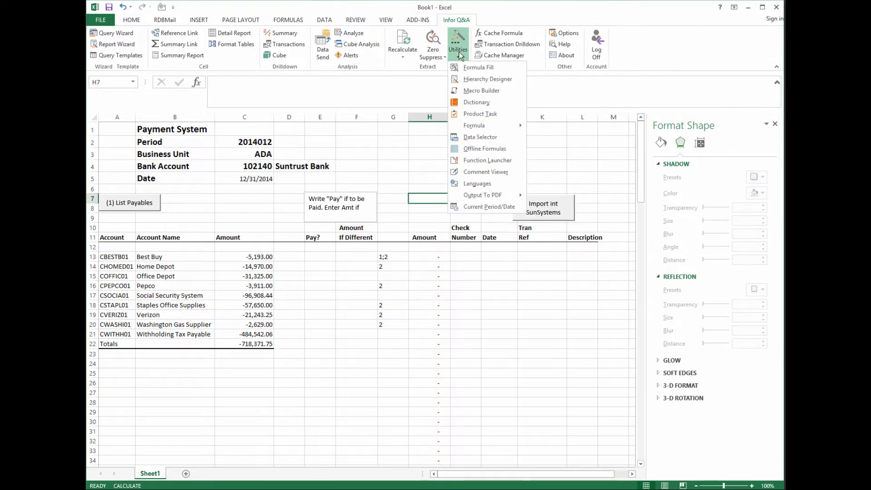
click(471, 90)
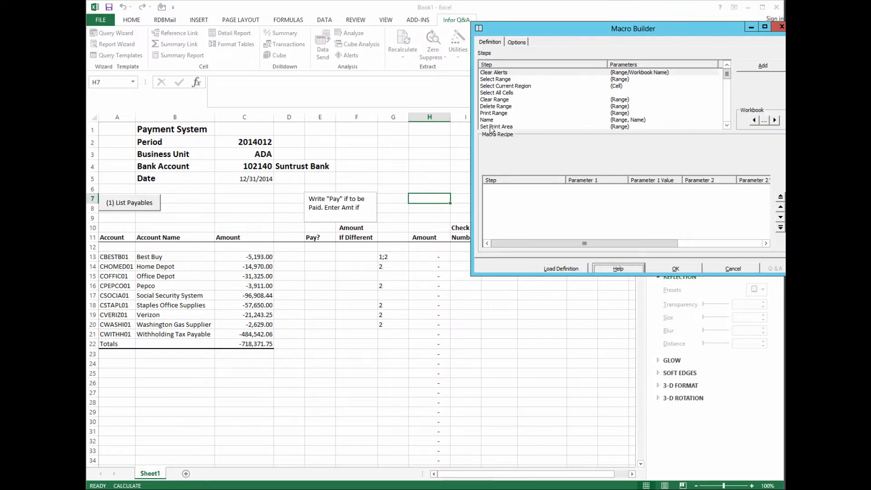
drag(725, 75, 725, 94)
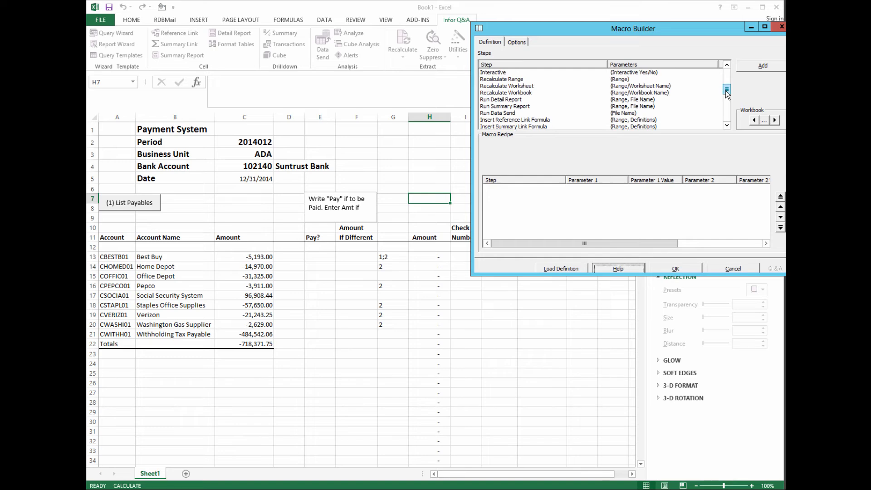
click(511, 81)
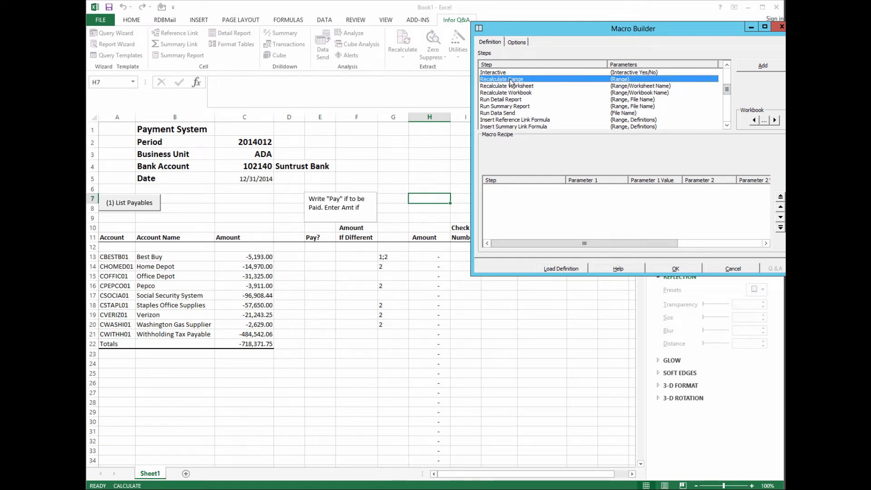
double_click(510, 80)
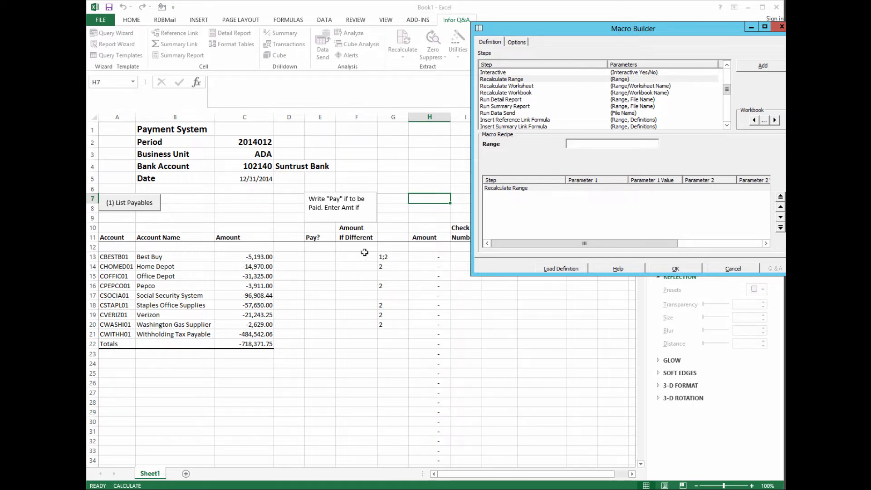
- Set the Recalculate Range step's range to G13:H99999
click(424, 255)
drag(423, 255, 424, 269)
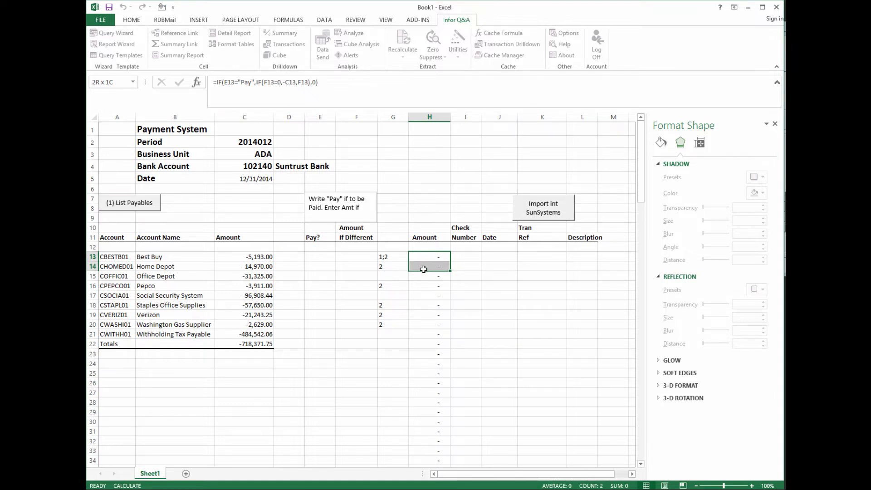
drag(423, 269, 424, 270)
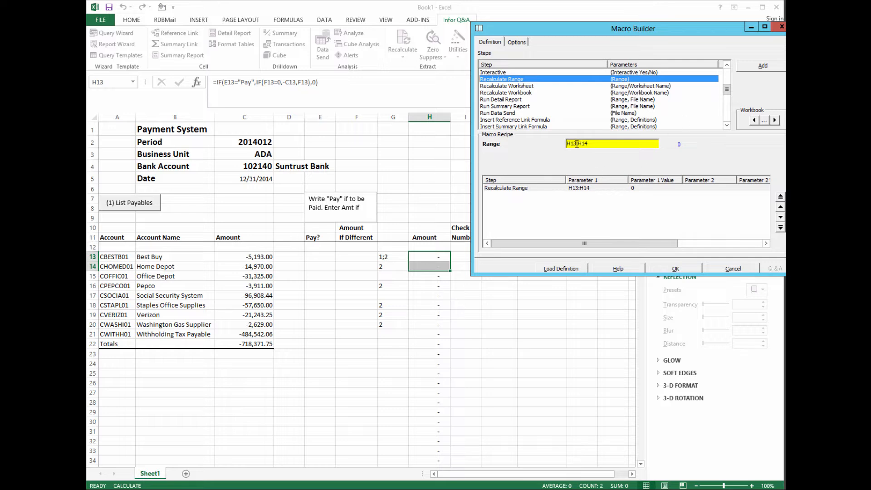
click(575, 144)
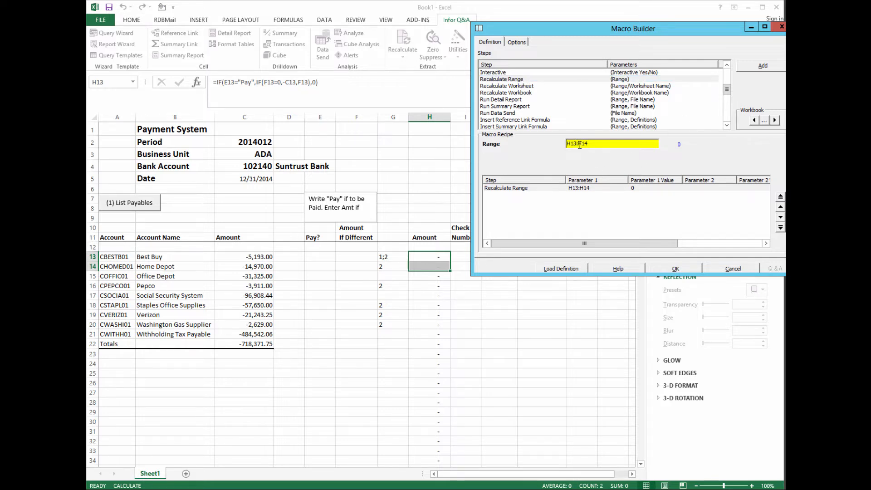
key(BackSpace)
key(BackSpace)
key(BackSpace)
text(G)
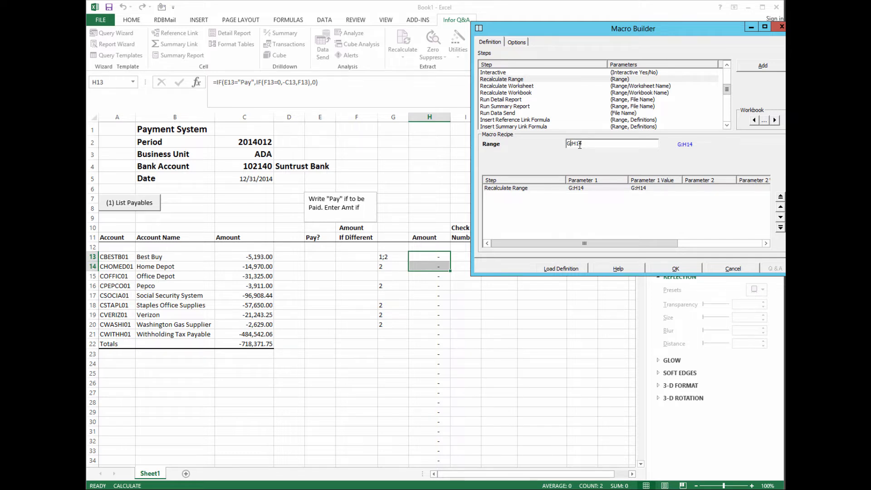
text(13)
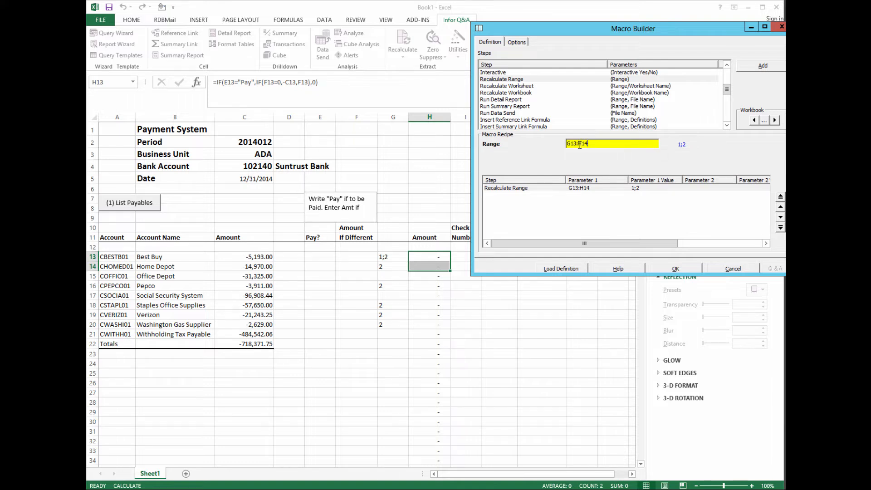
key(BackSpace)
text(99999)
- Enter Recalculate as the macro name, save it, and select the new Recalculate button
click(516, 40)
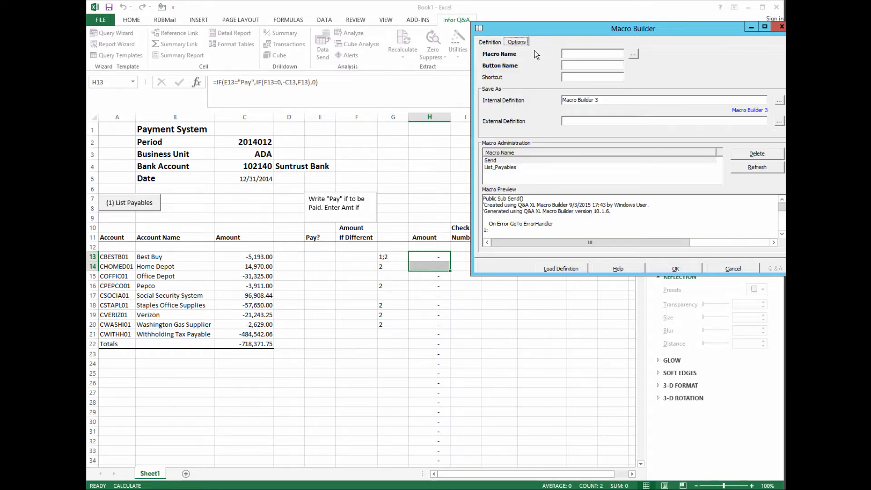
click(567, 54)
text(Recalculate)
click(566, 65)
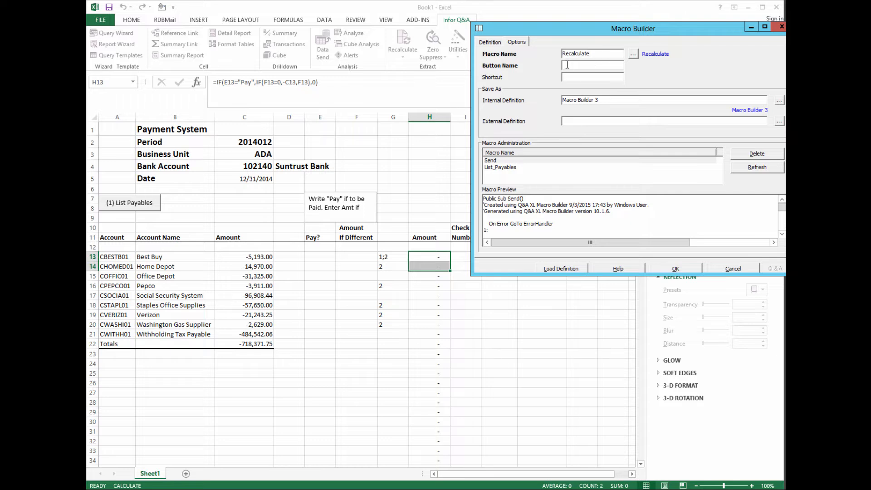
text(Recalculate)
click(684, 265)
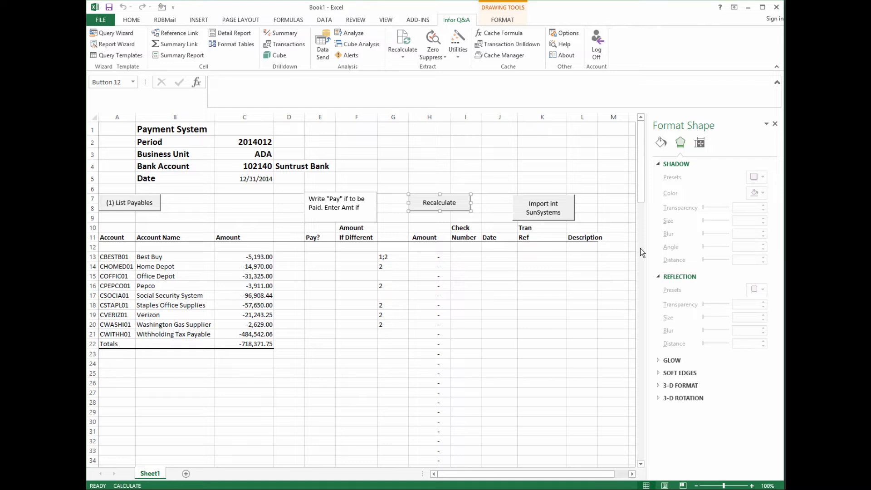
click(497, 294)
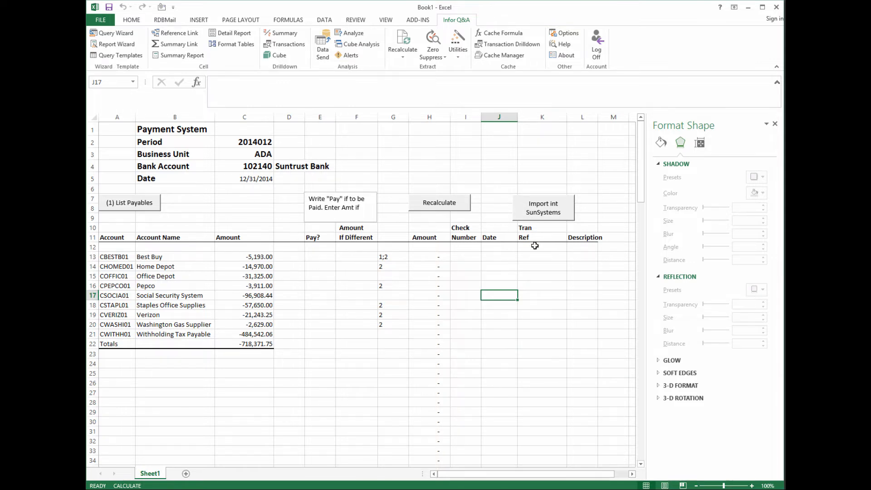
ctrl+click(437, 207)
- Make the Recalculate button taller and relabel it '(3) Recalculate'
drag(440, 212, 474, 209)
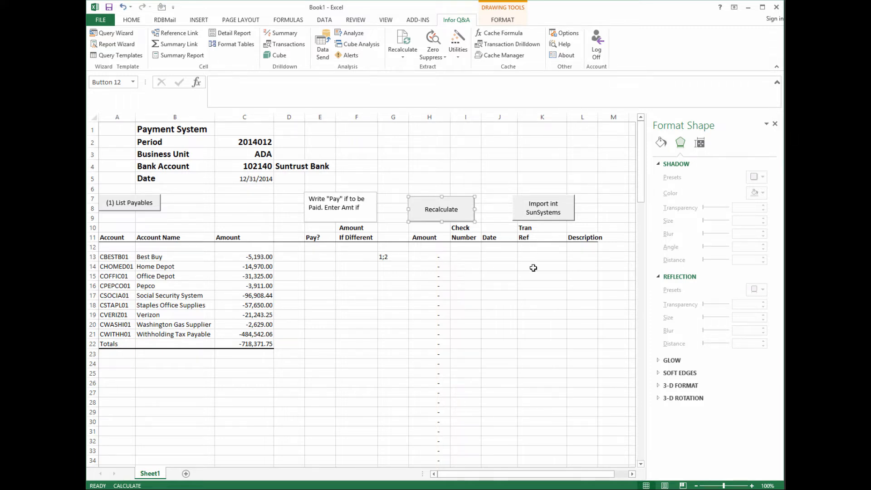
click(426, 210)
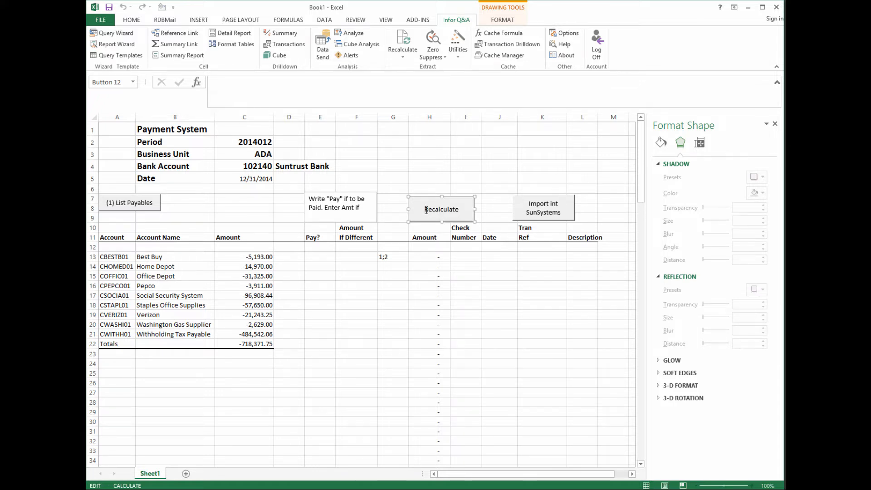
text((3))
key(BackSpace)
key(BackSpace)
text(3)
key(Left)
text())
- Prefix the Pay instruction note with '(2)' and select the import button
click(310, 200)
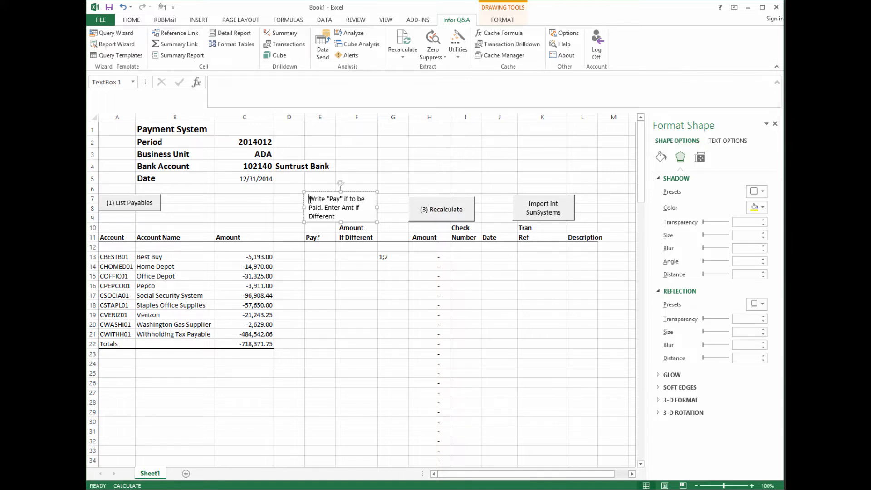
text((2))
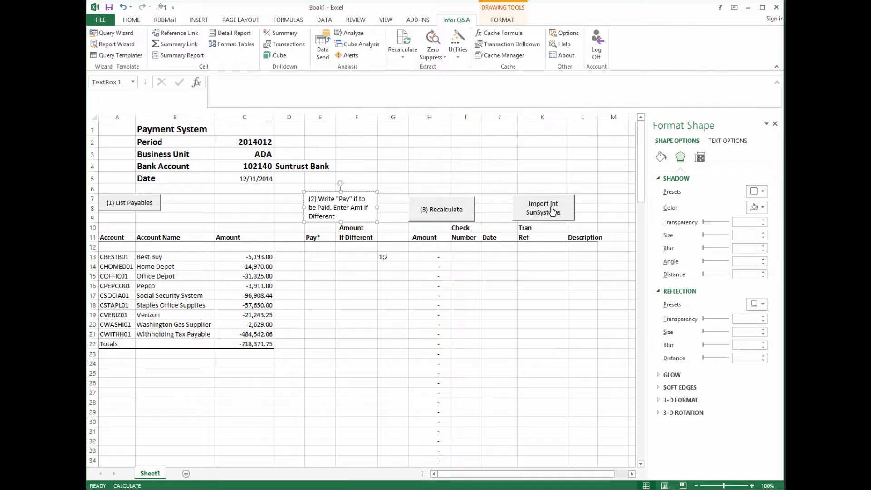
right_click(519, 203)
key(Escape)
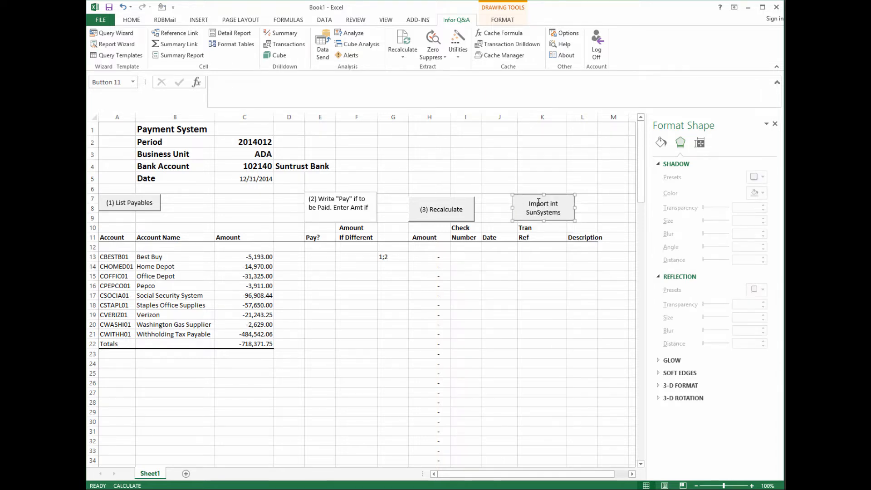
- Move the import button further right and pick Text Box from the Insert ribbon
drag(521, 201, 567, 200)
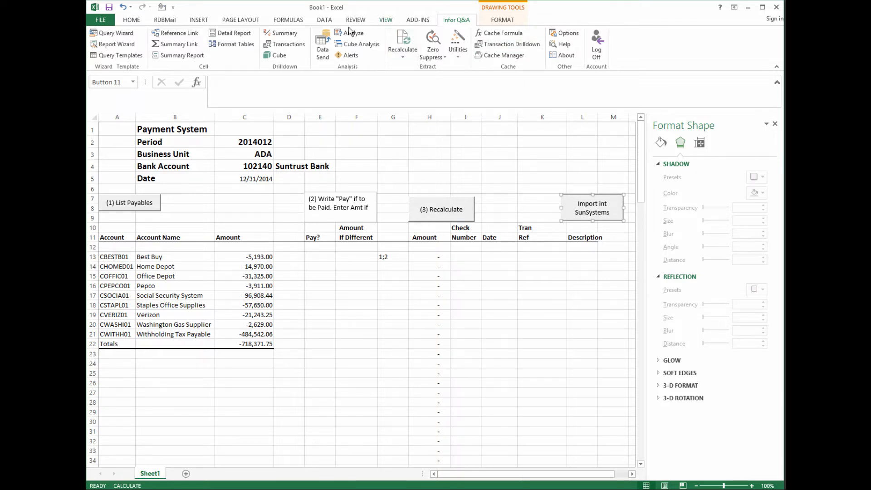
click(239, 22)
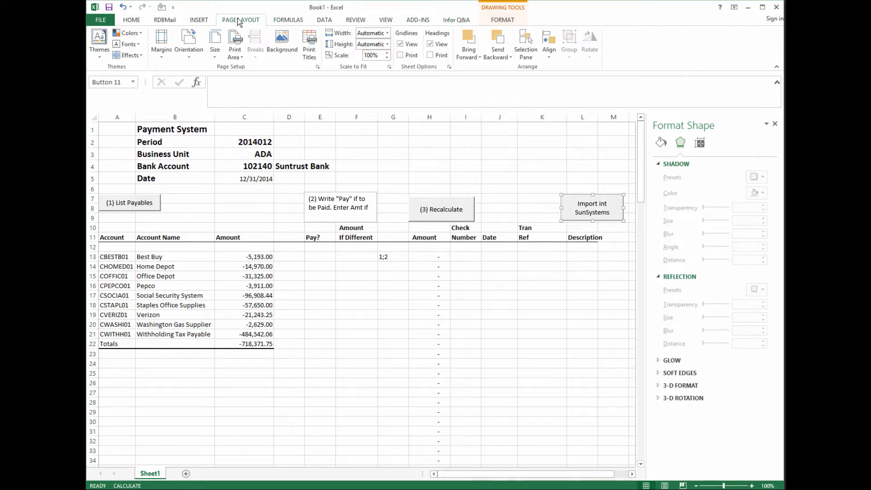
click(144, 20)
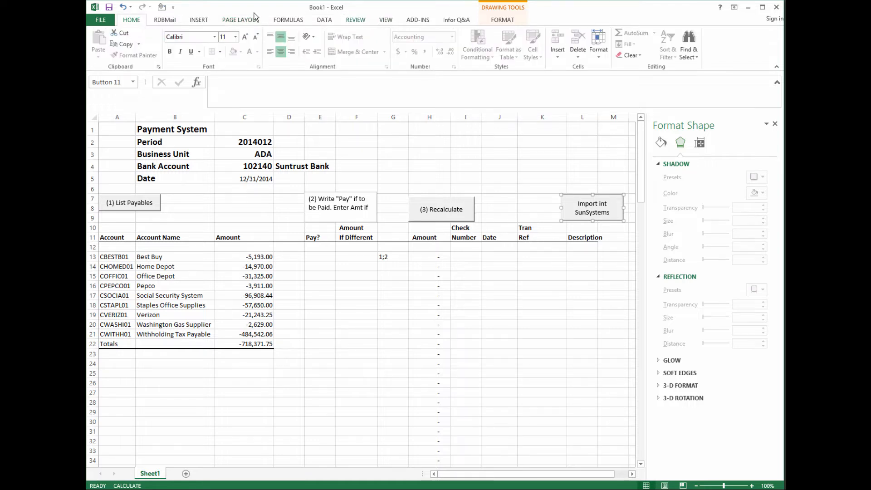
click(204, 20)
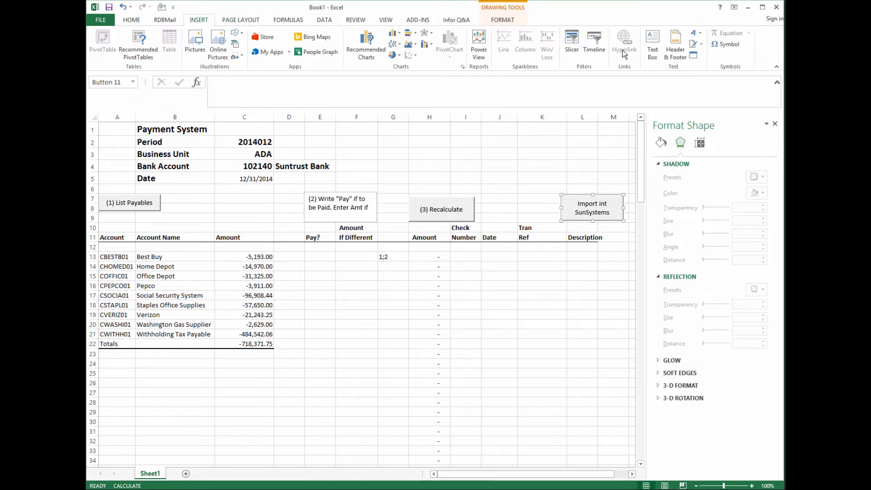
click(653, 45)
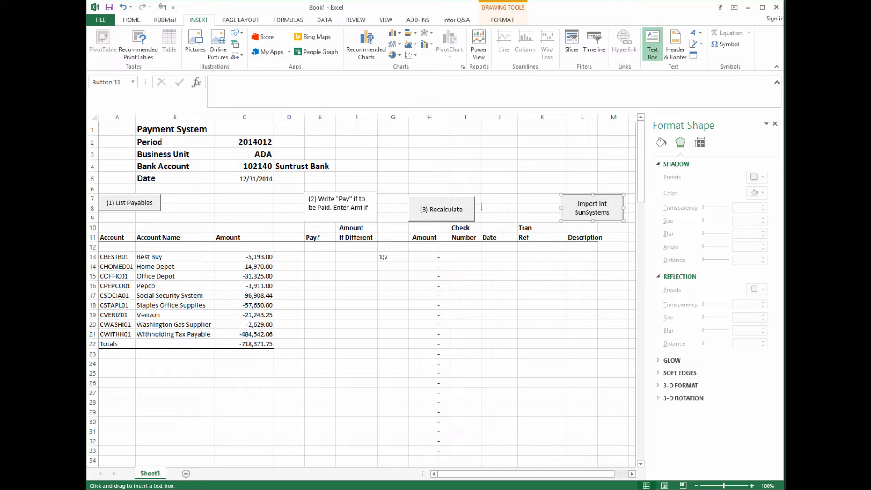
- Draw a '(4) Record Check Number, Date, Tran Ref' note, enlarge it, and shift it off the Tran header
drag(487, 191, 552, 219)
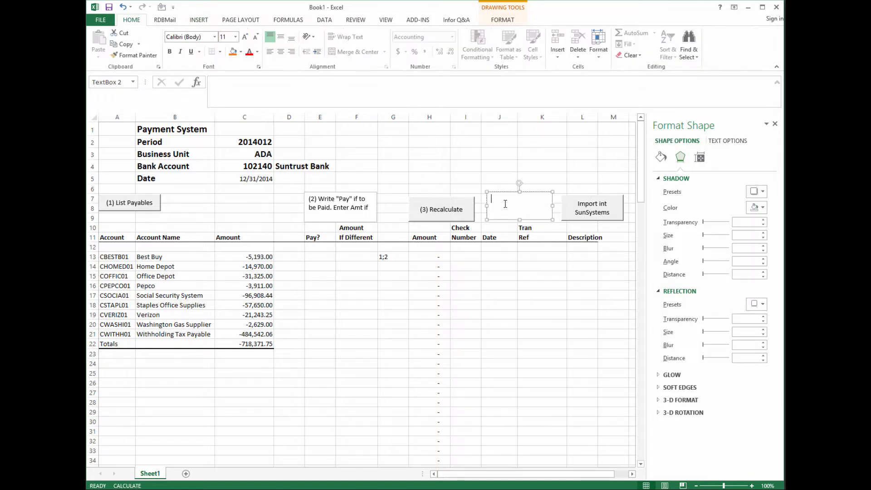
text((4) Record Check Numb)
text(er, Date, Tran)
text(n)
click(519, 220)
drag(520, 220, 522, 230)
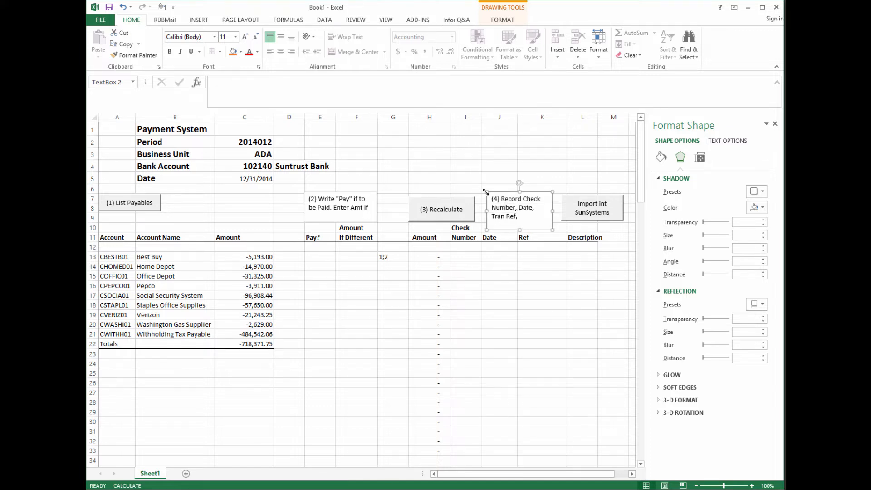
drag(487, 190, 487, 185)
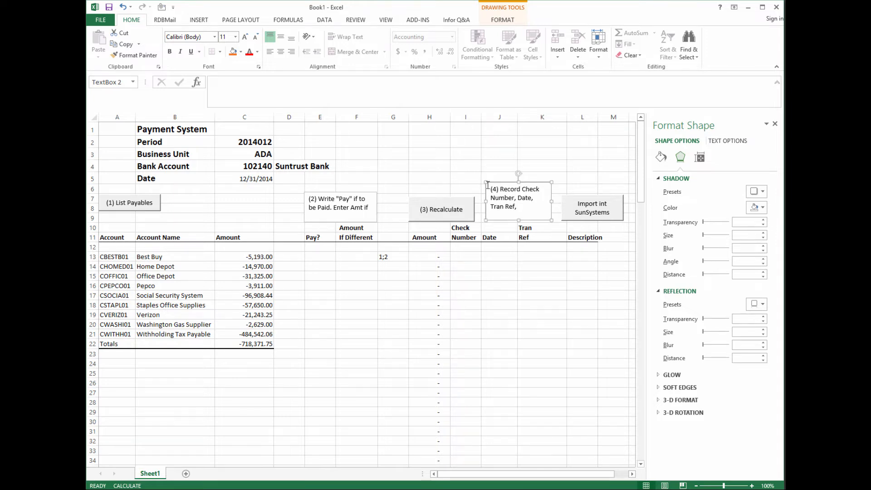
- Prefix the import button label with '(5)' and rerun (1) List Payables
right_click(583, 209)
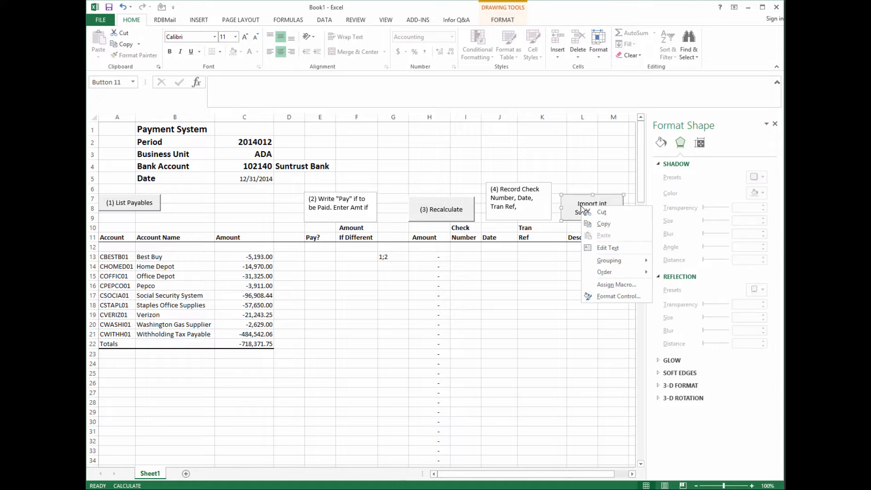
click(607, 248)
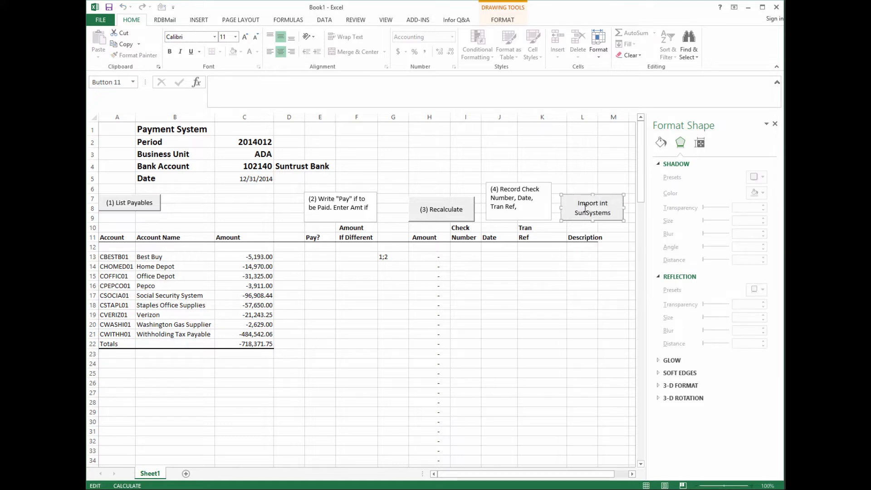
text((5))
click(528, 285)
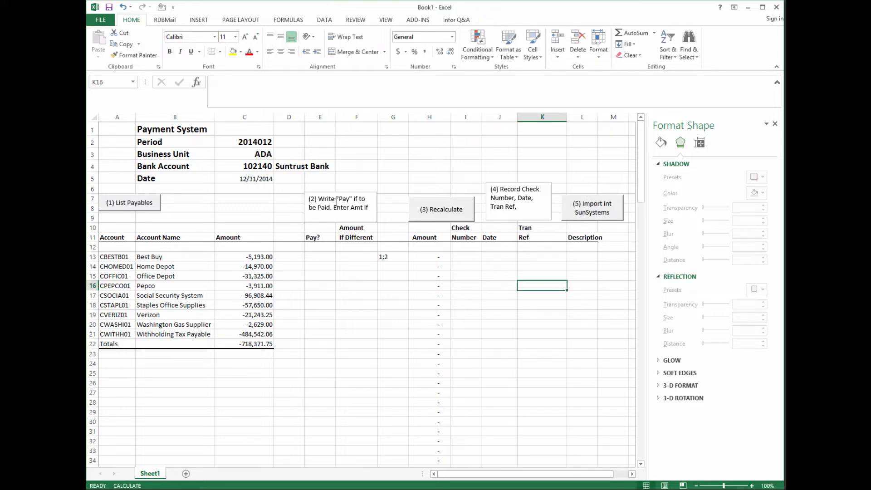
click(142, 207)
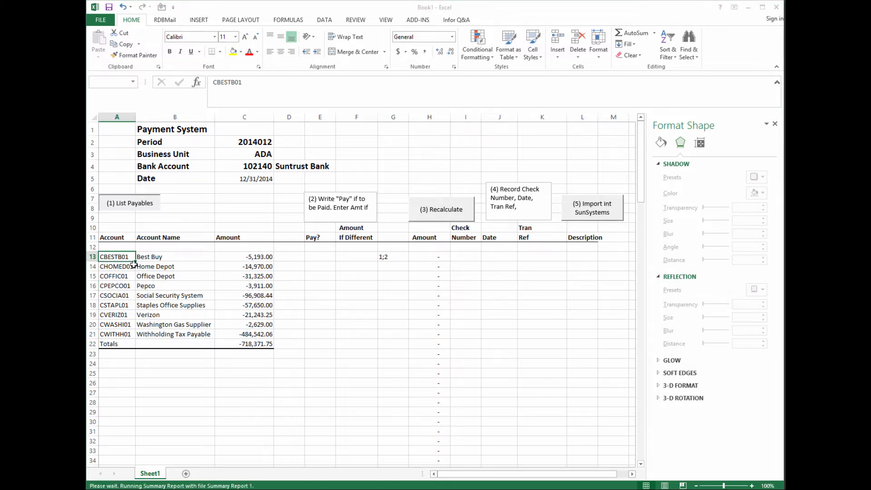
- Enter Pay in the Home Depot Pay? cell and copy it
click(320, 268)
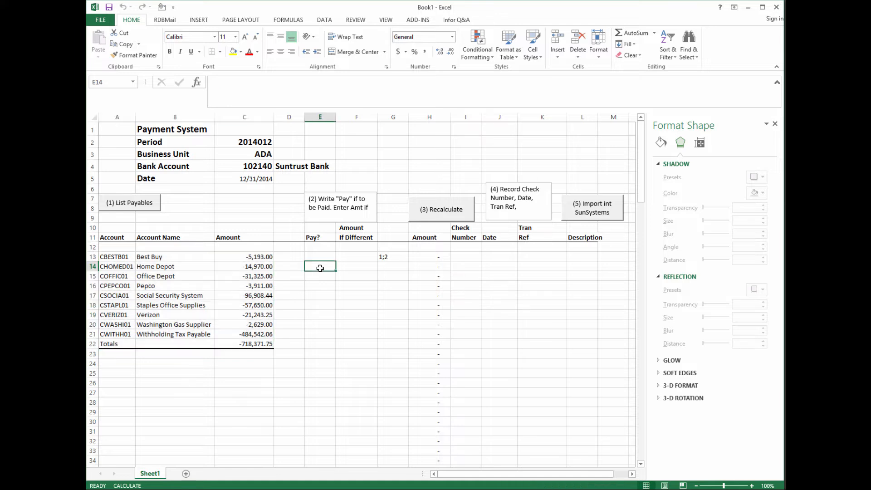
text(Pay)
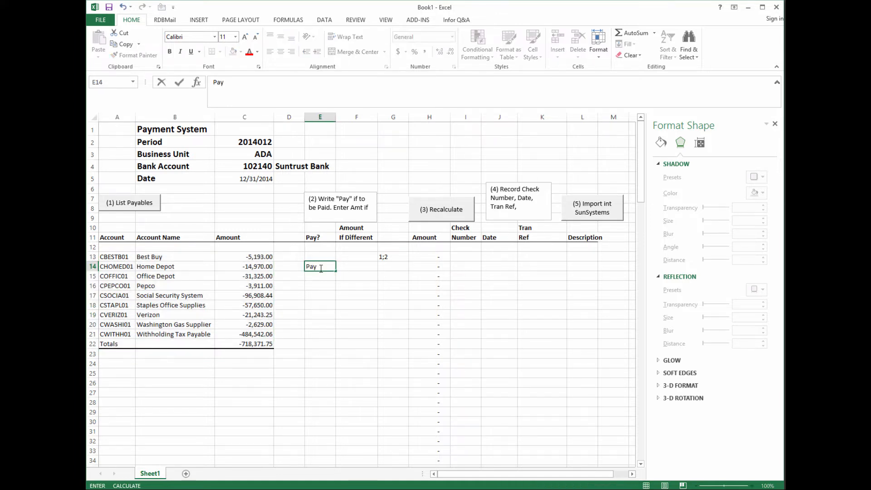
key(Return)
click(315, 266)
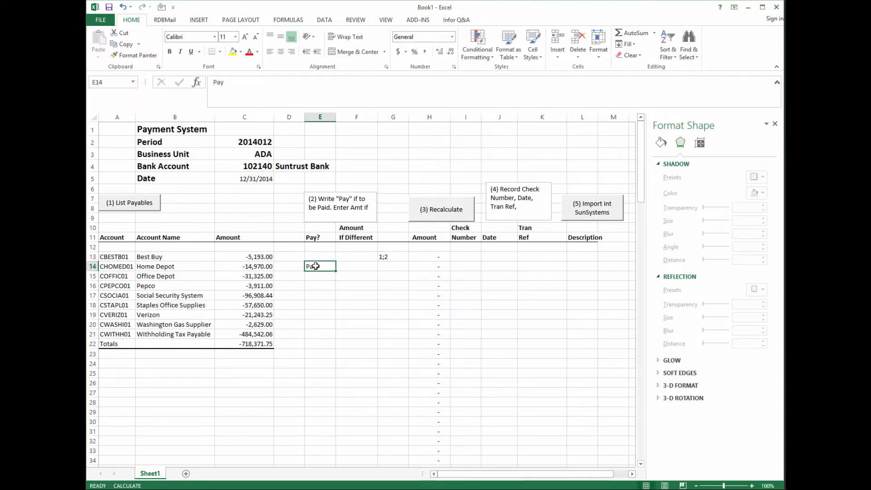
right_click(316, 266)
key(Escape)
key(ctrl+c)
- Paste Pay into the Social Security System, Verizon and Withholding Tax Payable rows
click(318, 294)
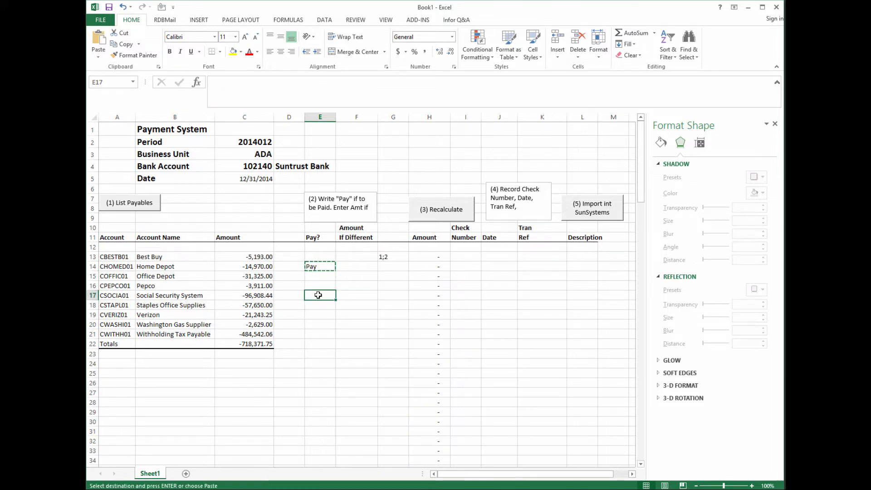
right_click(318, 295)
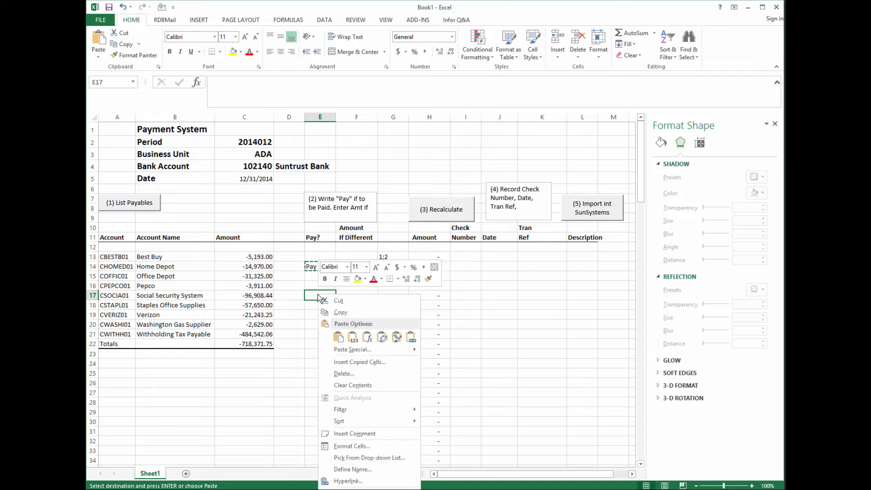
click(338, 337)
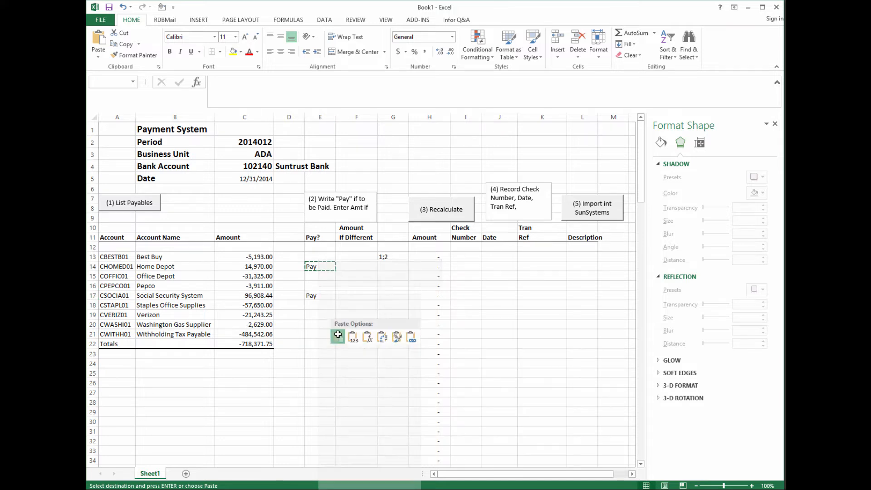
click(315, 314)
right_click(315, 314)
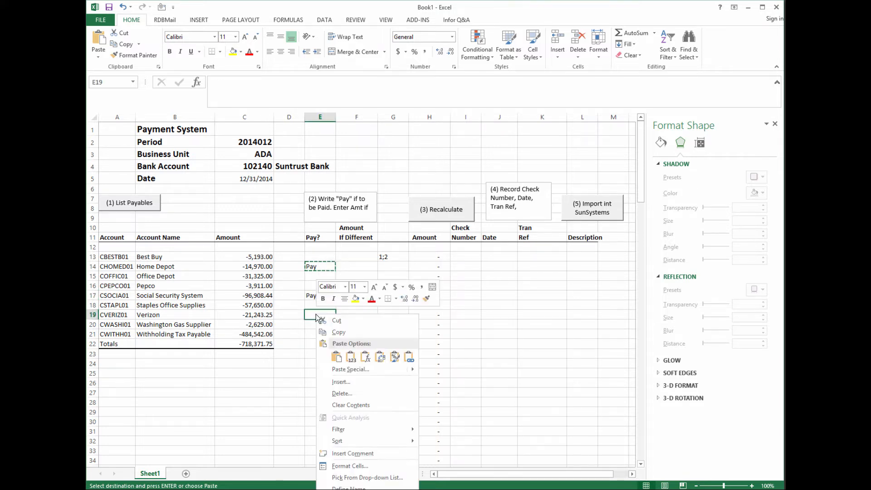
click(338, 356)
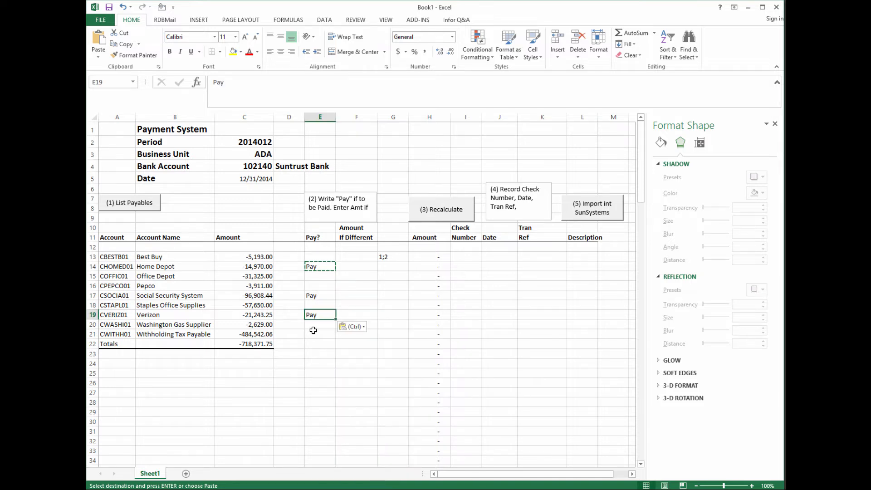
click(313, 334)
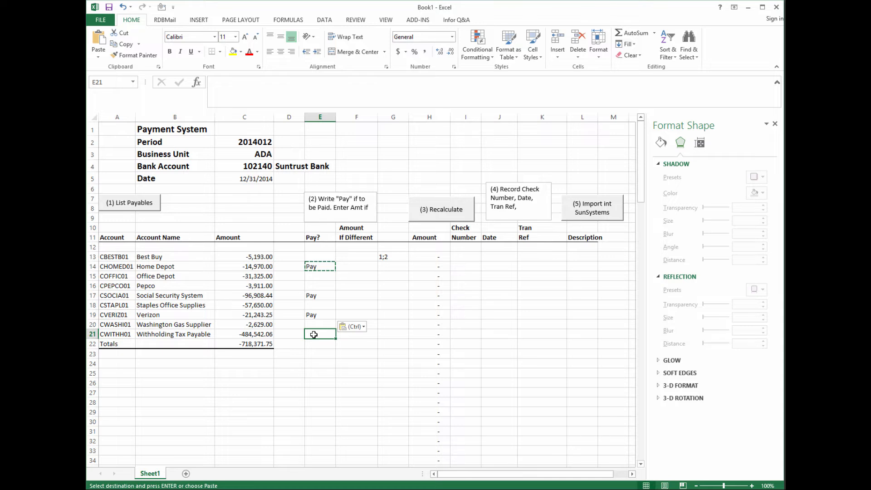
right_click(313, 335)
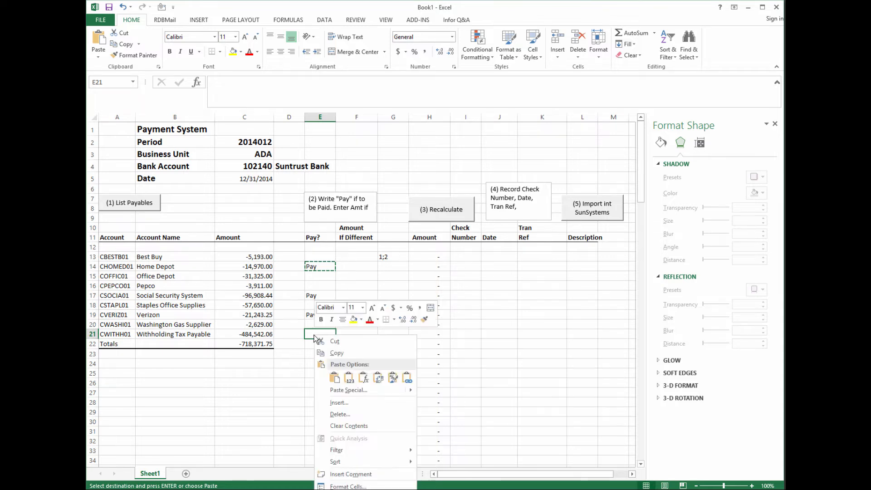
click(334, 377)
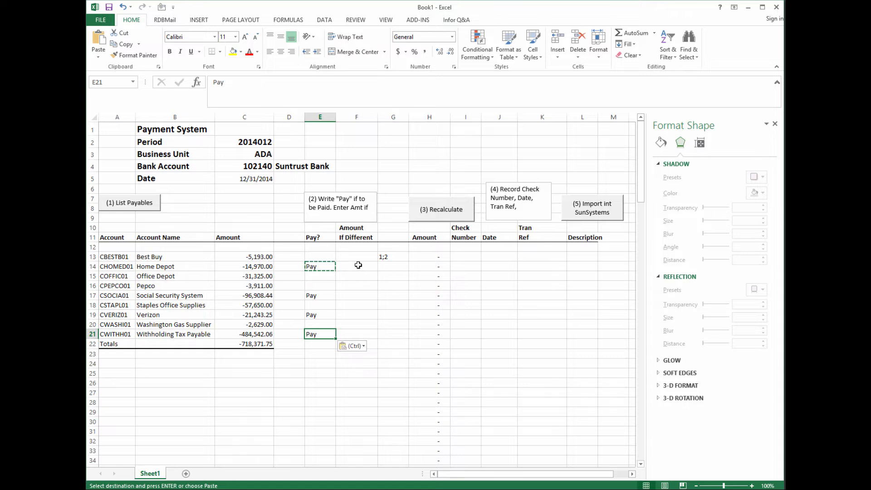
- Enter override amounts 2,000.00 for Social Security System and 1,000 for Verizon, then recalculate
click(356, 296)
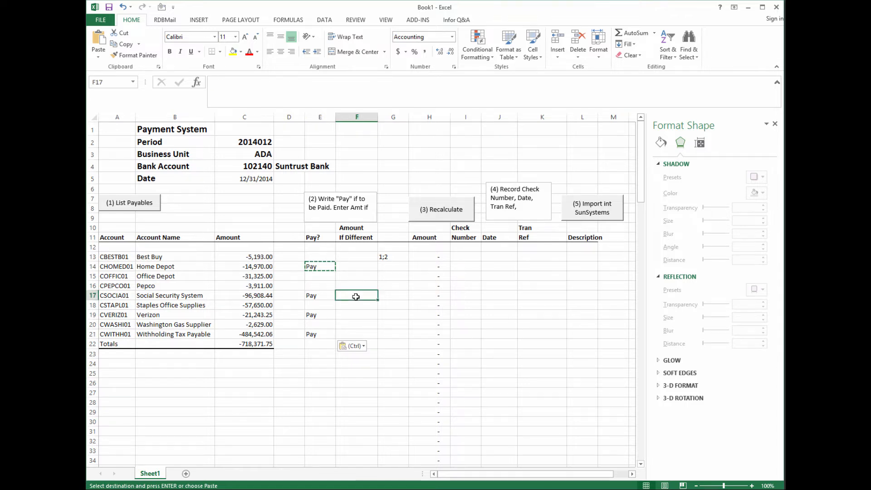
text(2000.00)
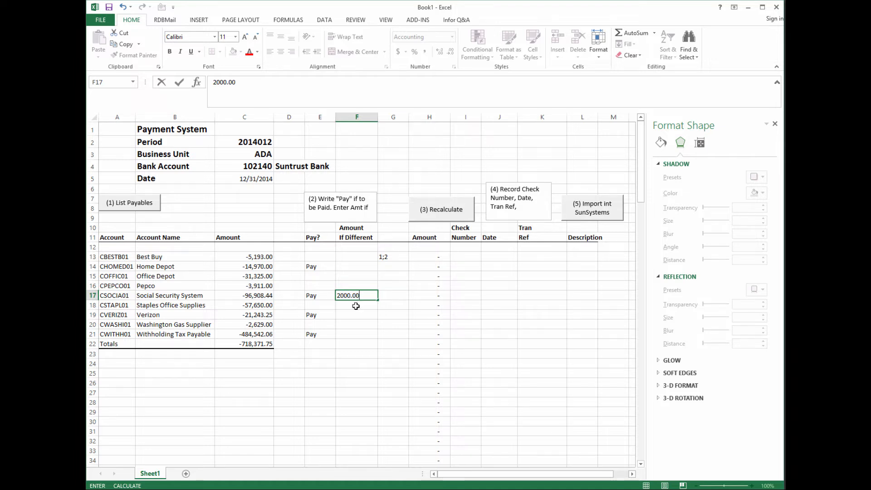
click(357, 332)
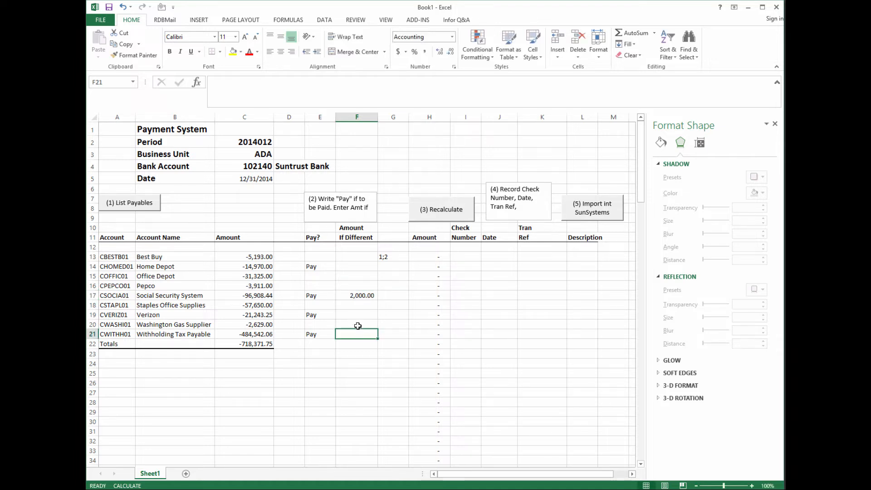
click(357, 314)
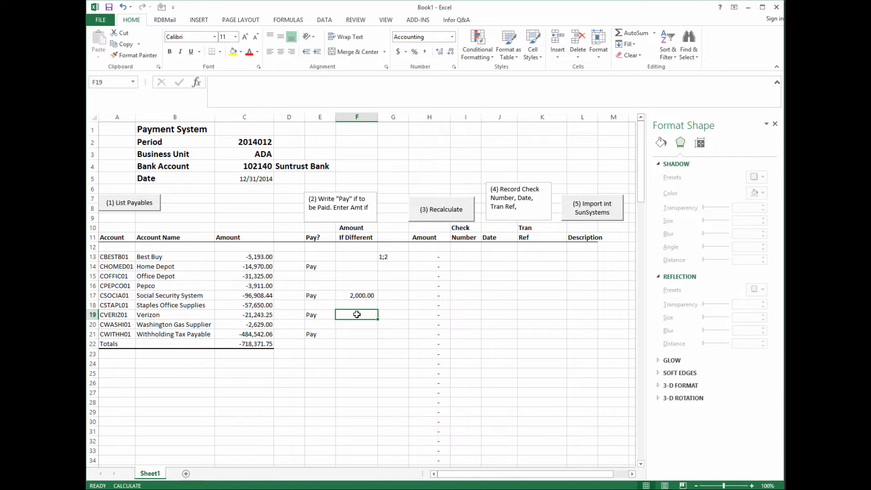
text(1,000)
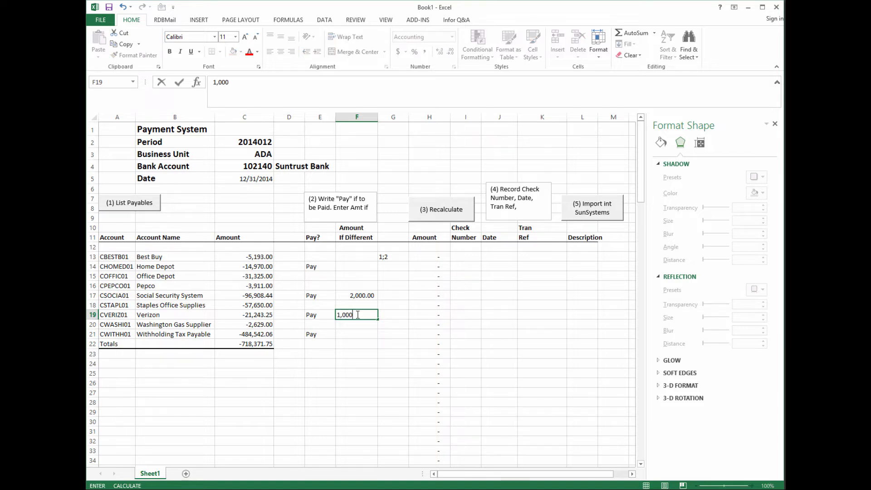
key(Tab)
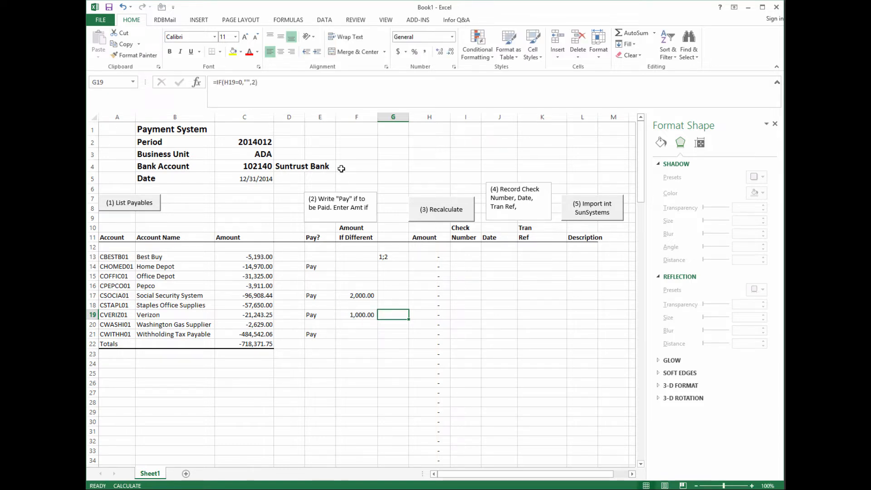
click(443, 212)
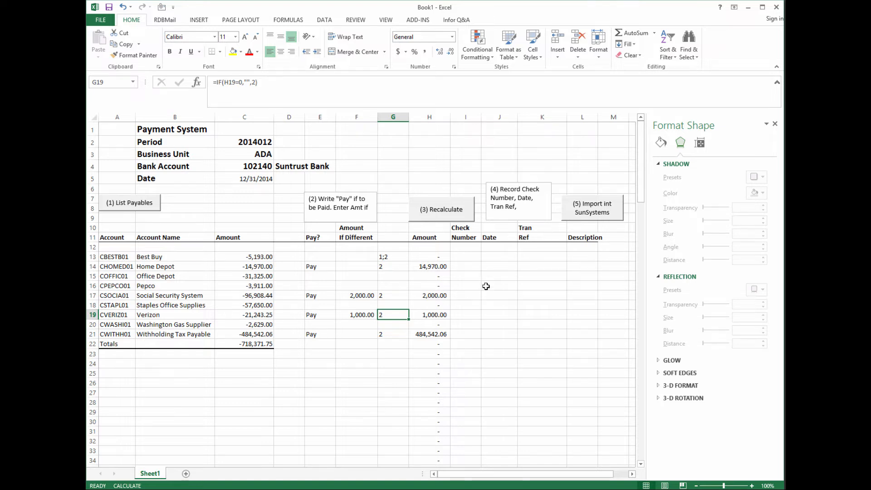
- Enter check numbers 24, 25, 26 and 27 for the four Pay rows
click(473, 264)
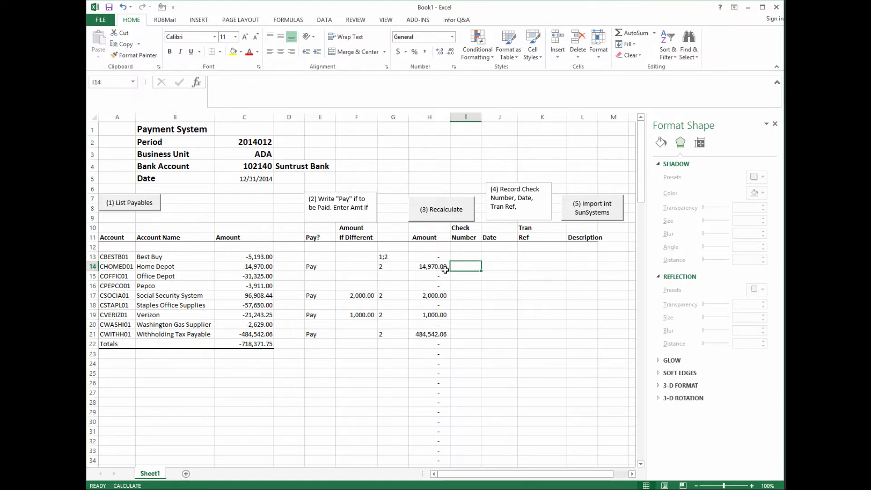
text(24)
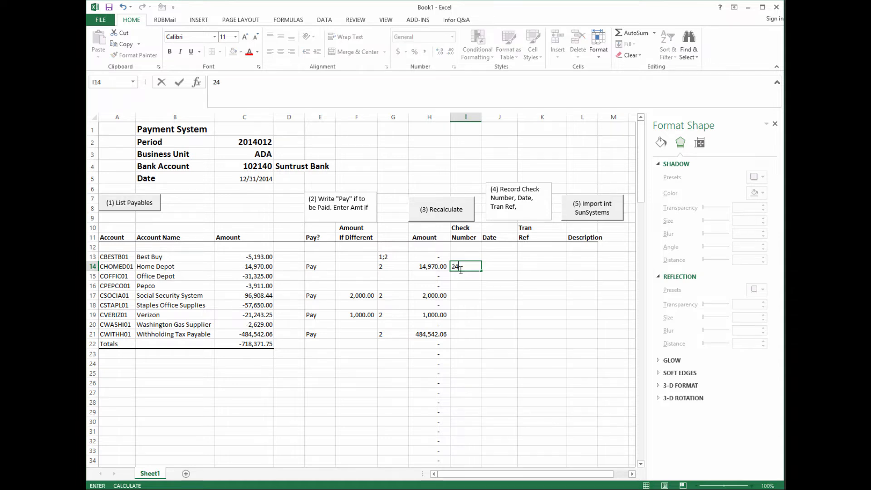
click(461, 297)
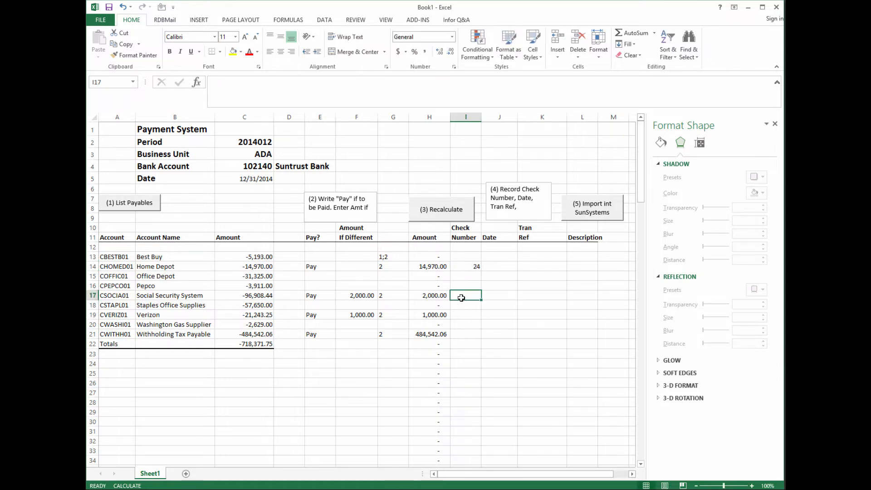
text(25)
click(461, 316)
text(26)
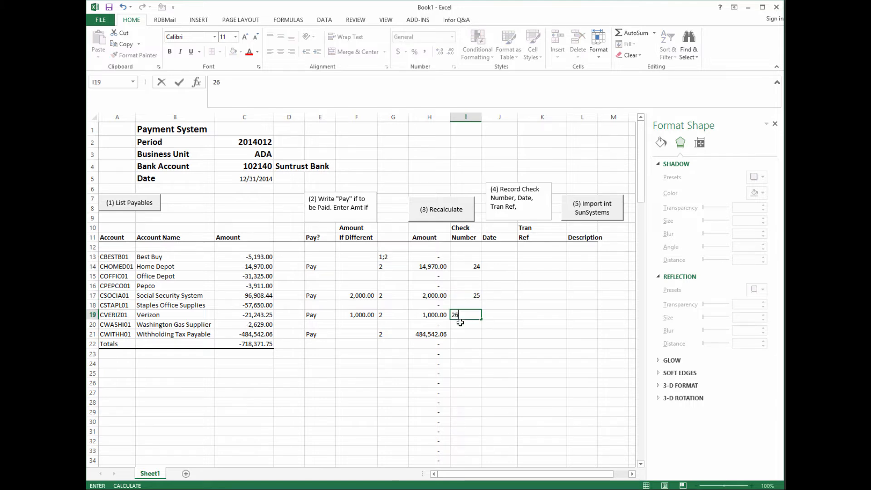
click(464, 332)
text(27)
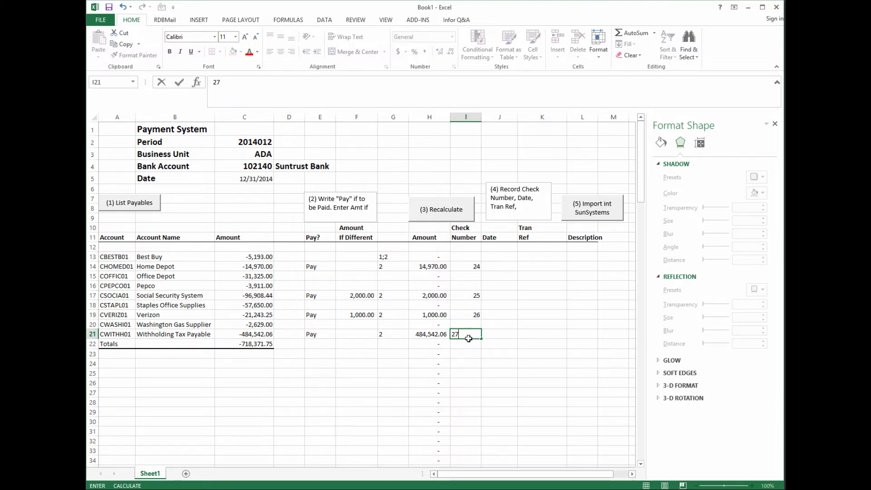
key(Return)
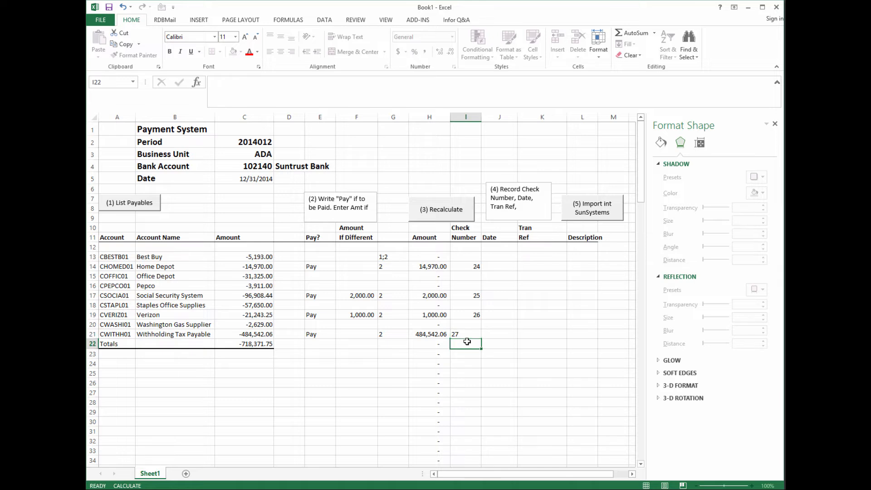
- Give Home Depot's check 24 the date 12/20/2014 in J14, correcting the year to 2014
click(497, 264)
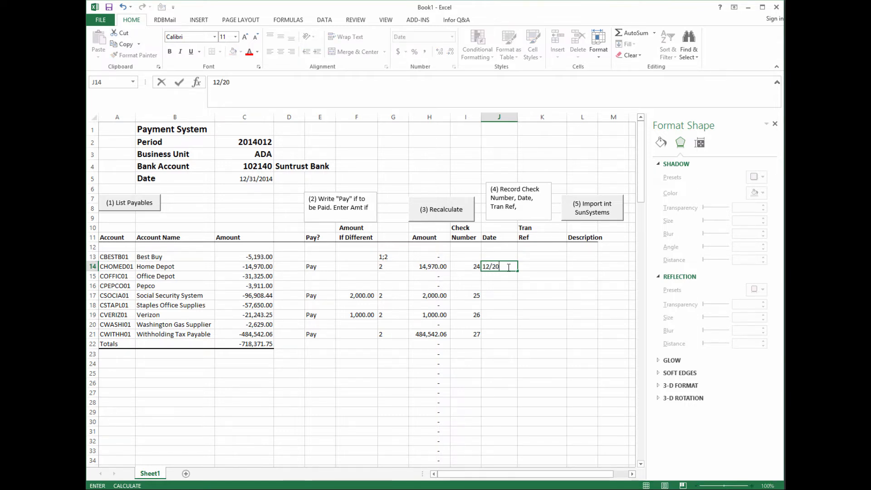
text(003)
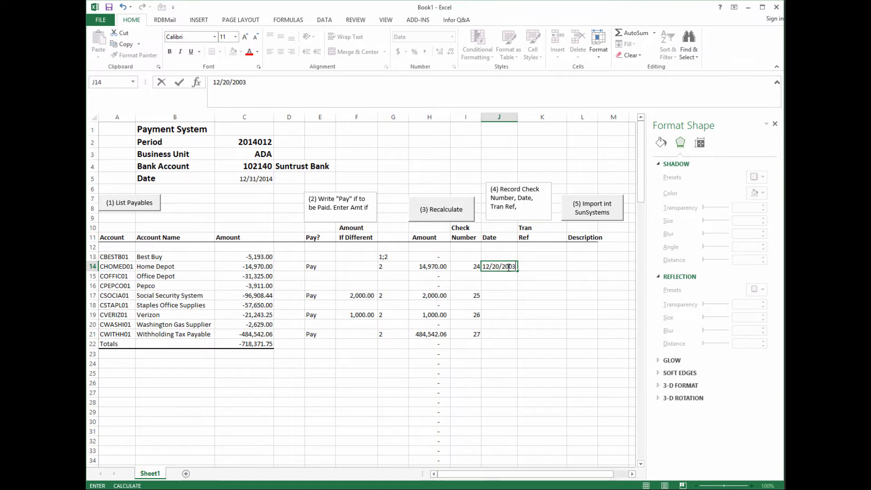
click(505, 295)
click(496, 265)
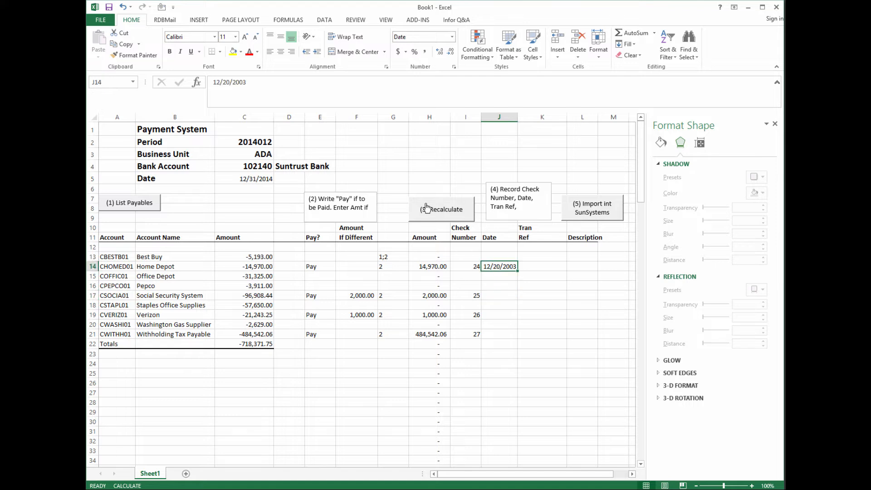
click(247, 83)
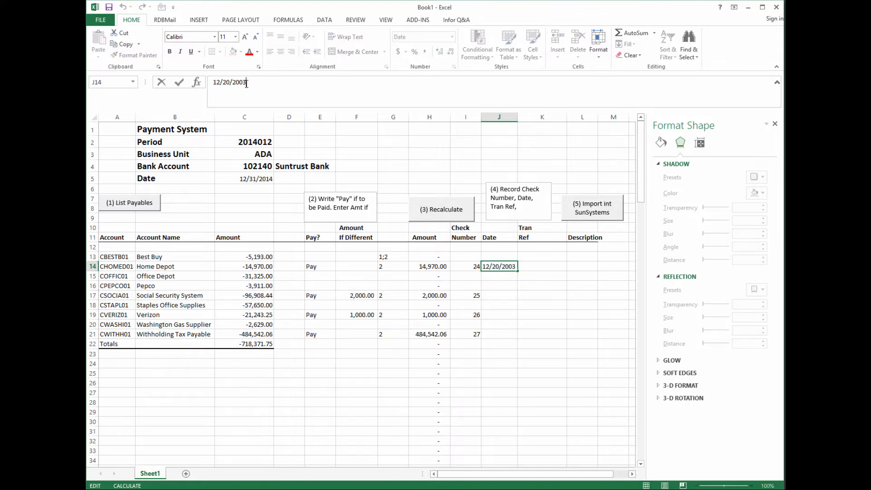
key(BackSpace)
key(BackSpace)
text(14)
- Date check 25 12/20/2014, check 26 12/25/2014 and check 27 12/26/2014
click(508, 295)
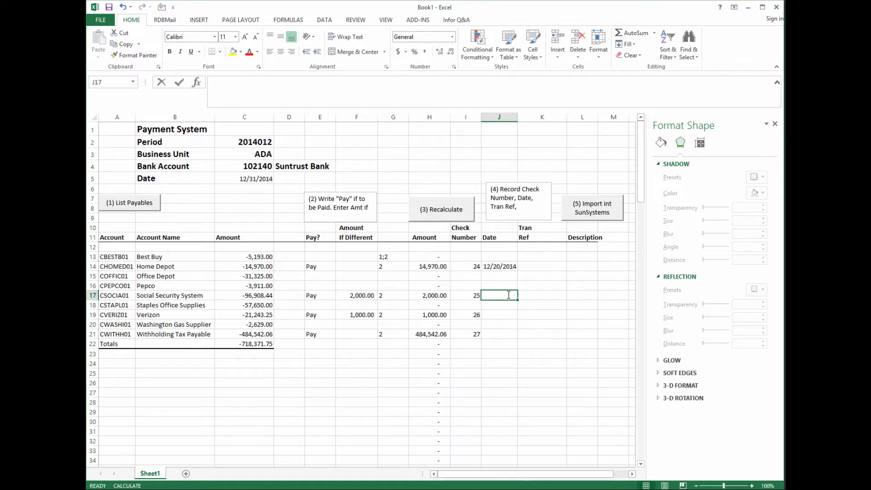
text(12/20)
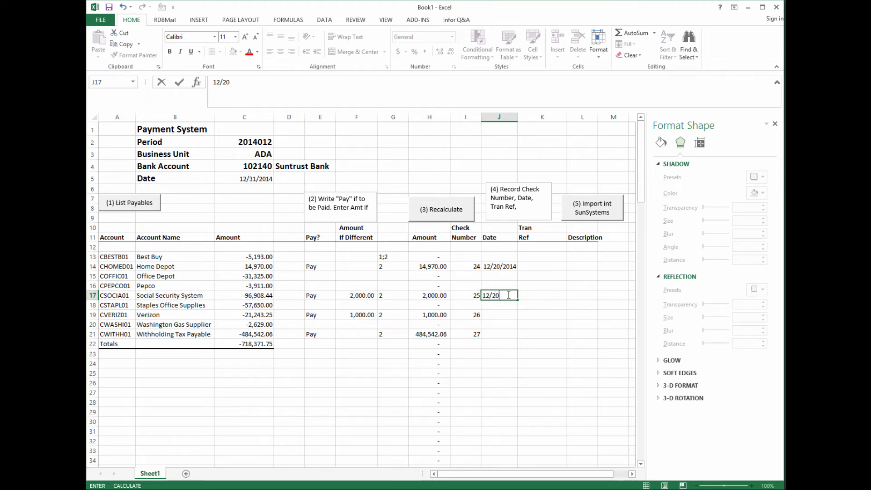
text(/2014)
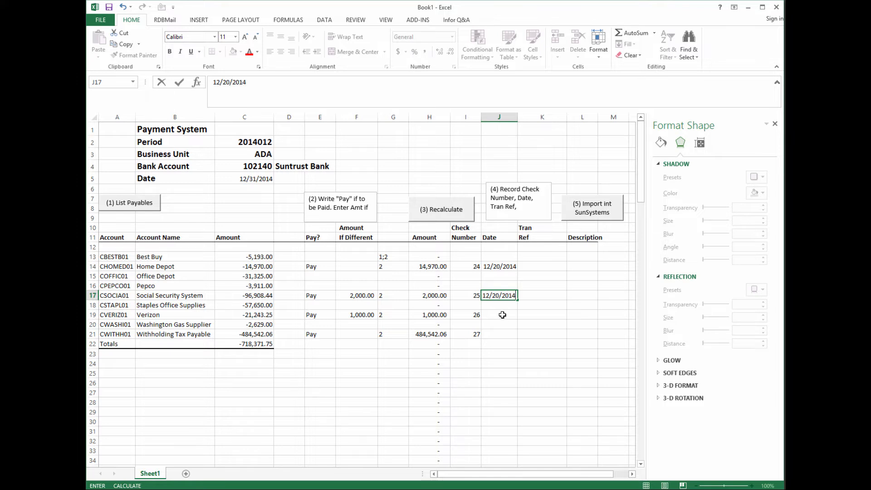
click(502, 313)
text(12/25/2)
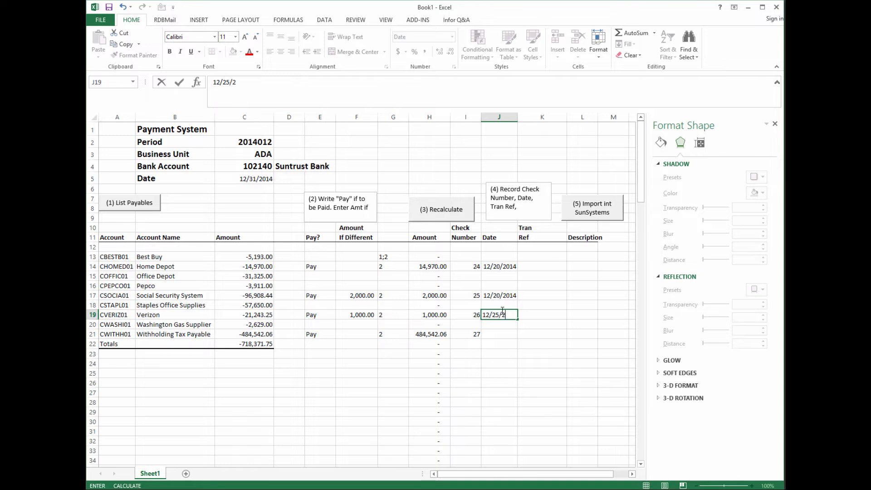
text(014)
click(498, 332)
text(1)
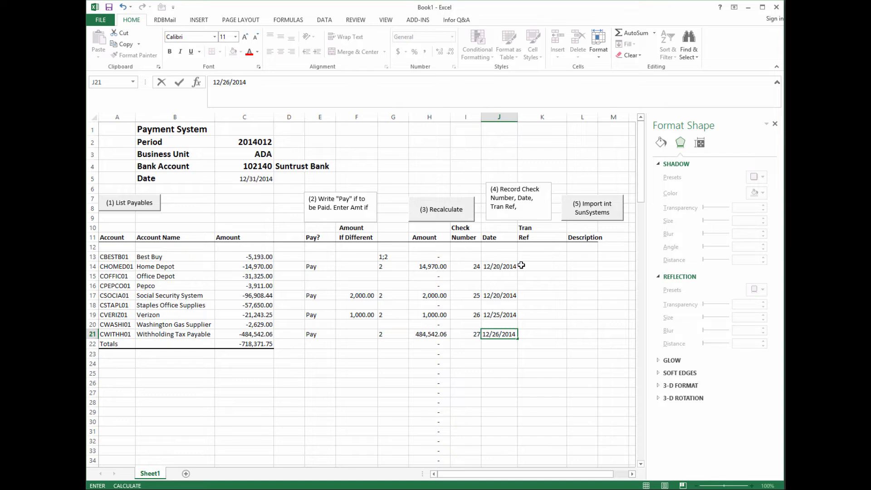
- Enter Tran Ref 'Inv 23' in K14 and 'Invoice 3452' in K17
click(541, 265)
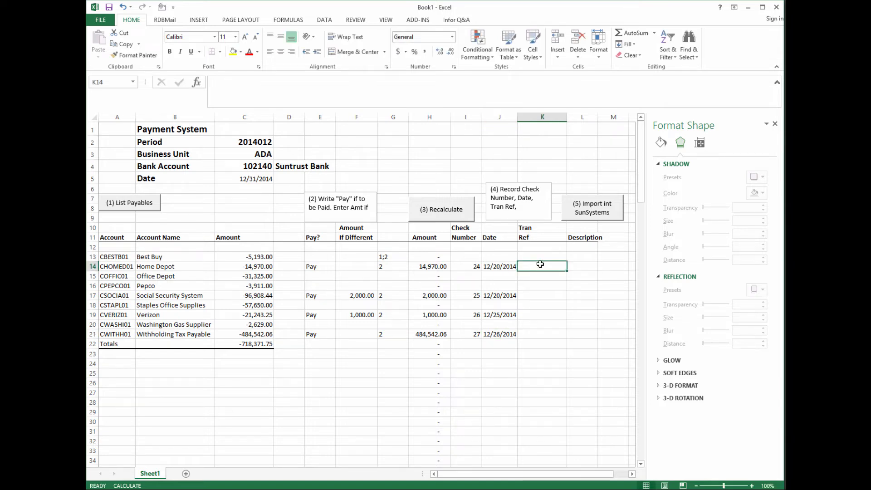
text(Invo)
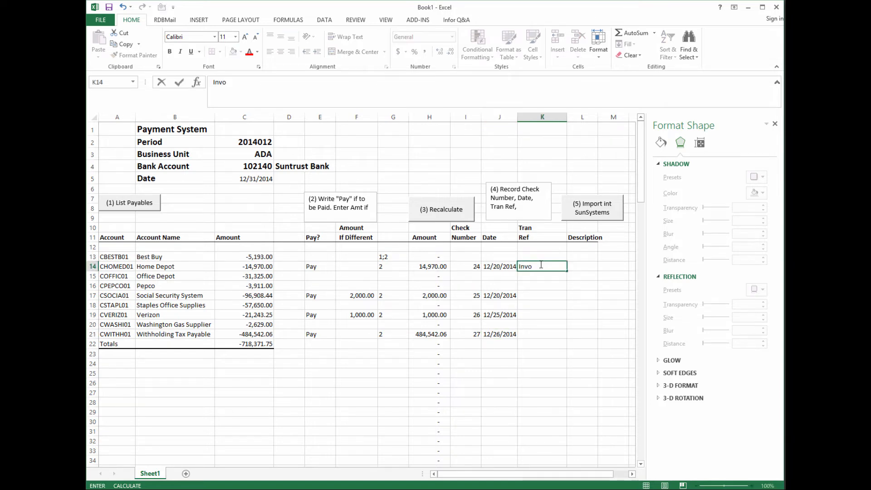
key(BackSpace)
text( 23)
key(Tab)
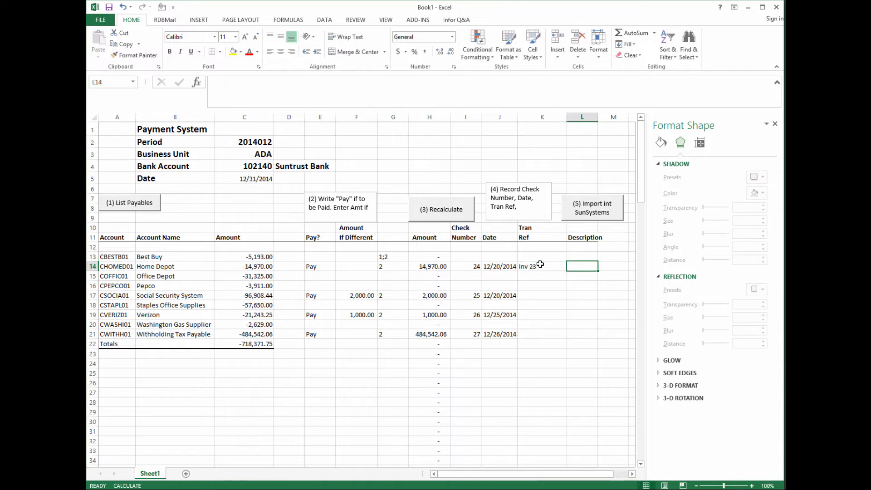
click(534, 295)
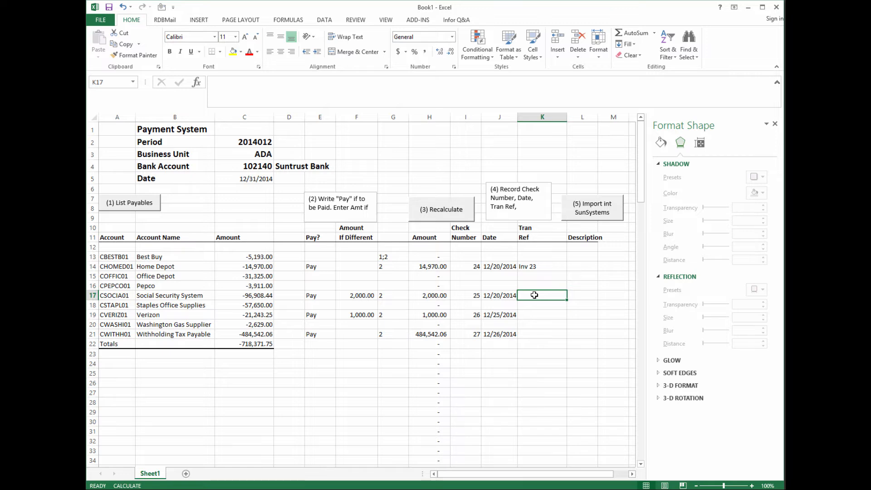
text(Inovic)
key(BackSpace)
key(BackSpace)
key(BackSpace)
text(voice)
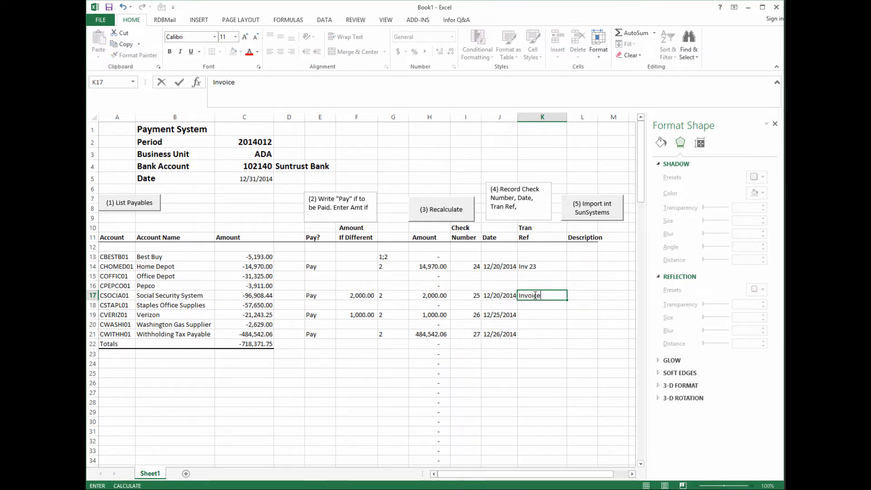
text( 3452)
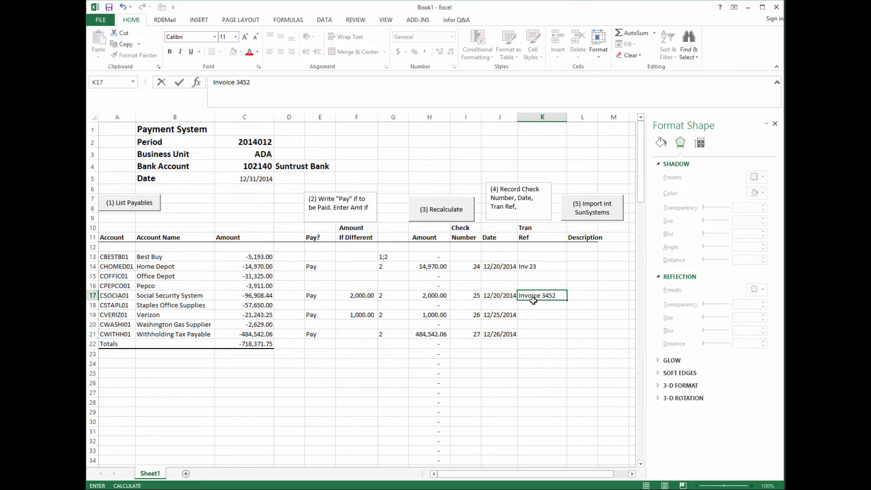
click(533, 314)
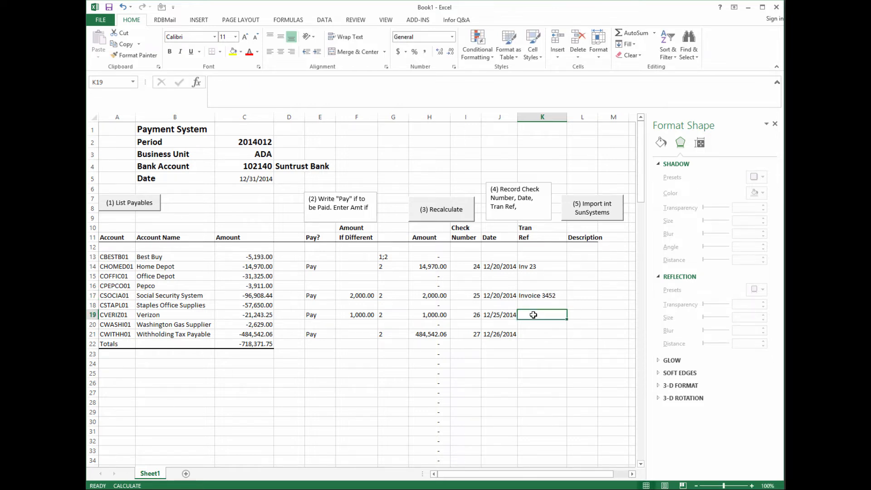
- Enter 'St 12/01/2014' in K19 and start typing 'Payment on Account' in L13
text(S)
text(tatement)
key(BackSpace)
key(BackSpace)
key(BackSpace)
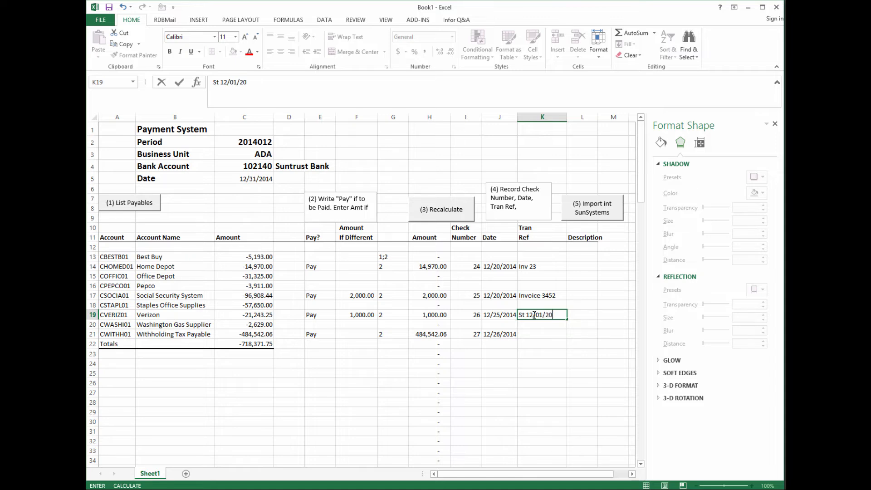
text(4)
click(581, 264)
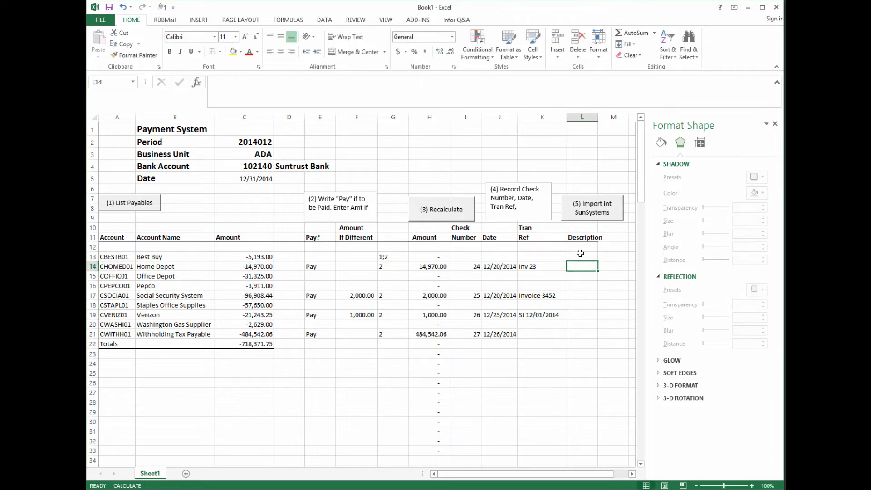
click(581, 256)
text(Payment on Ac)
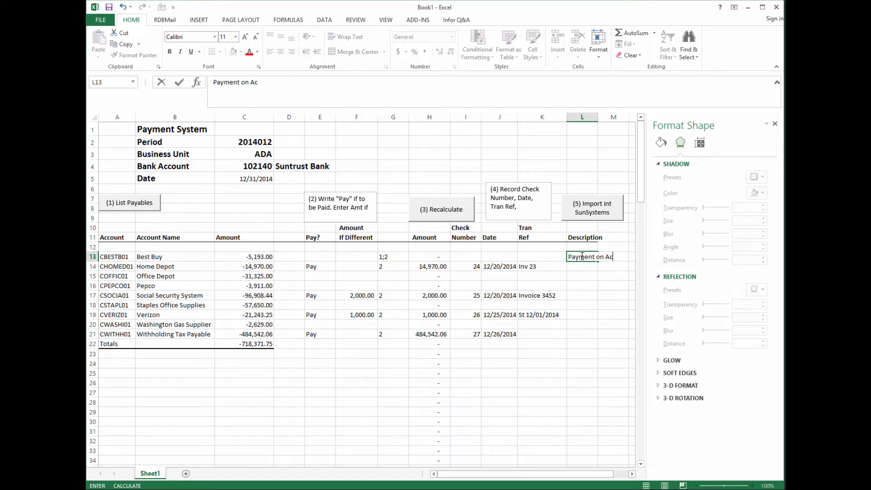
text(ccount)
- Copy the 'Payment on Account' description from L13 down into L14:L32
click(571, 274)
click(572, 256)
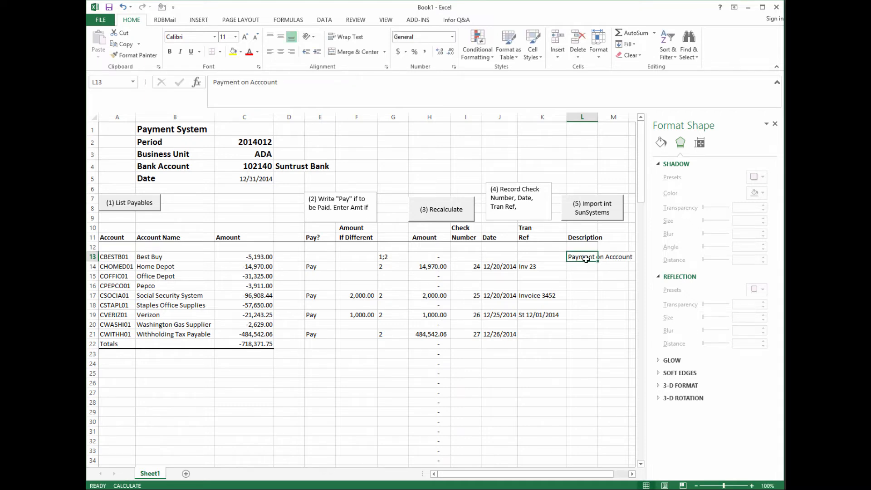
right_click(585, 260)
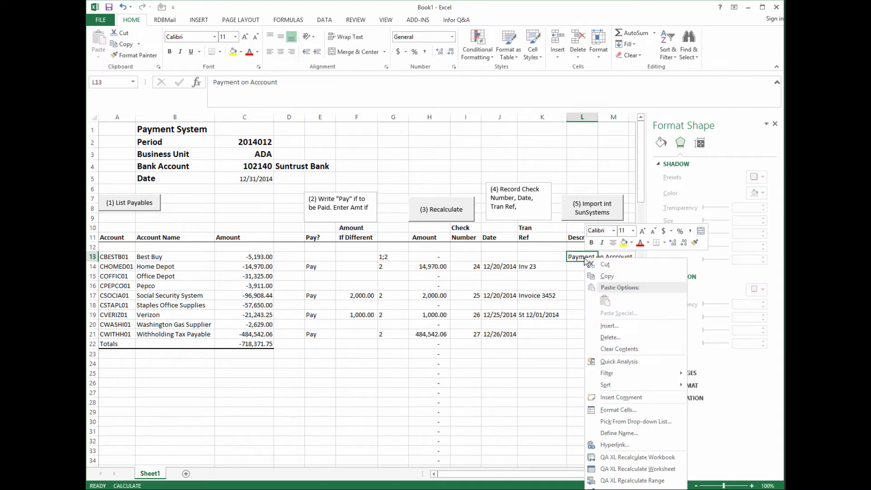
click(605, 276)
drag(585, 266, 589, 443)
right_click(588, 380)
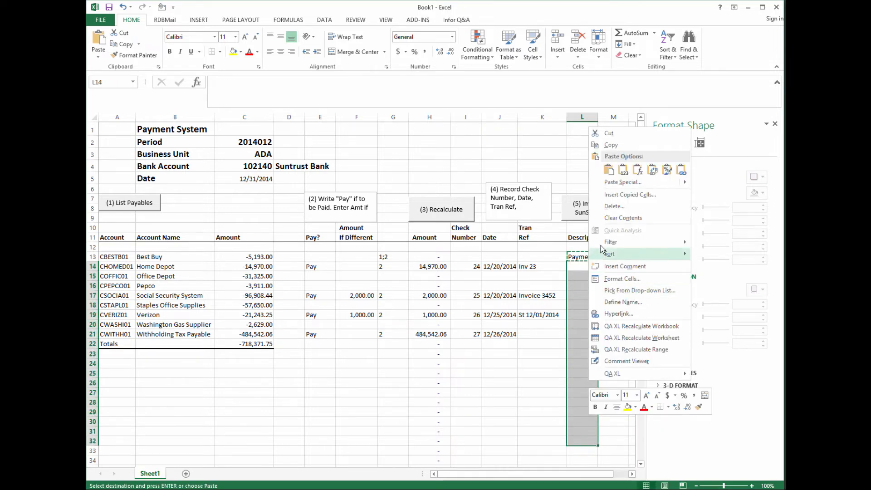
click(611, 173)
click(611, 173)
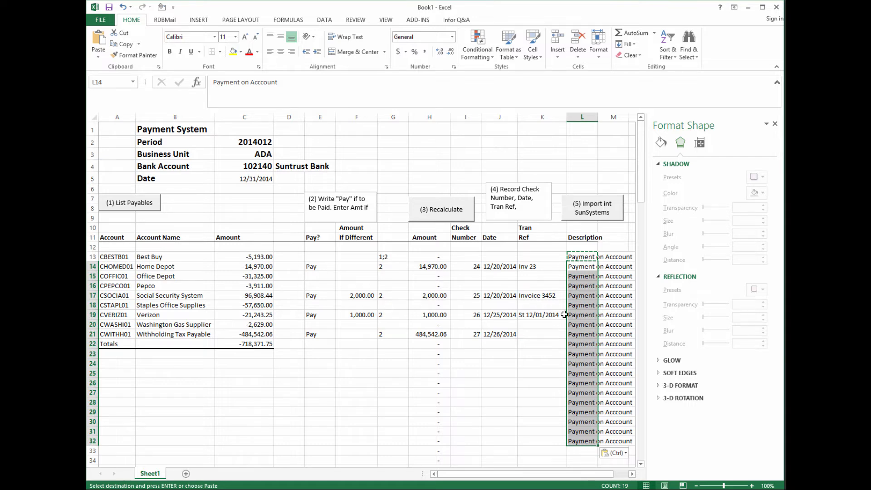
drag(636, 198, 642, 332)
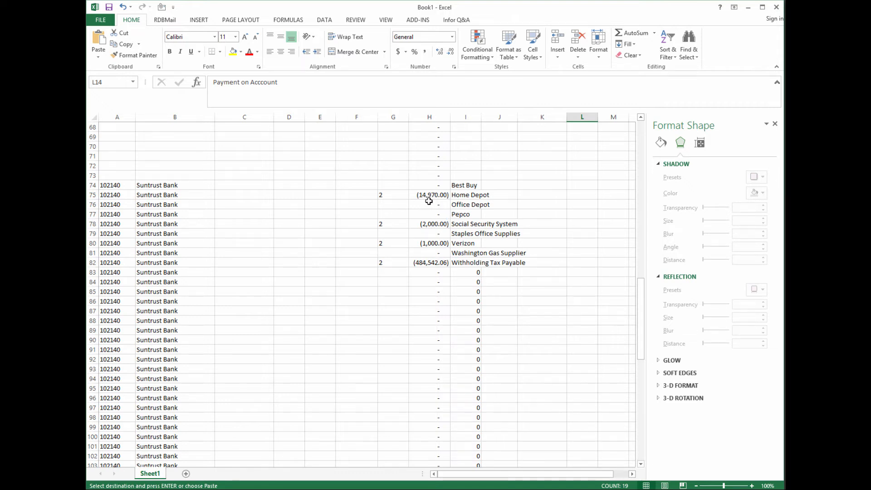
drag(644, 317, 641, 159)
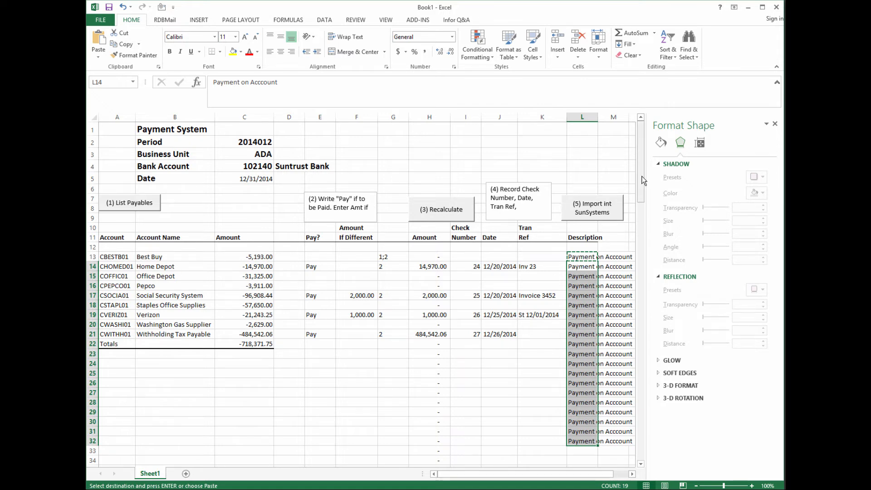
drag(640, 175, 651, 308)
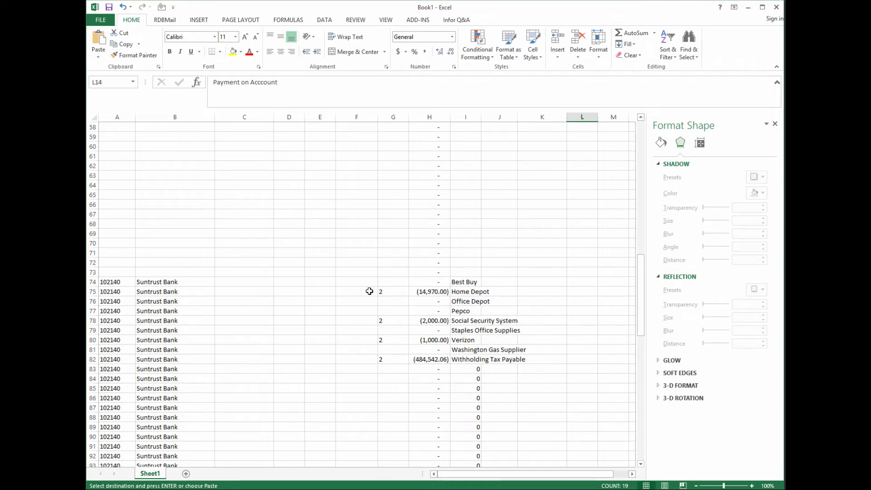
drag(640, 301, 645, 124)
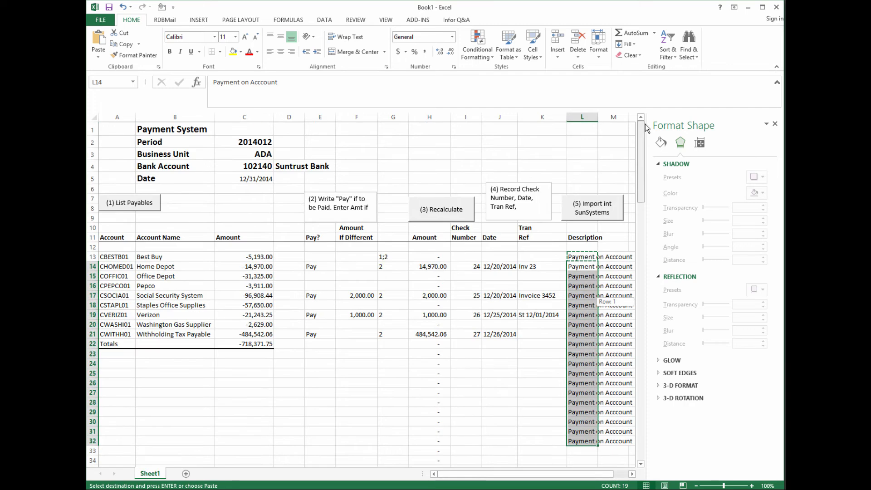
- Run the Import into SunSystems step and acknowledge the 8 records transferred message
click(600, 215)
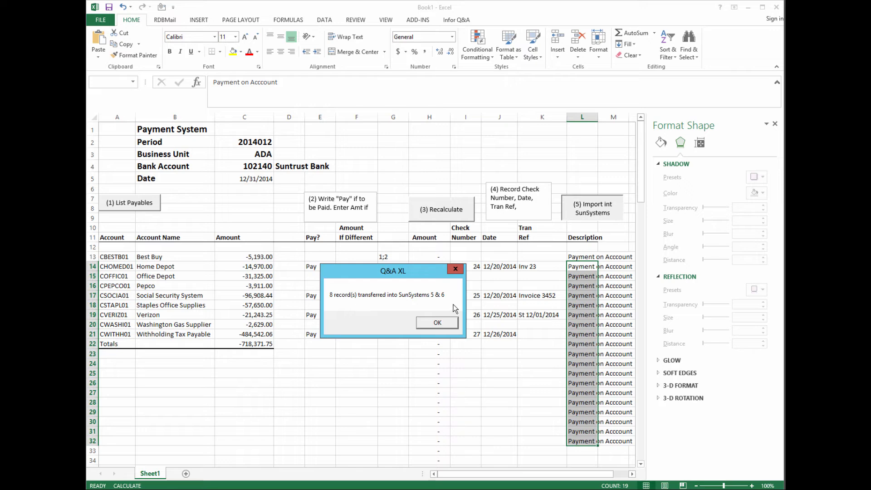
click(438, 323)
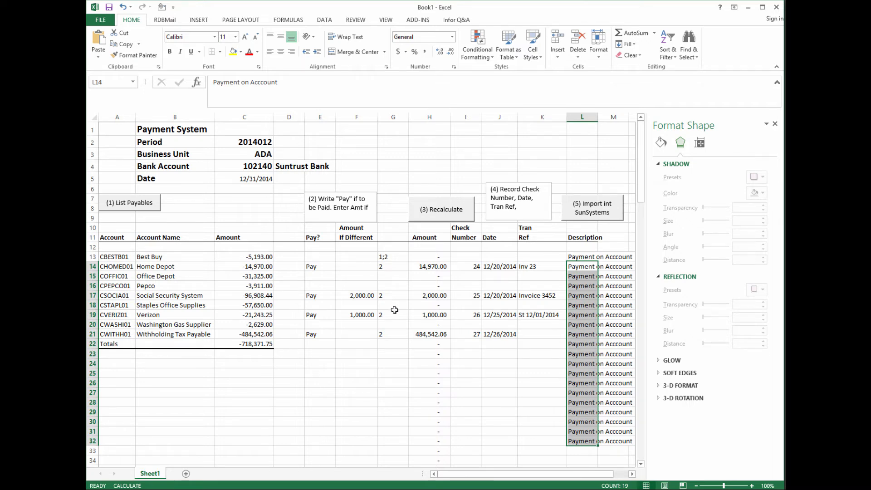
- Set the period to 2014009 and the date to 09/31/2014, then refresh List Payables
click(253, 141)
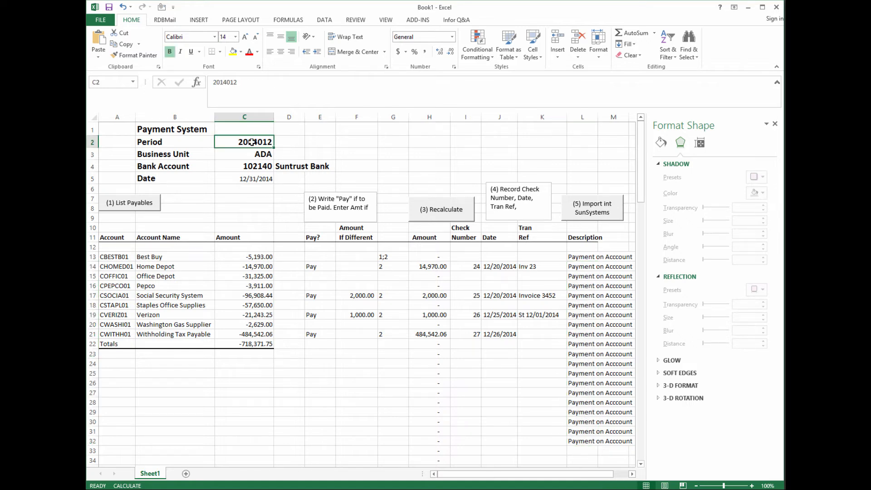
click(238, 82)
key(BackSpace)
key(BackSpace)
text(0)
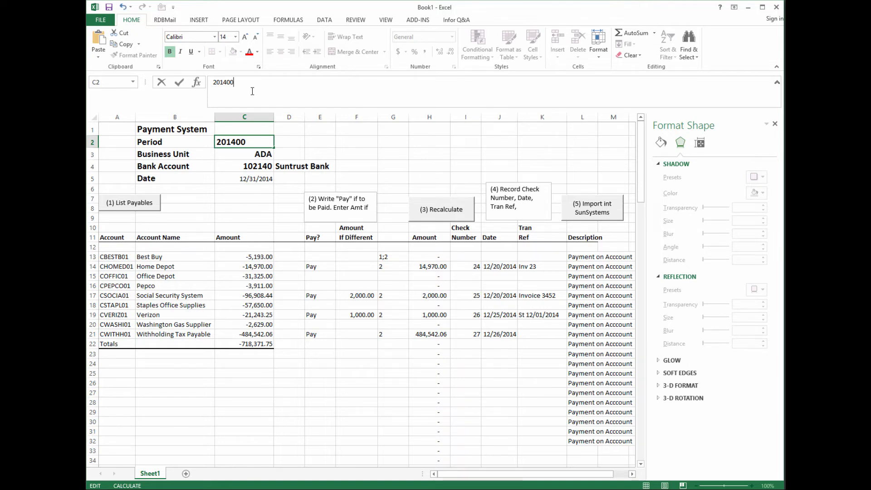
text(9)
click(257, 179)
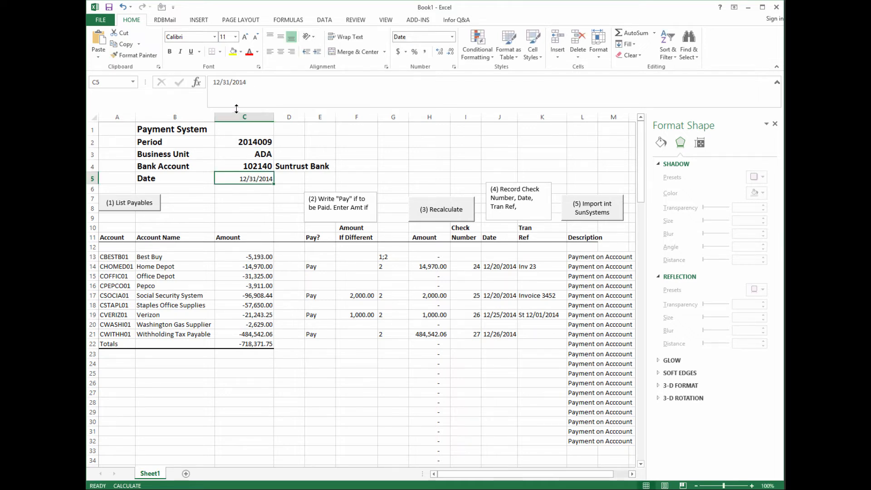
drag(218, 82, 211, 81)
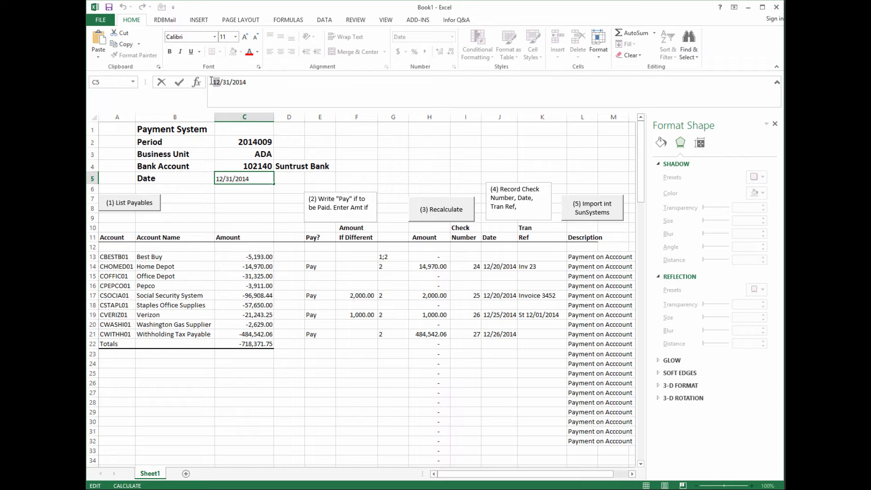
text(09)
click(251, 200)
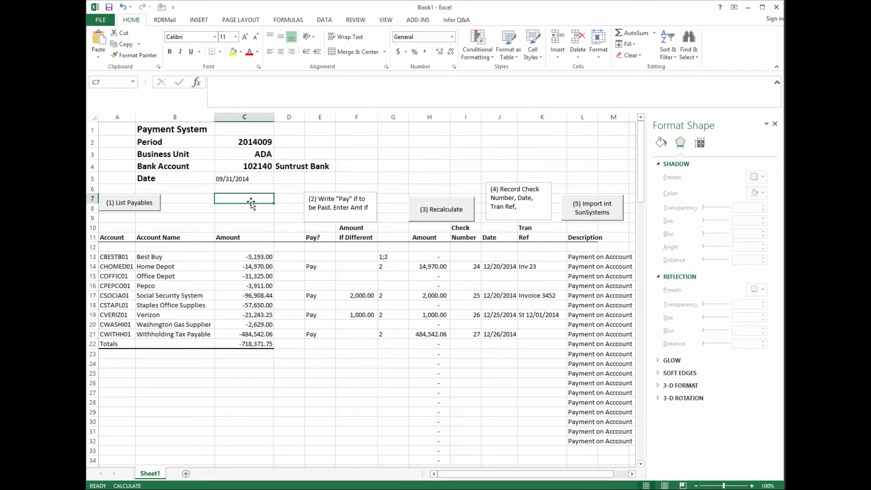
click(149, 206)
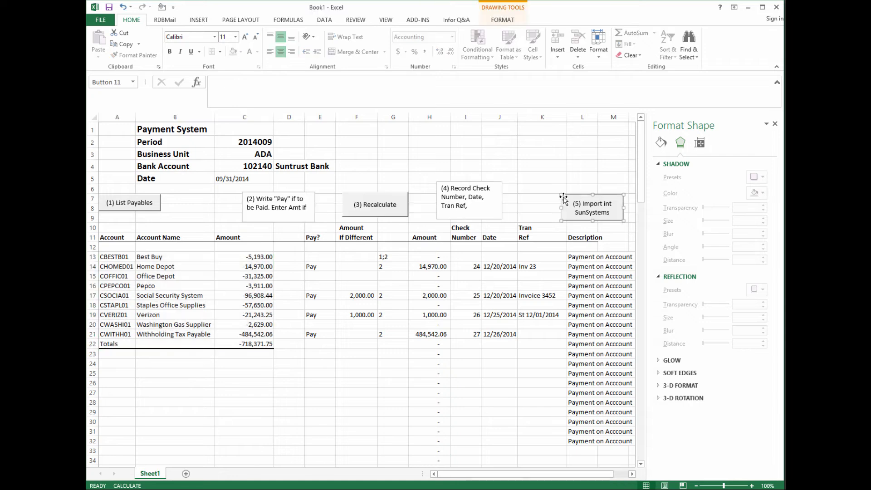
- Move the Import into SunSystems button left and add a Clear Range step in Macro Builder
drag(564, 196, 512, 186)
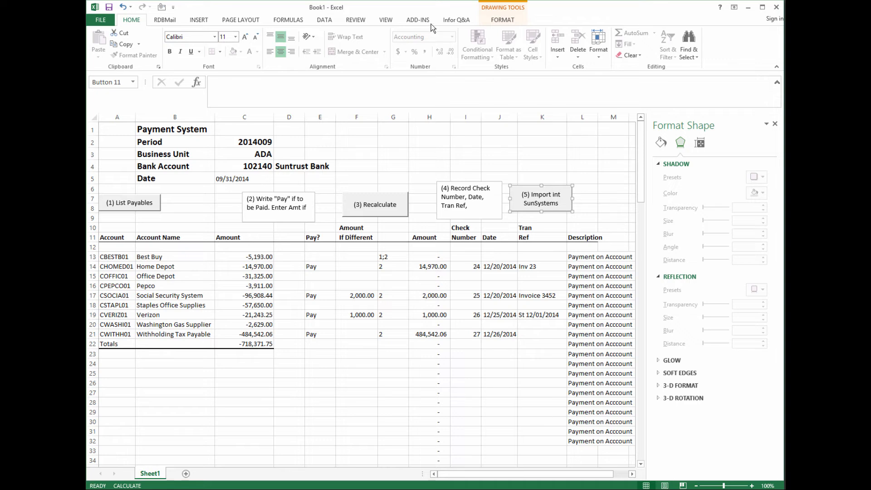
click(455, 21)
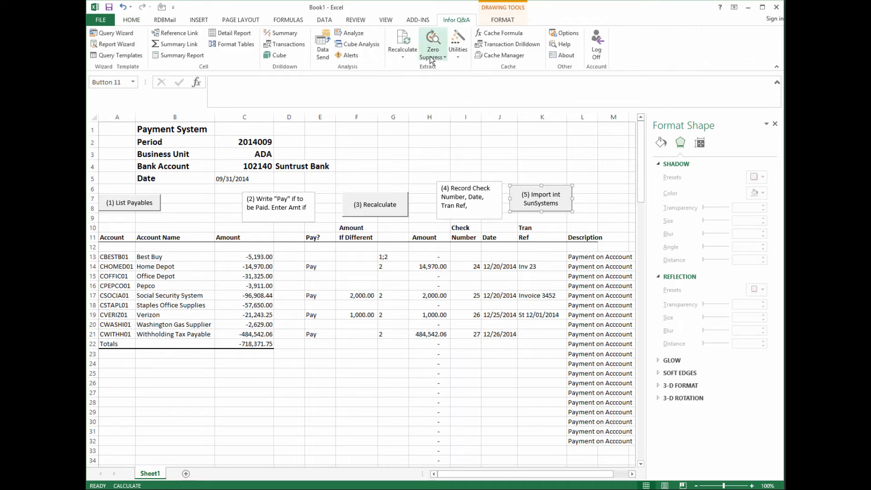
click(456, 49)
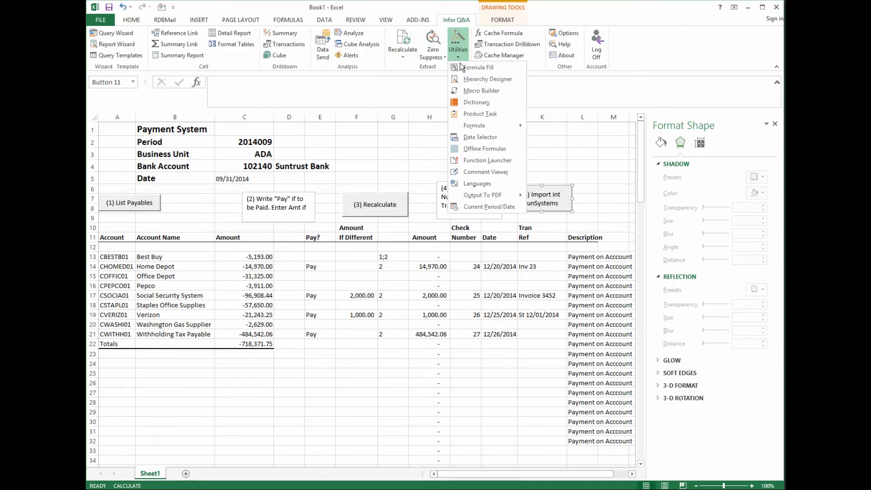
click(475, 90)
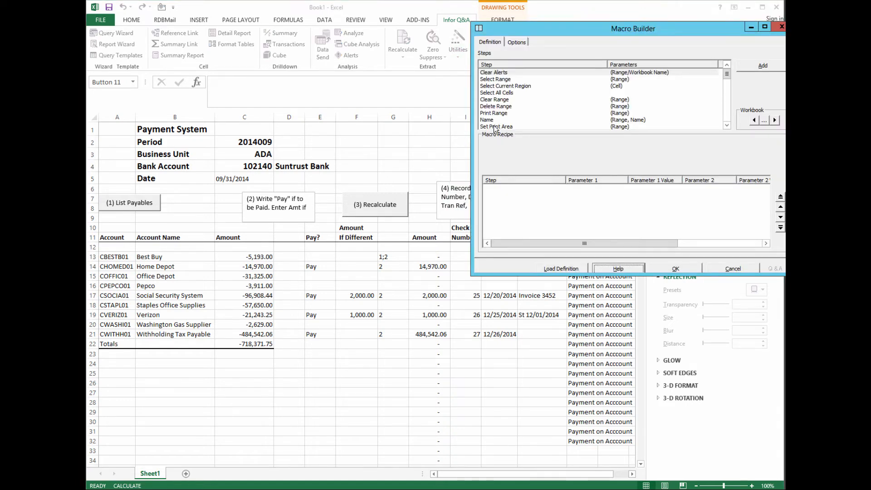
drag(727, 73, 726, 74)
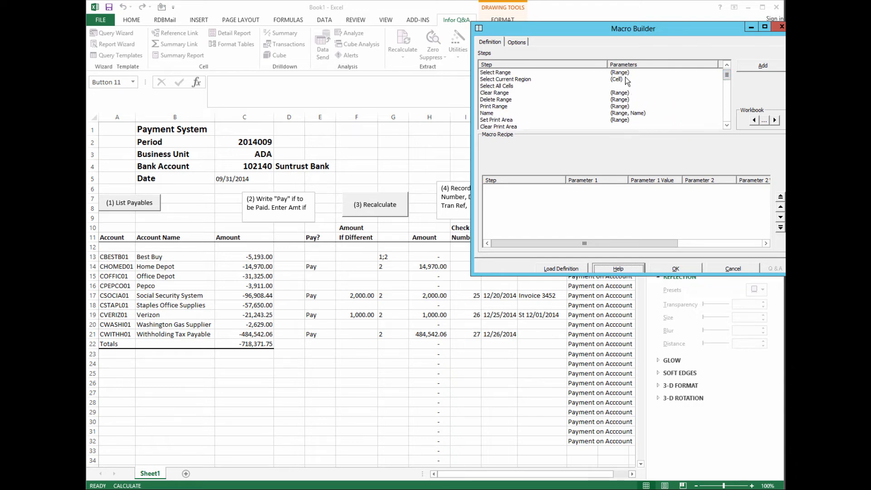
double_click(500, 94)
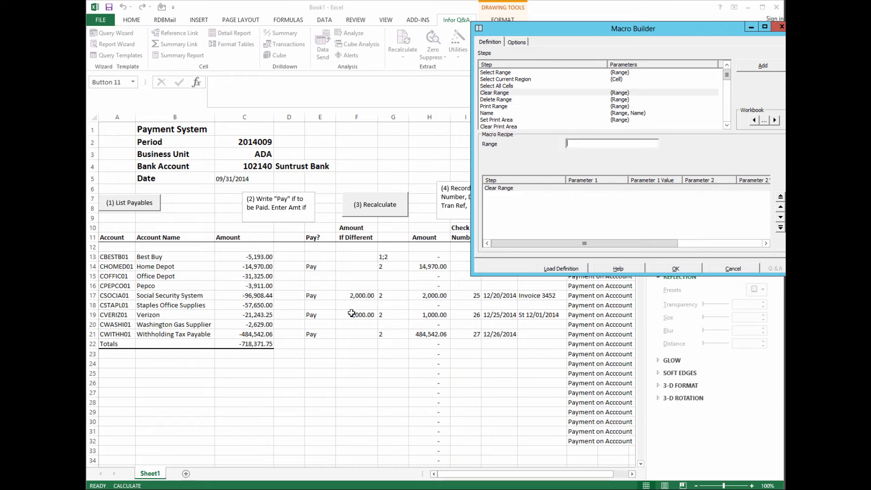
- Set the first Clear Range step's range to E13:F9999999
click(570, 145)
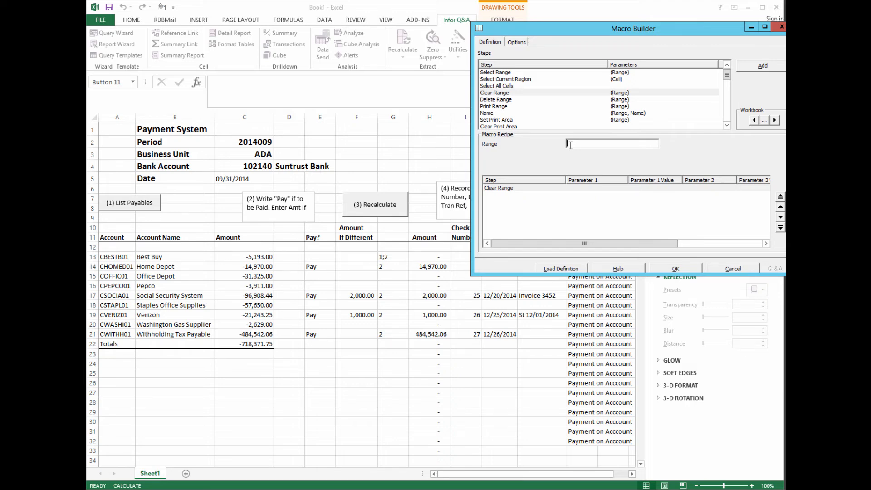
text(E13)
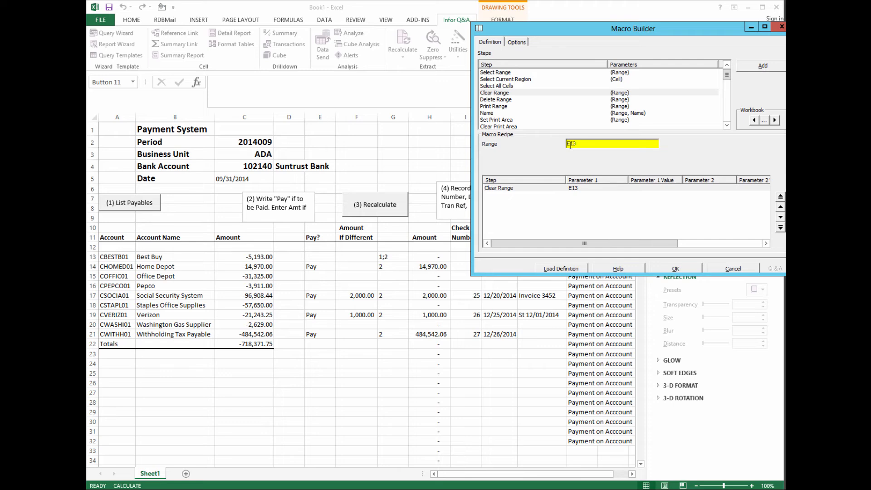
text(:)
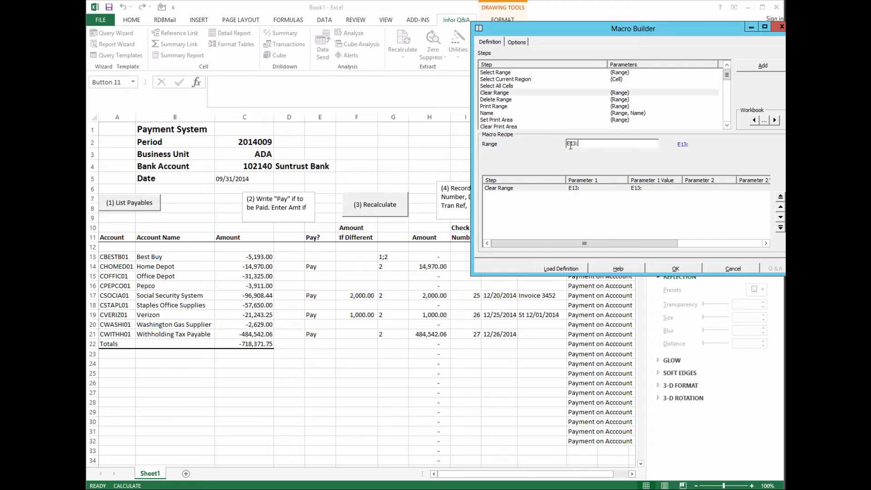
text(F9999999)
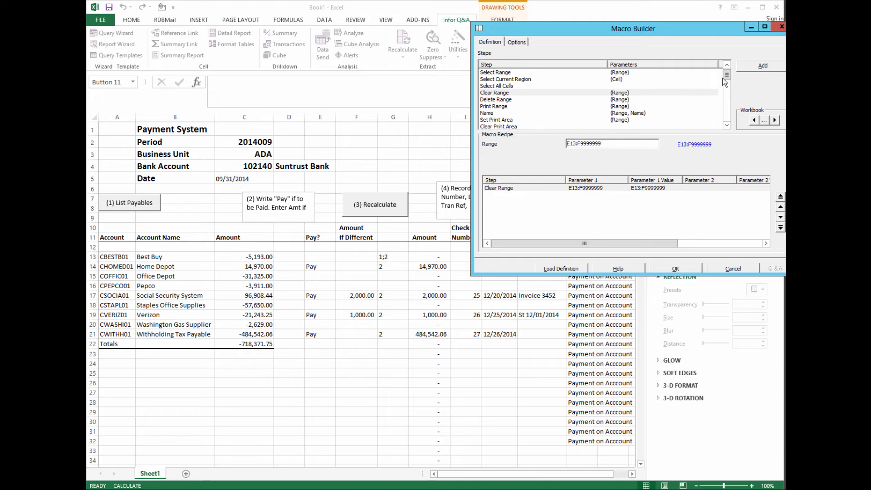
drag(725, 75, 726, 90)
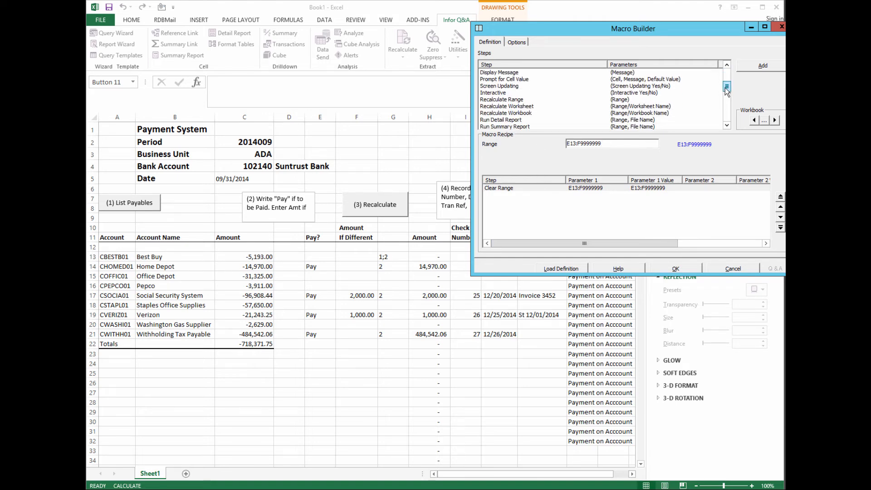
- Add a Recalculate Worksheet step and a second Clear Range step to the recipe
click(525, 106)
double_click(525, 106)
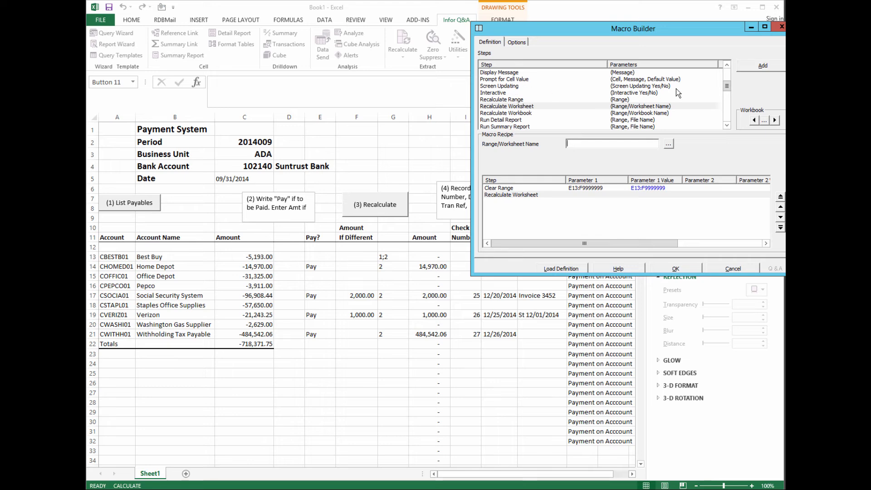
drag(725, 86, 724, 64)
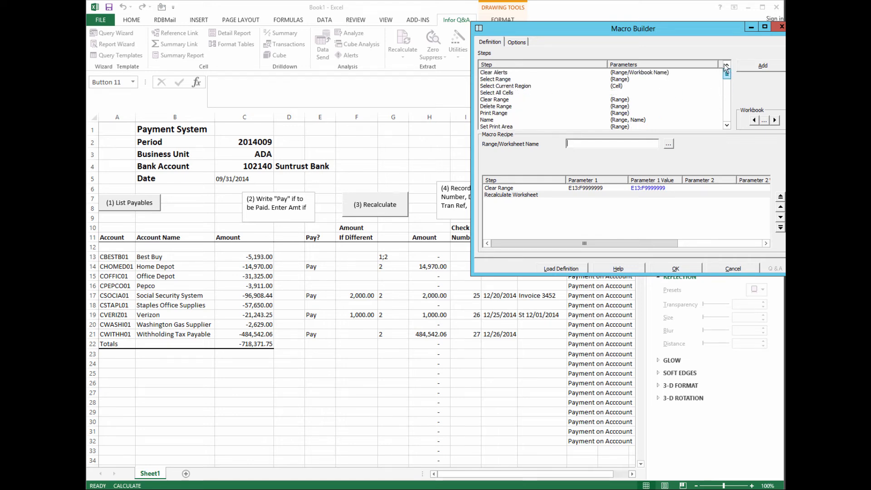
double_click(506, 100)
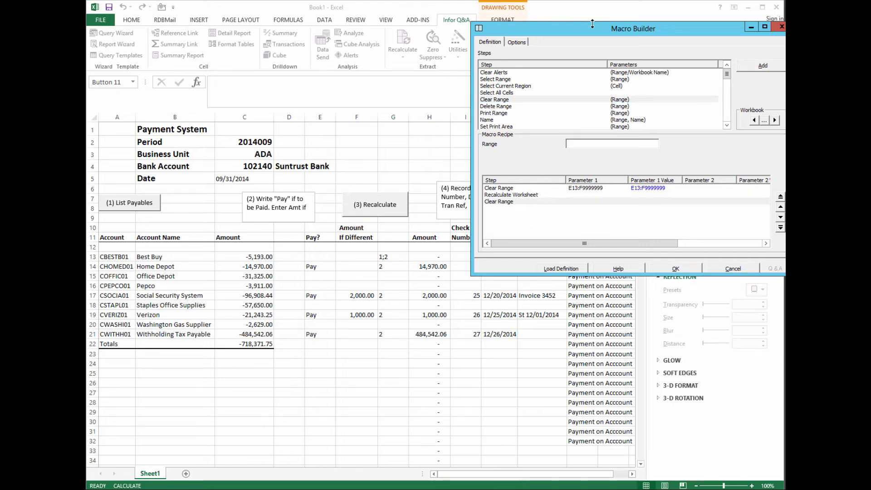
drag(593, 28, 276, 28)
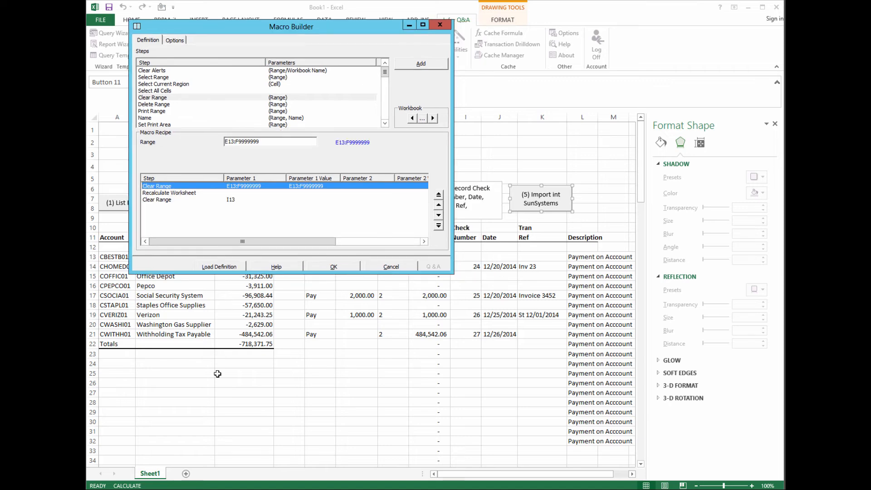
- Limit the first Clear Range step to E13:F73 after checking the sheet's last data row
drag(640, 188, 635, 307)
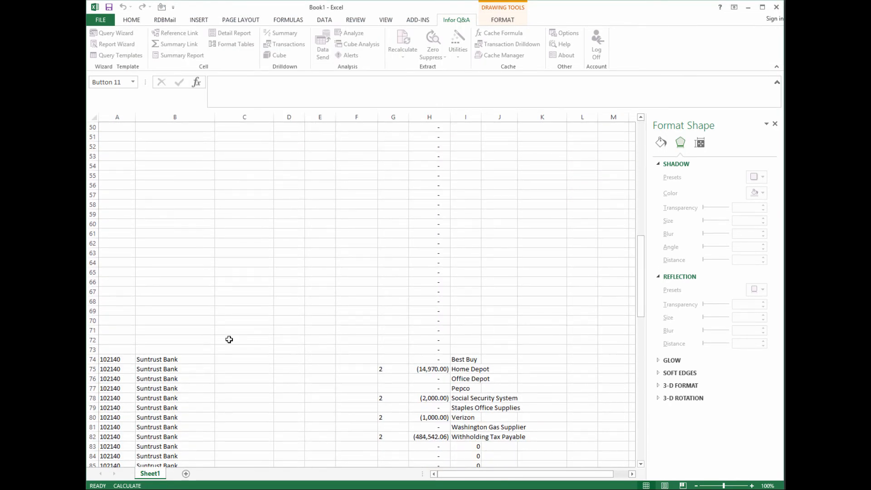
drag(641, 298, 660, 144)
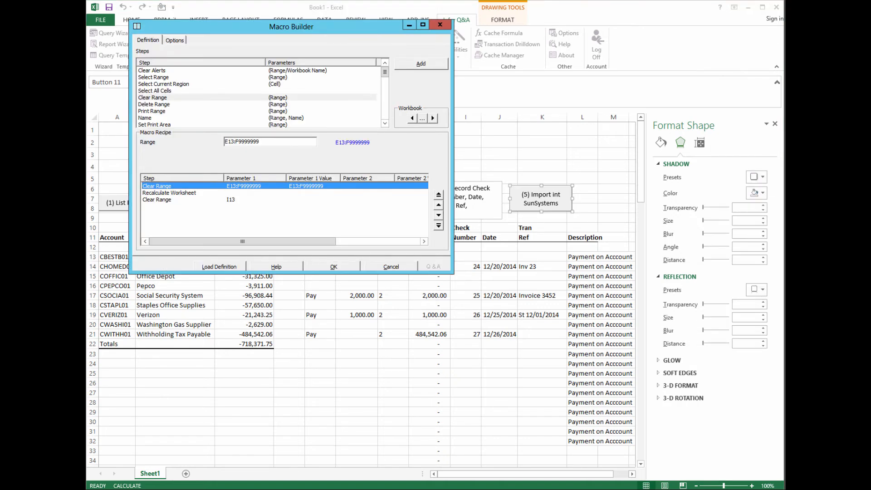
click(267, 141)
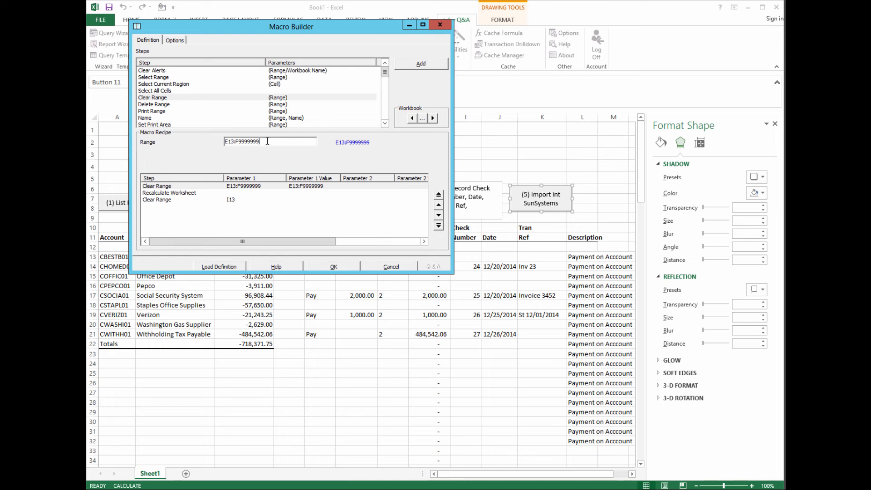
key(BackSpace)
key(BackSpace)
key(BackSpace)
key(BackSpace)
key(BackSpace)
key(BackSpace)
key(BackSpace)
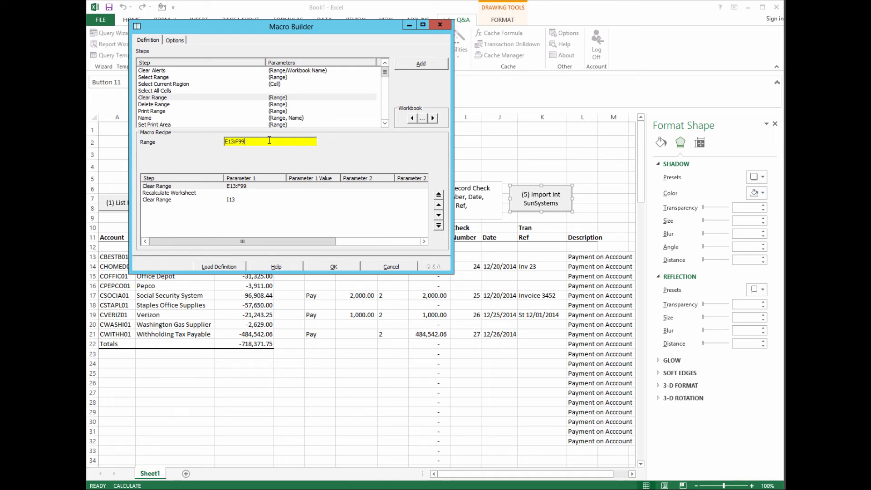
text(73)
- Set the second Clear Range step's range to I13:M73
click(176, 199)
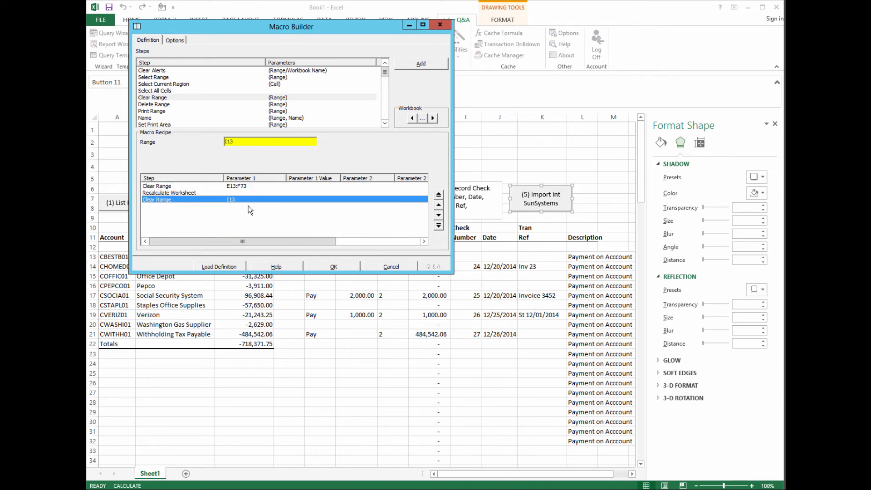
click(246, 142)
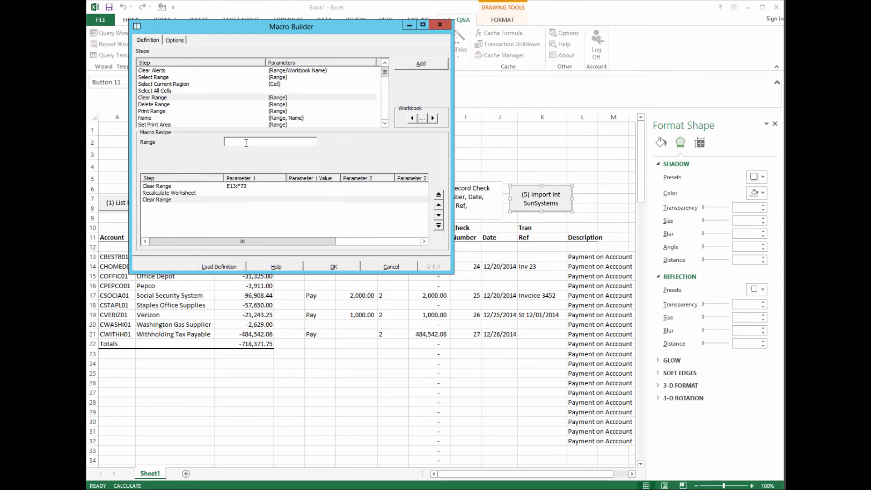
text(I13)
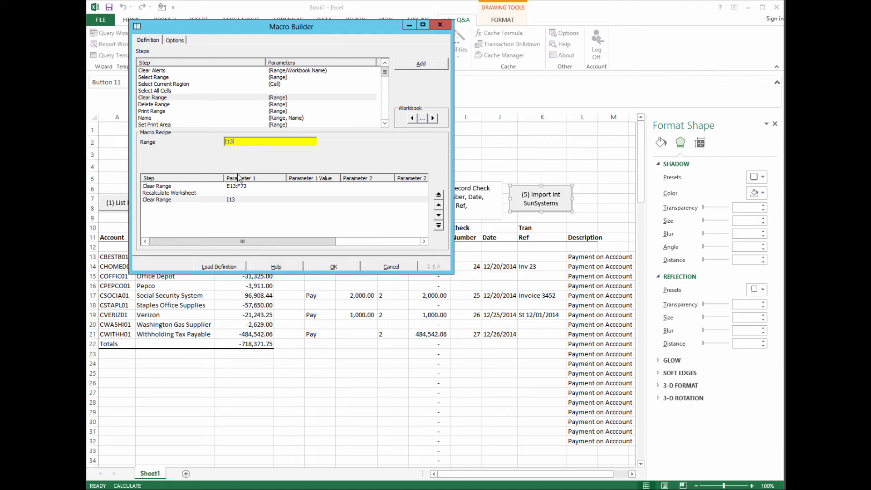
text(:)
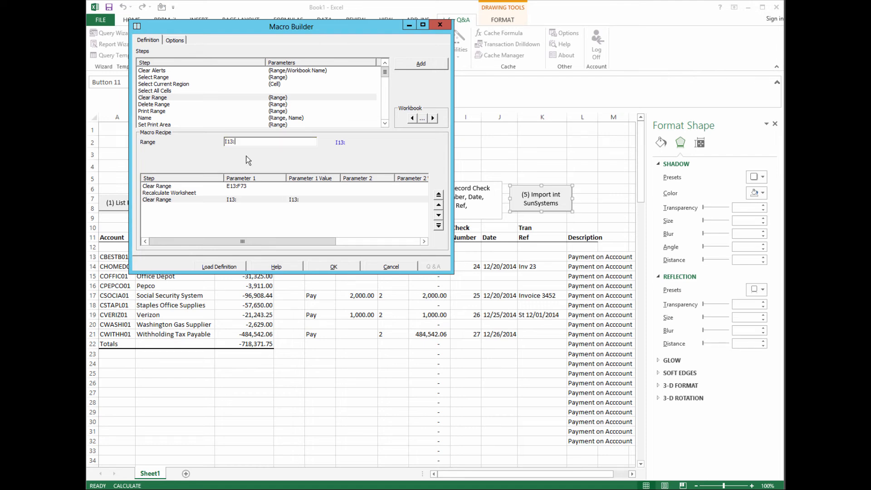
text(M73)
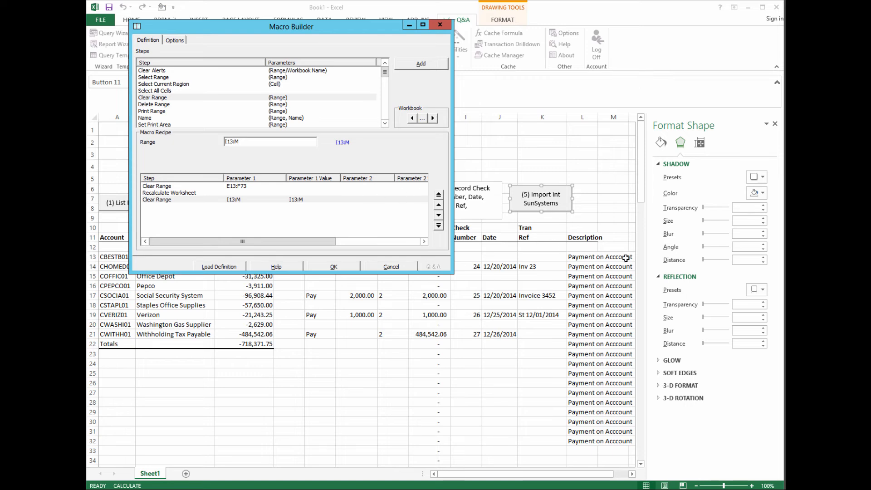
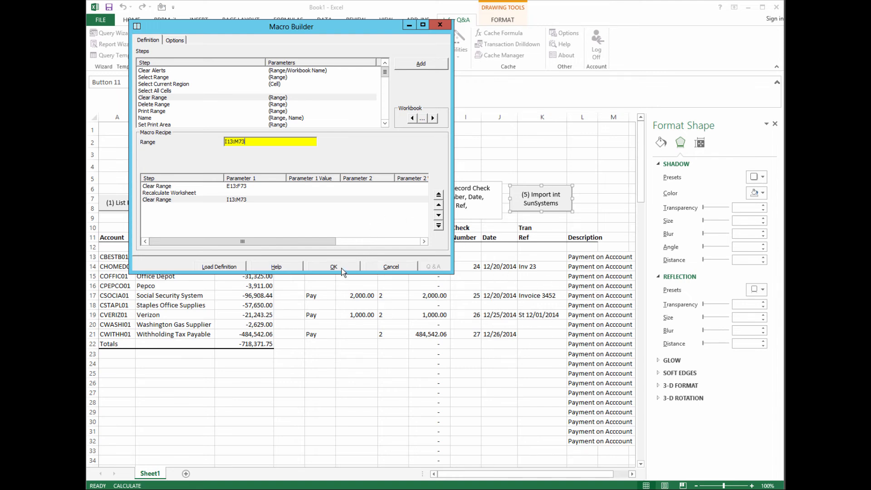
- Name the new clearing macro Clear, with (6) Clear as its button label
click(176, 40)
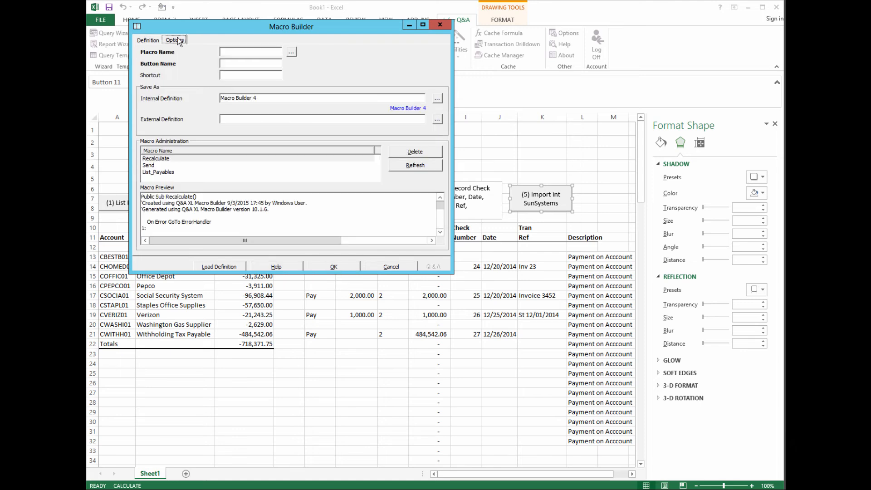
click(226, 51)
text(()
key(BackSpace)
key(BackSpace)
key(BackSpace)
text(Cl)
- Create the (6) Clear button and place it beside the (5) Import int SunSystems button
click(333, 266)
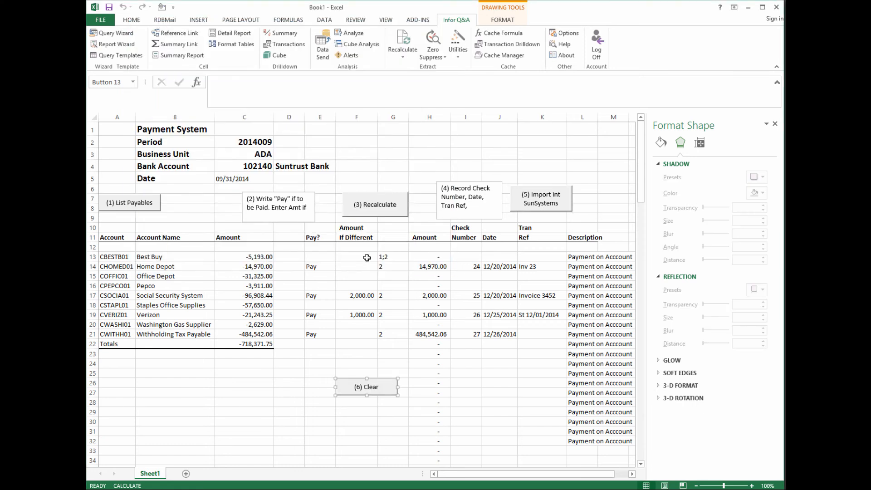
drag(382, 378, 584, 187)
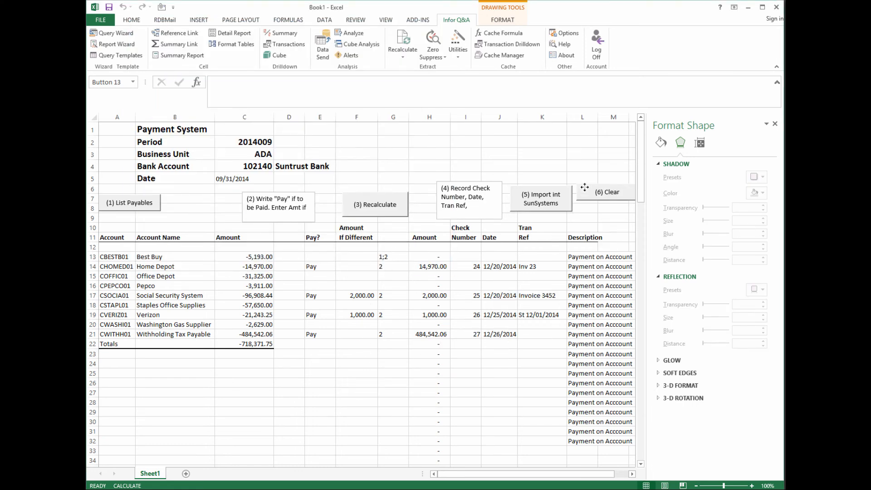
click(584, 208)
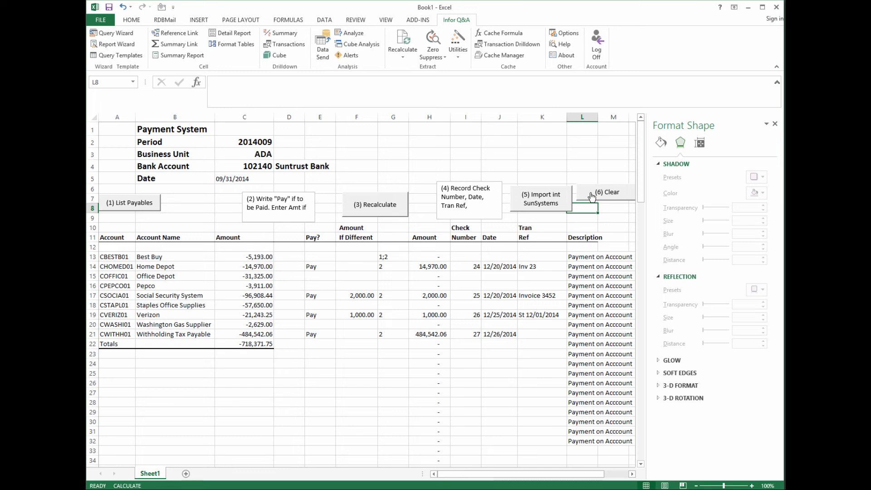
- Save the workbook to Documents as Book1, choosing the Excel Macro-Enabled Workbook type
click(109, 7)
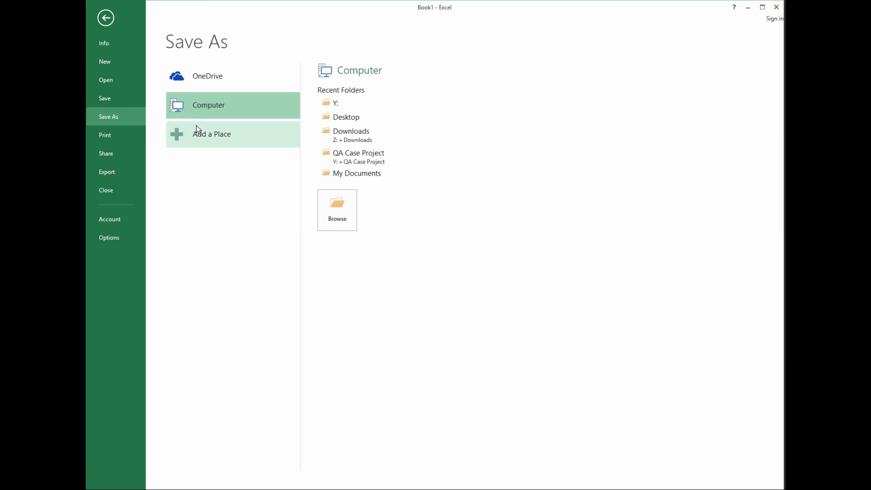
click(138, 118)
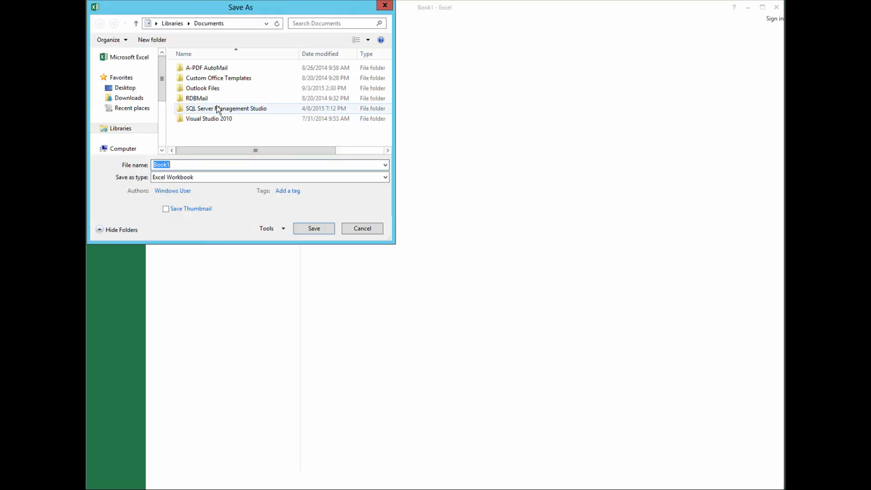
click(386, 178)
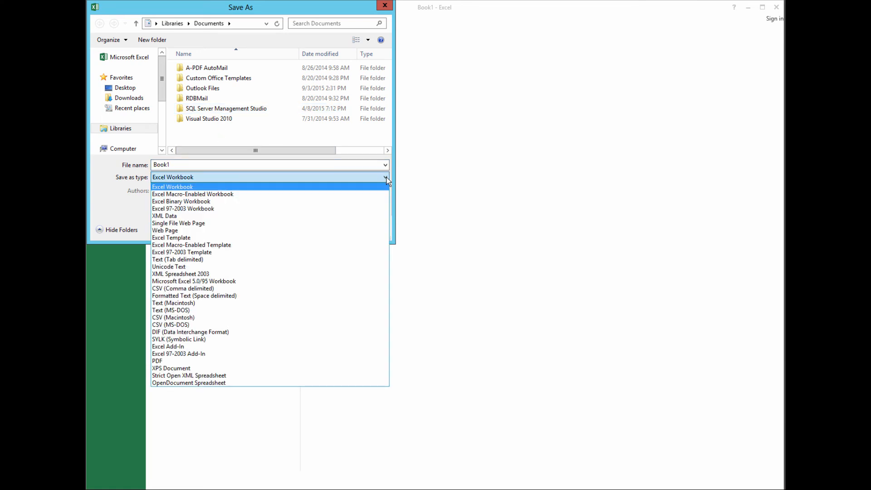
click(366, 193)
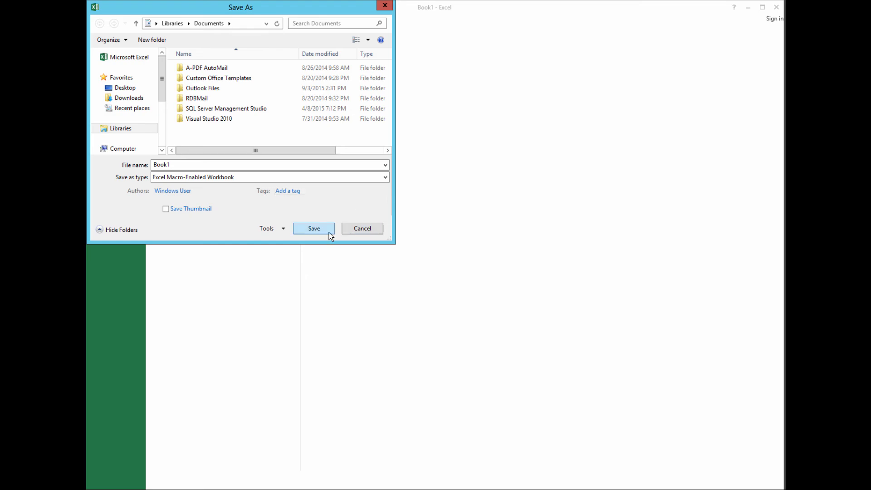
click(313, 228)
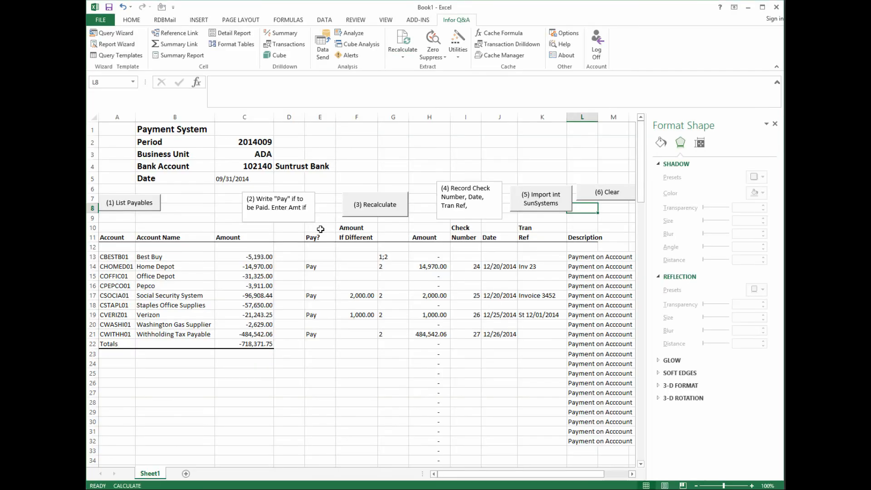
- Clear the sheet with (6) Clear, then rerun (1) List Payables to reload nine payables totalling -718,371.75
click(601, 198)
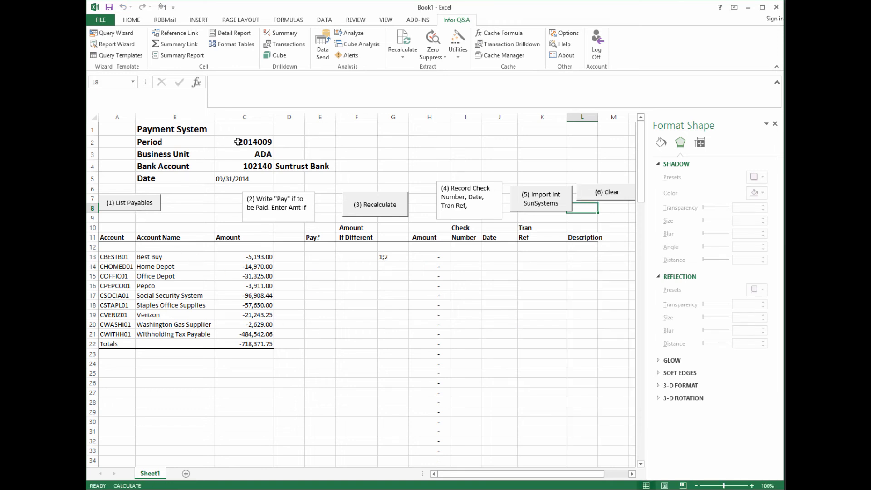
click(120, 205)
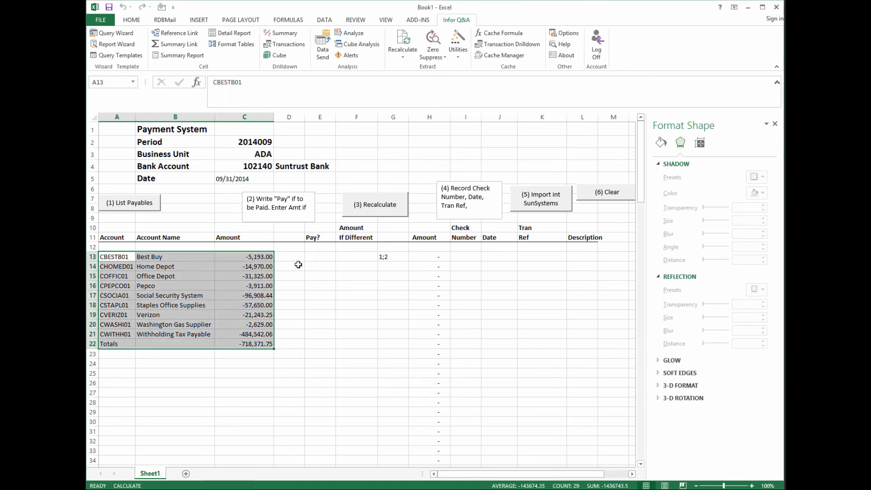
click(318, 265)
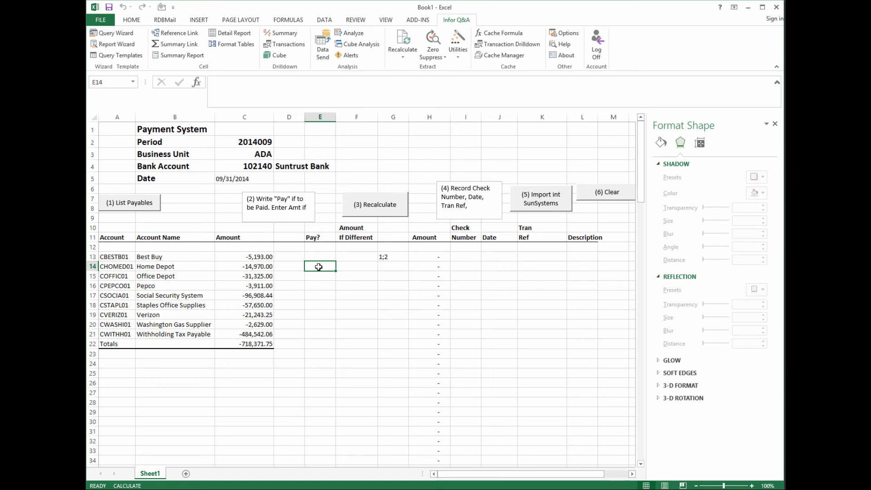
click(305, 273)
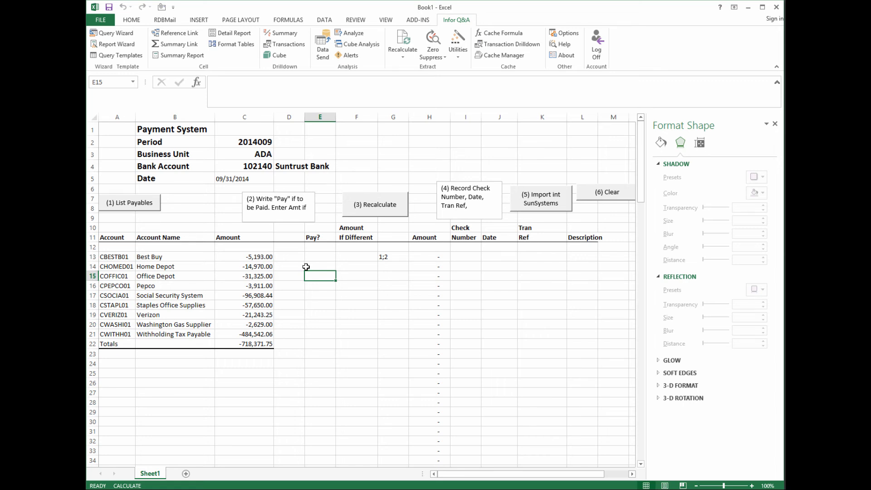
click(132, 207)
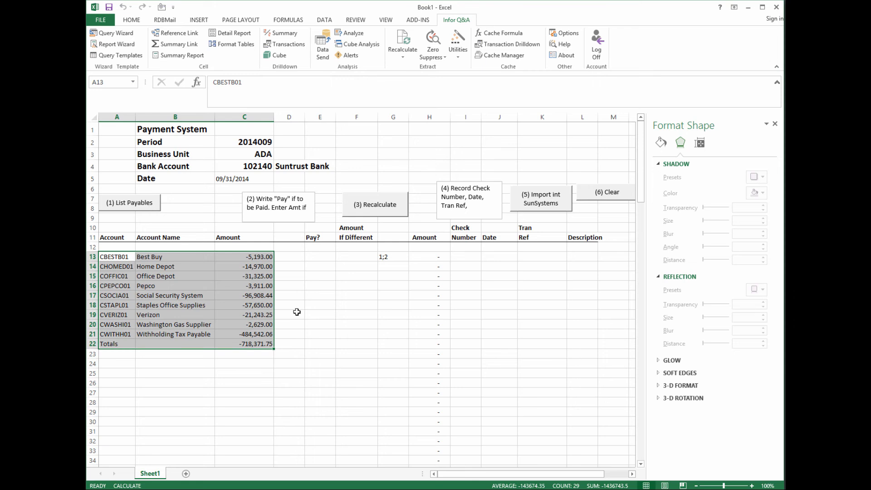
click(323, 267)
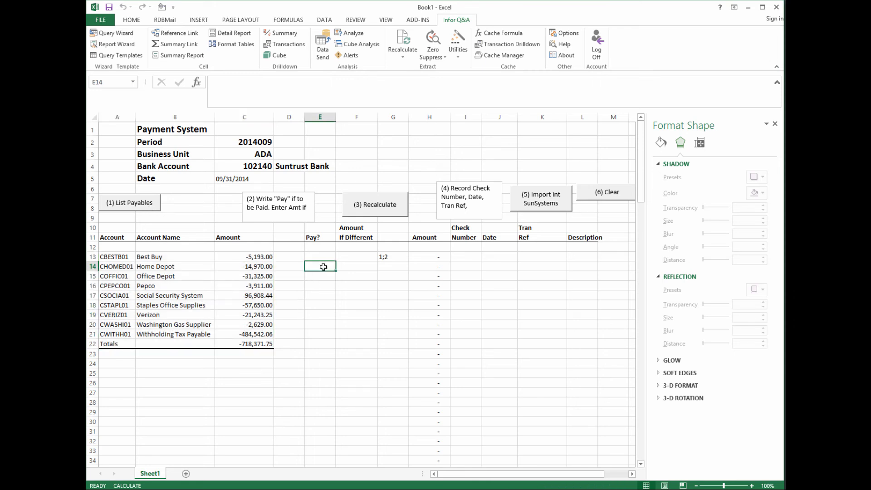
- Mark Home Depot, Social Security System and Washington Gas Supplier as Pay
text(Pay)
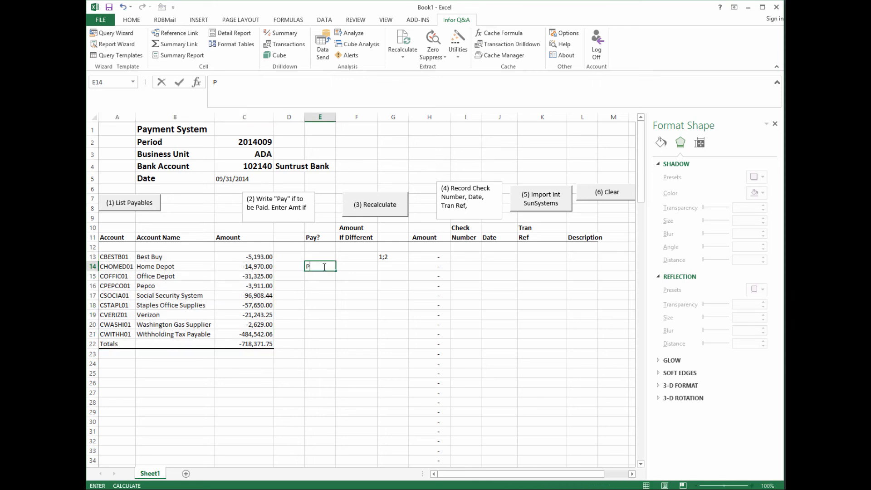
click(320, 294)
text(Pay)
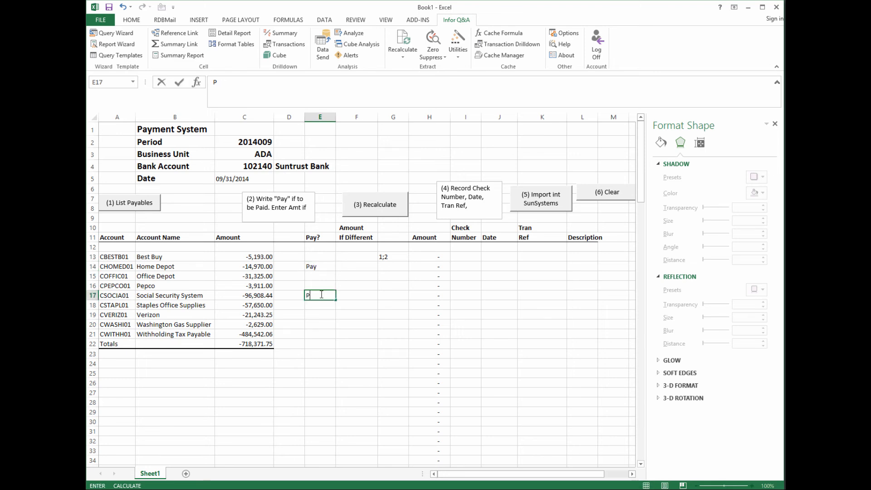
click(317, 324)
text(Pay)
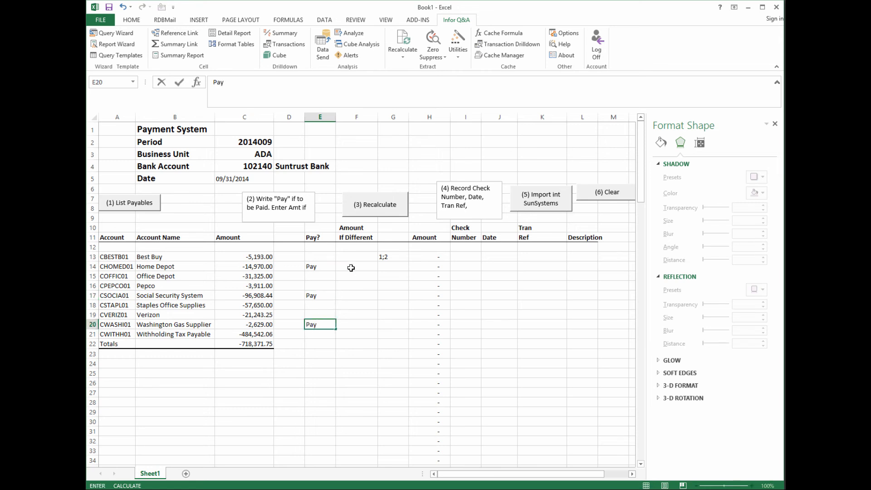
- Set Social Security System's If Different amount to 80,000.00 and recalculate the payment amounts
click(354, 295)
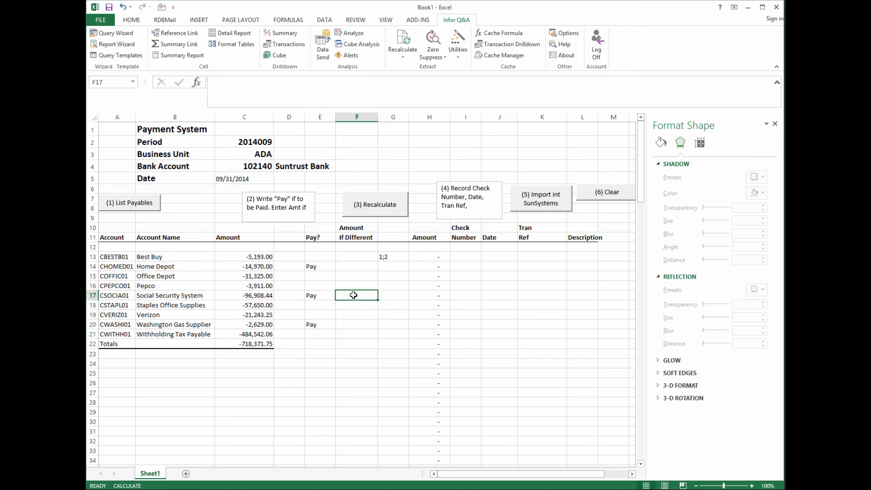
text(80)
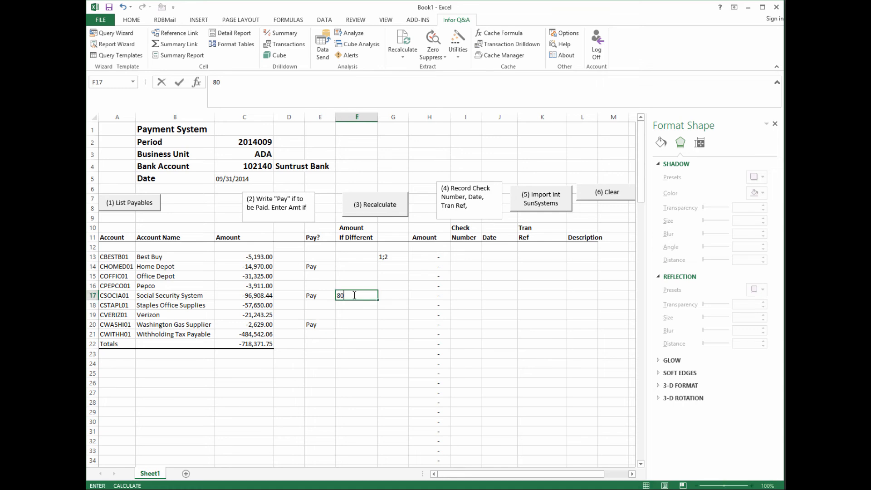
text(,000.00)
click(388, 205)
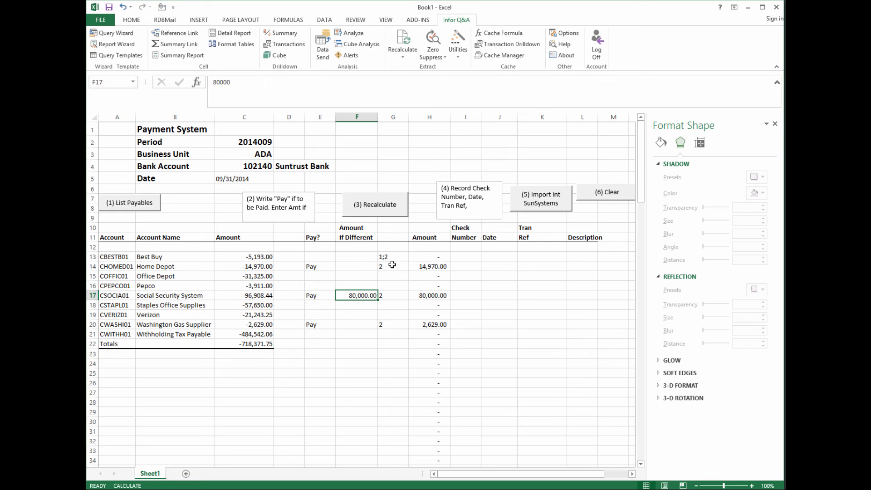
click(456, 267)
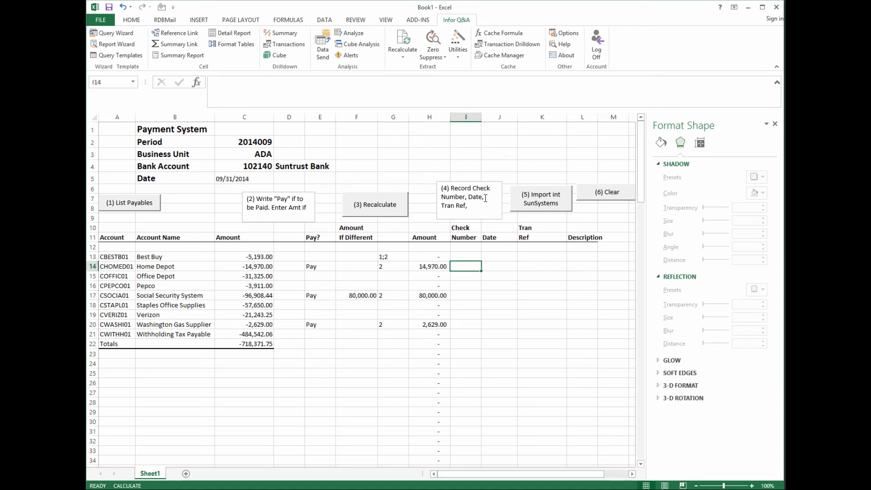
- Enter check numbers 34, 35 and 36 for Home Depot, Social Security System and Washington Gas Supplier
text(34)
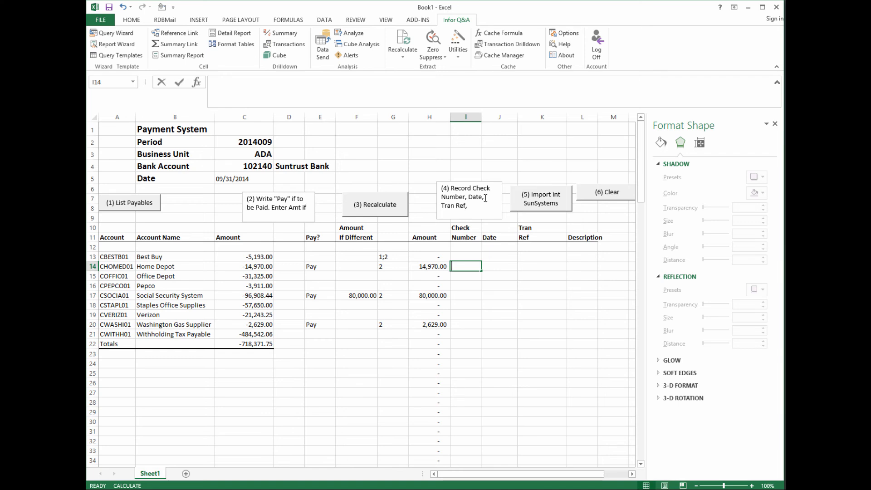
key(Return)
key(Return)
key(Return)
text(35)
key(Return)
key(Return)
key(Return)
text(36)
key(Return)
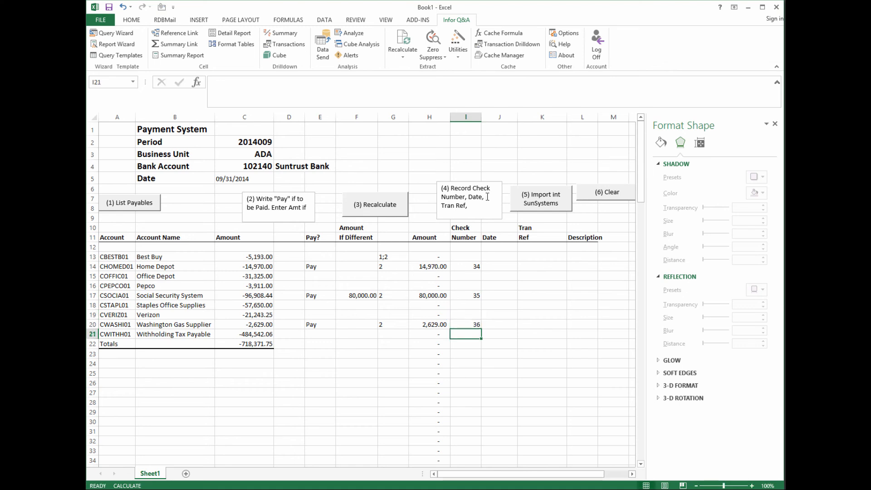
click(500, 266)
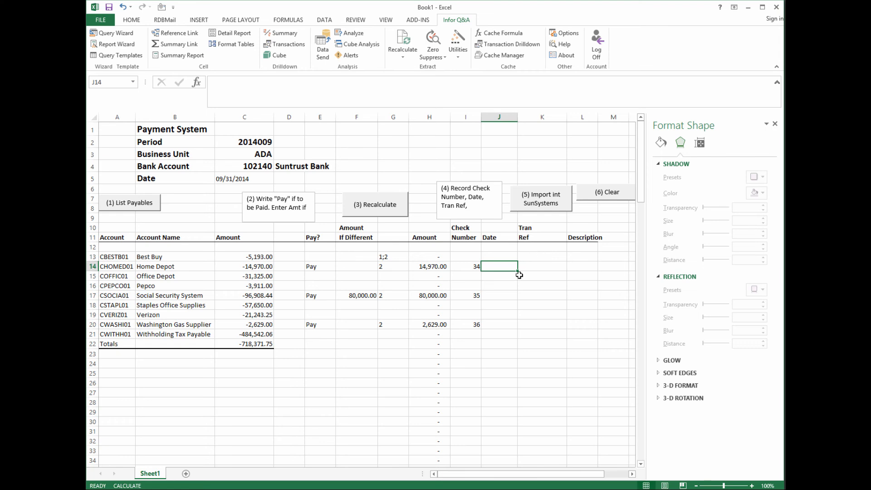
- Enter the date 9/23/2014 in the row 13 Date cell
click(503, 257)
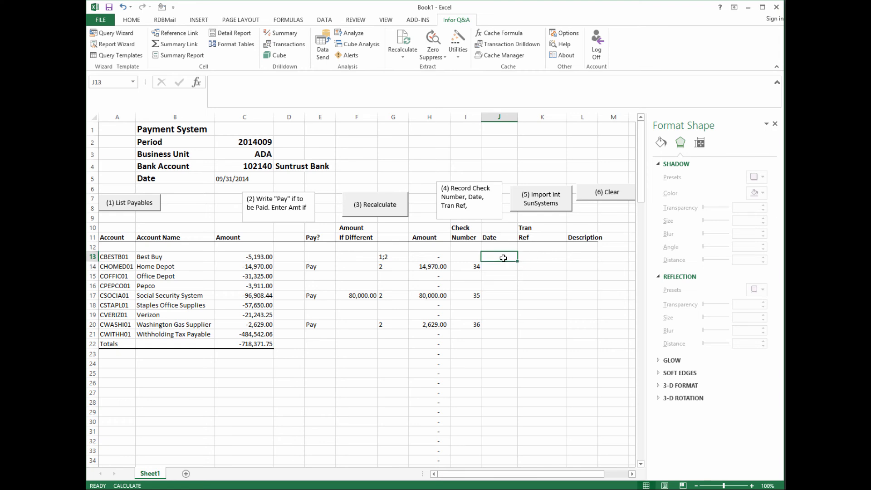
text(1)
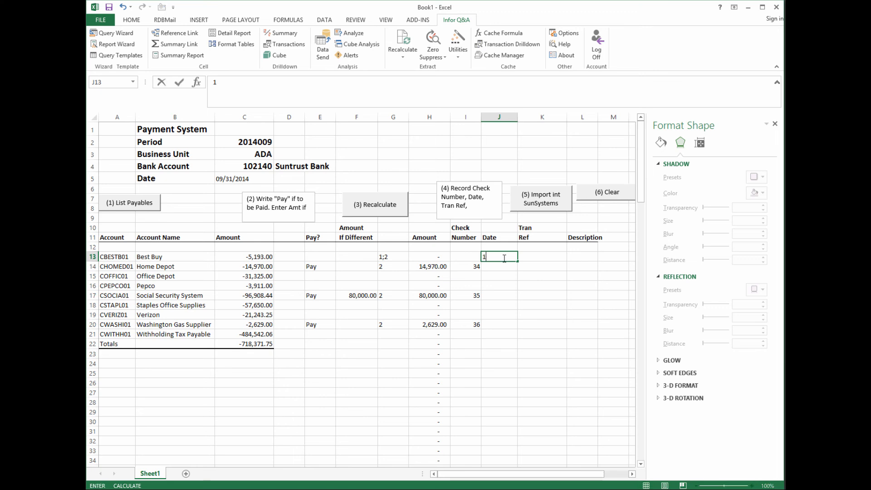
text(09/23/2014)
click(497, 275)
- Copy 9/23/2014 down the Date column into J14 through J28
click(495, 258)
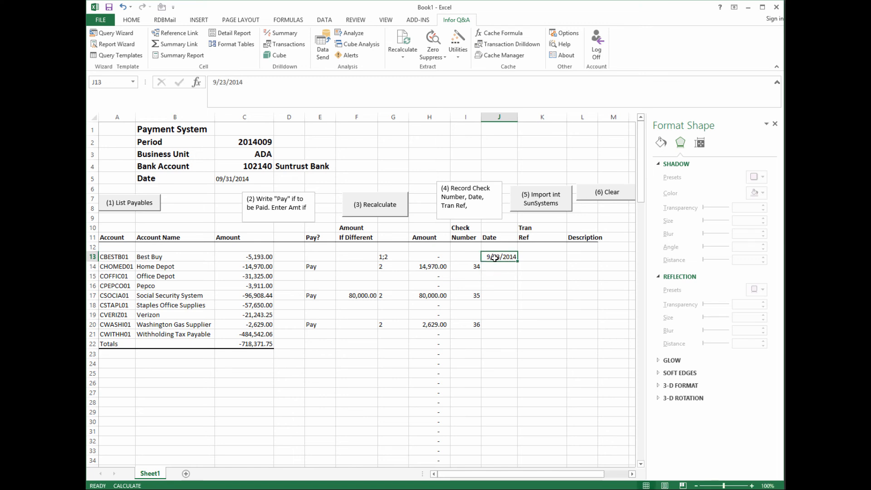
right_click(495, 258)
click(503, 271)
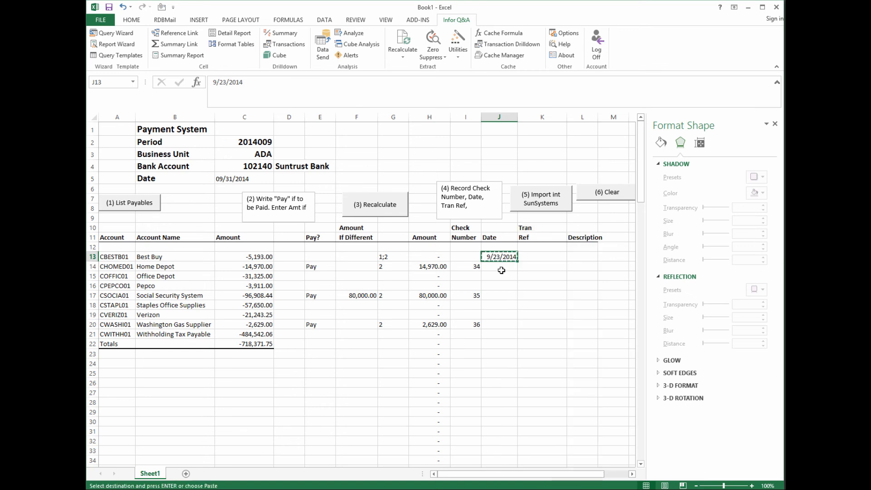
drag(501, 267, 511, 403)
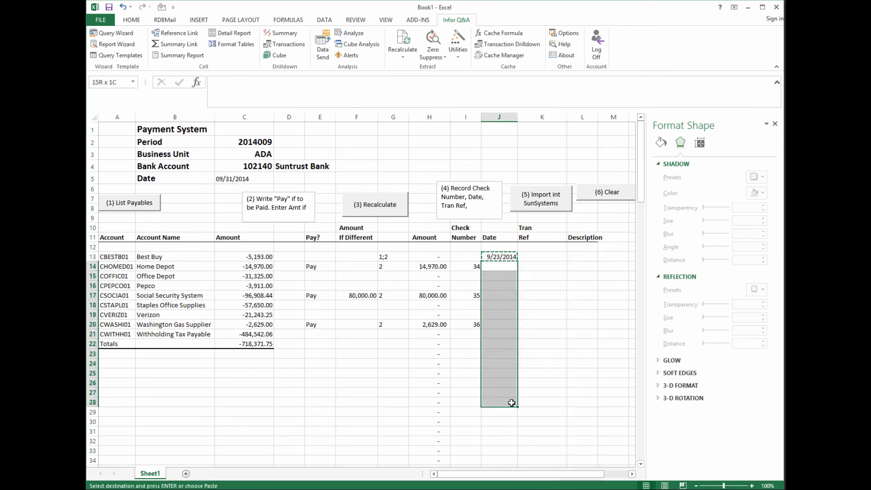
right_click(490, 297)
click(511, 340)
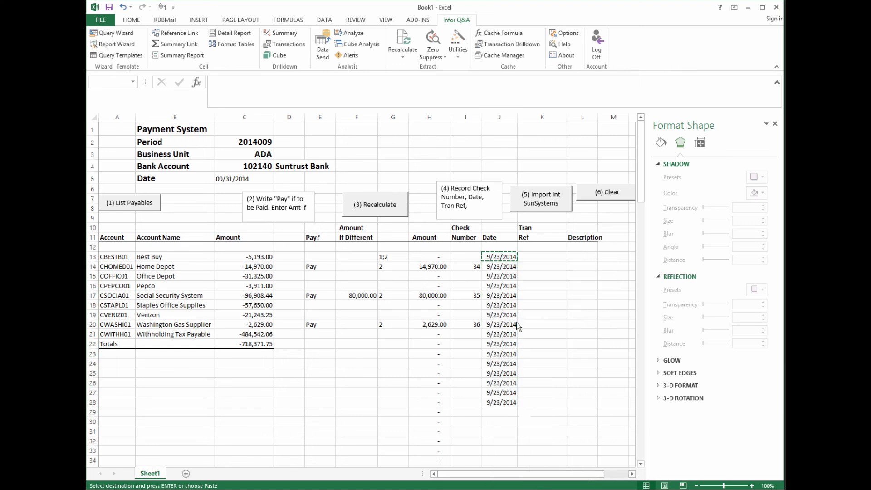
click(532, 256)
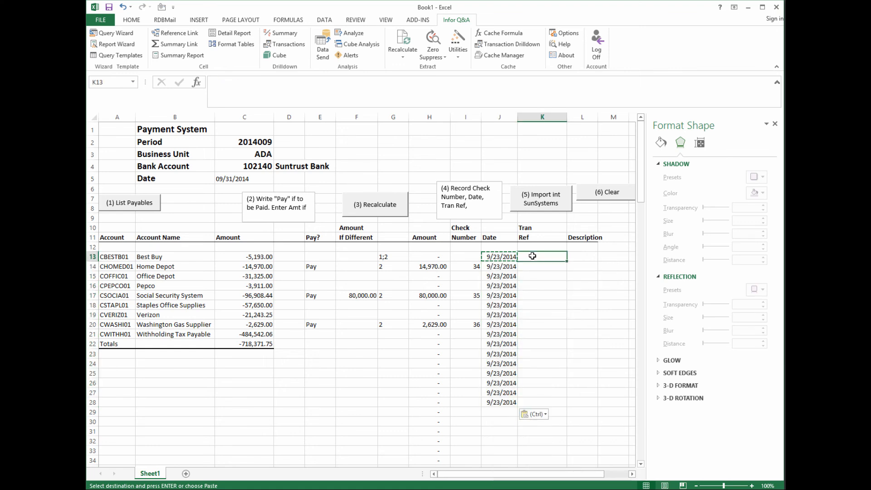
- Enter Tran Ref Inv 2342 for Home Depot
key(Down)
text(Invo)
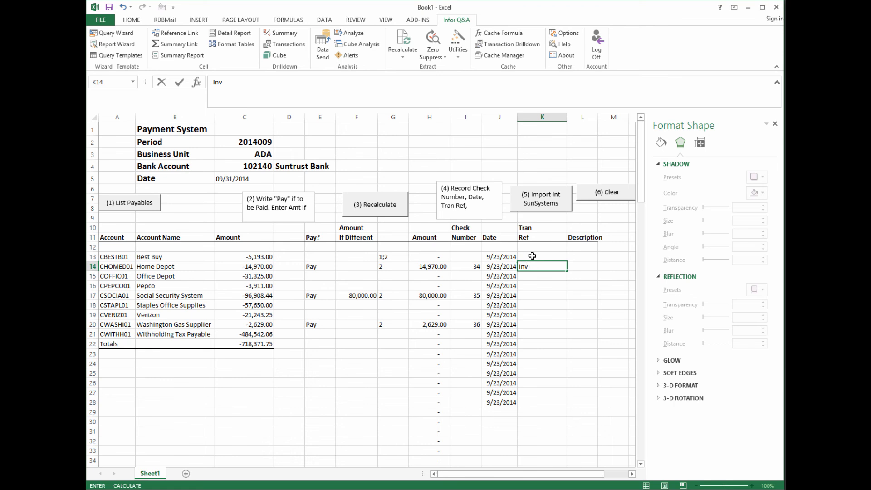
text(342)
key(Return)
key(Return)
key(Return)
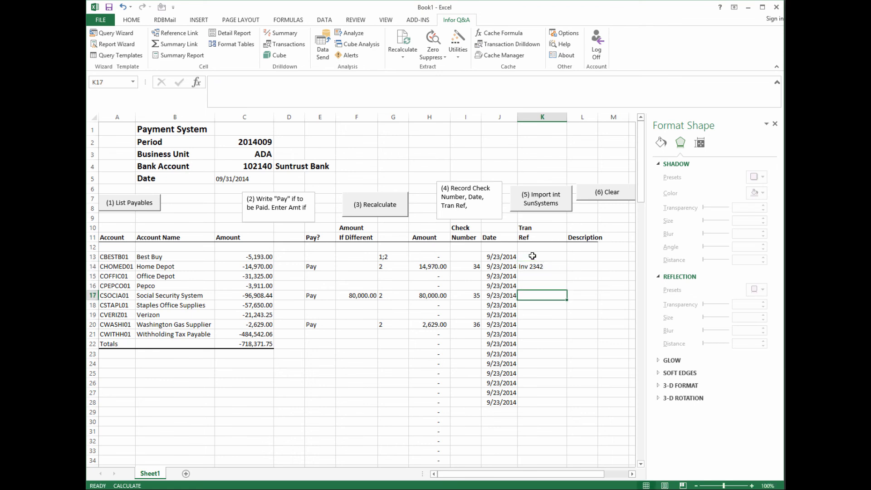
- Enter Tran Refs St 09/23/2014 for Social Security System and Invoice 438 for Washington Gas Supplier
text(Stam)
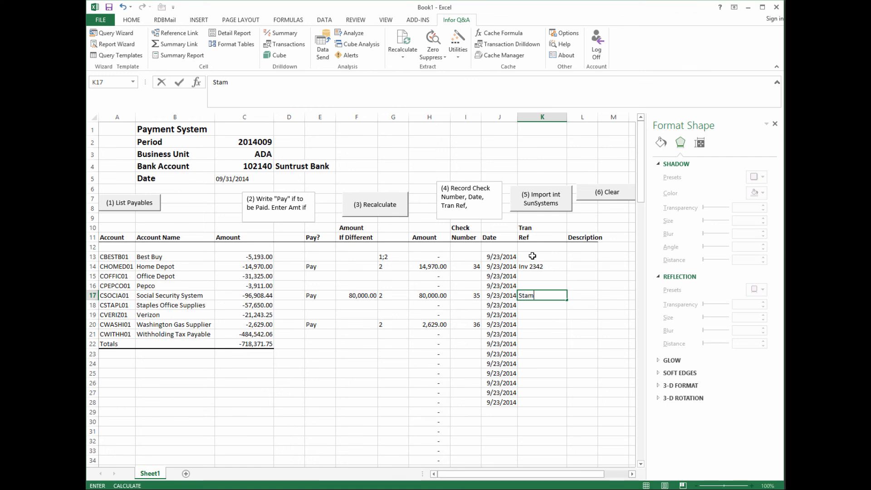
key(BackSpace)
key(BackSpace)
text(atement)
key(BackSpace)
key(BackSpace)
key(BackSpace)
key(BackSpace)
key(BackSpace)
key(BackSpace)
key(BackSpace)
key(BackSpace)
key(BackSpace)
text(St)
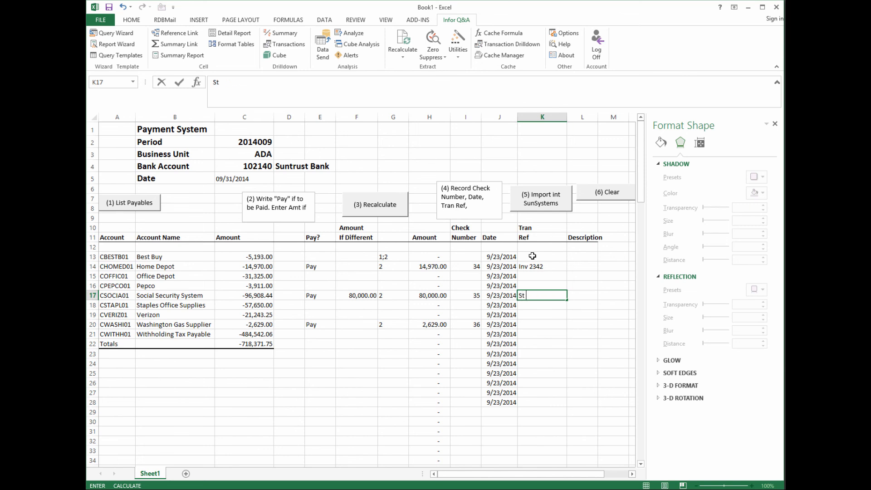
text( 09/23/2014)
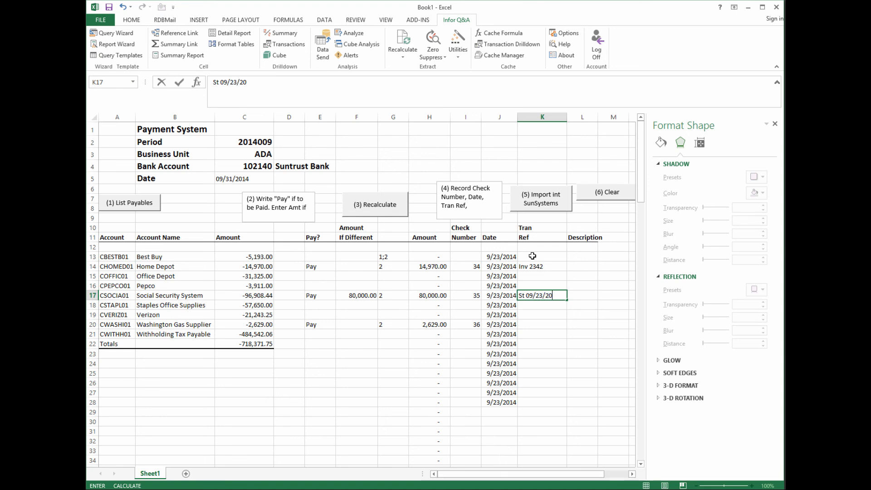
click(544, 324)
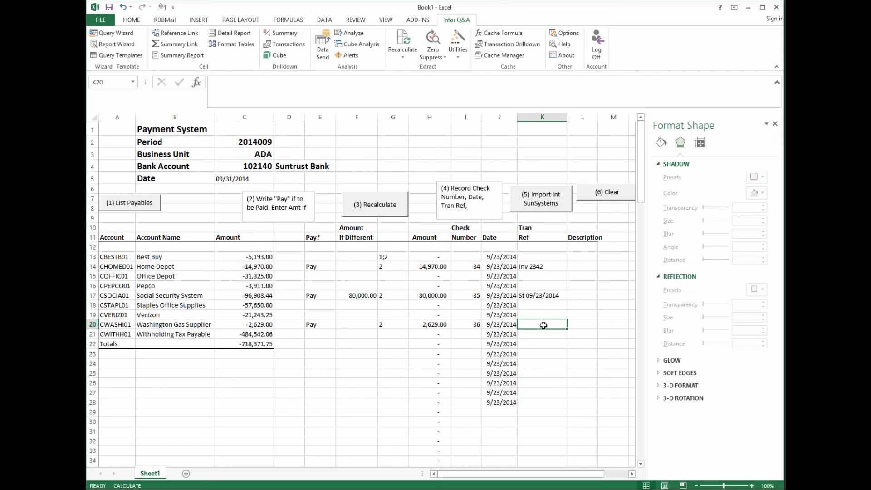
text(Invoic)
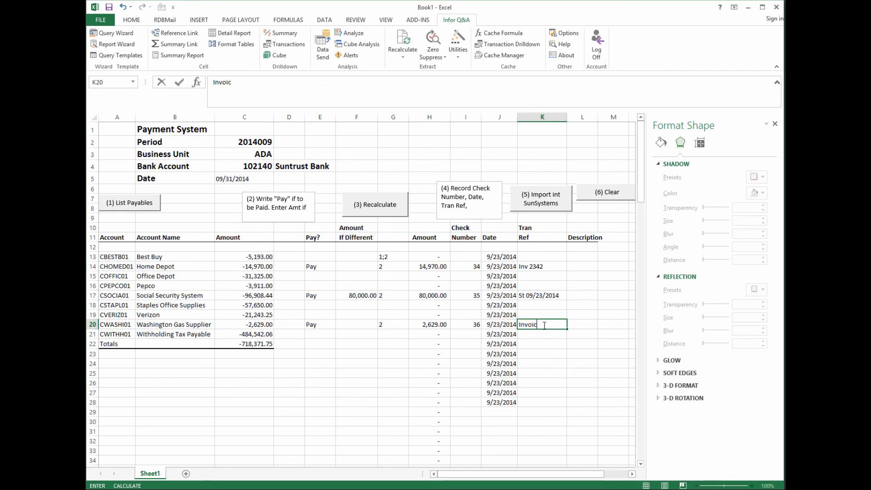
text(e 438)
- Type Payment on Account as the row 13 Description
click(583, 256)
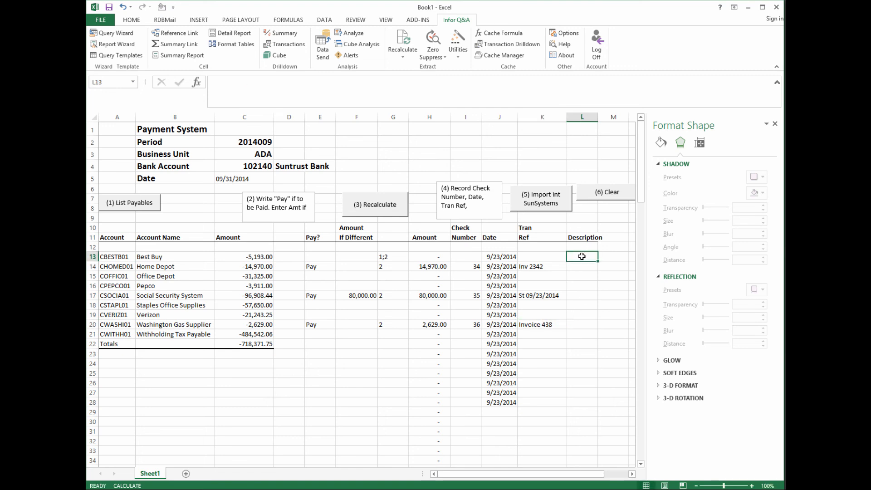
text(Paymanet)
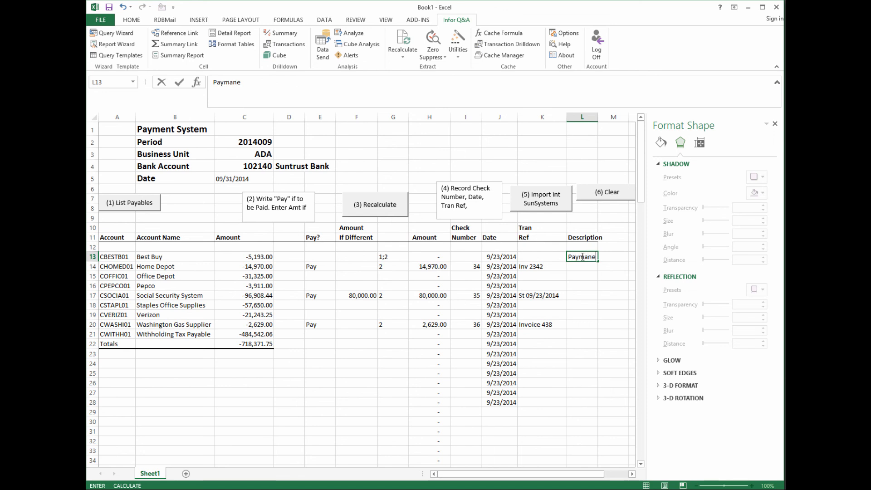
key(BackSpace)
key(BackSpace)
key(BackSpace)
key(BackSpace)
text(ent on Account)
click(578, 274)
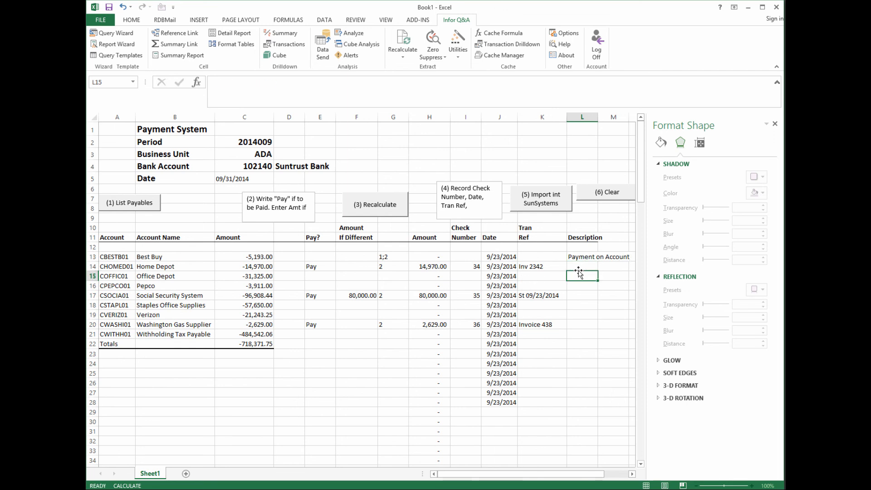
- Copy Payment on Account into Description cells L14 through L29
click(578, 257)
right_click(578, 257)
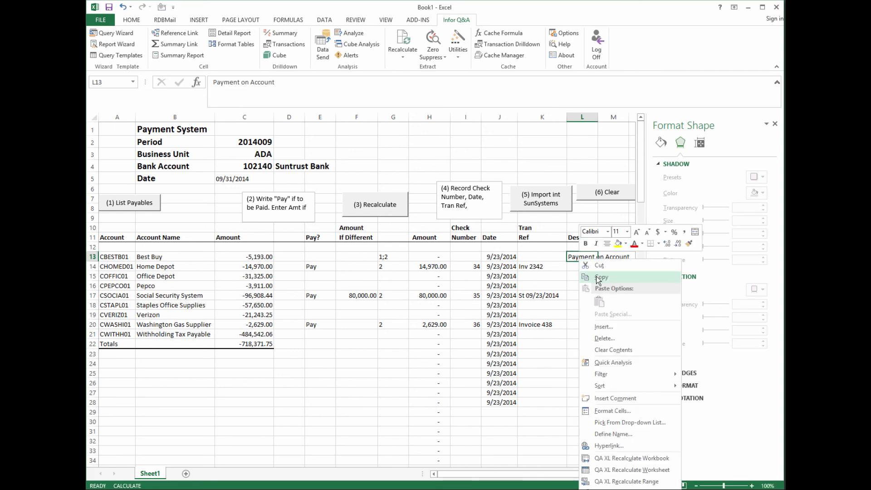
click(584, 276)
drag(582, 267, 584, 407)
right_click(581, 330)
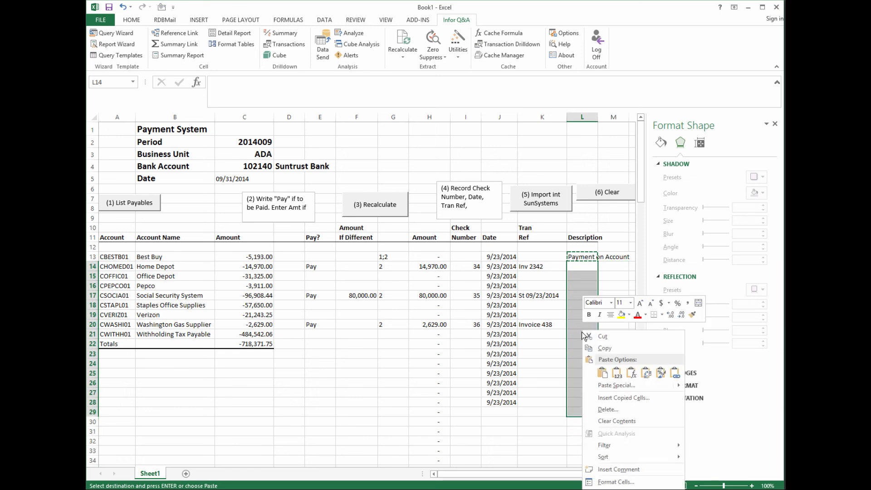
click(602, 373)
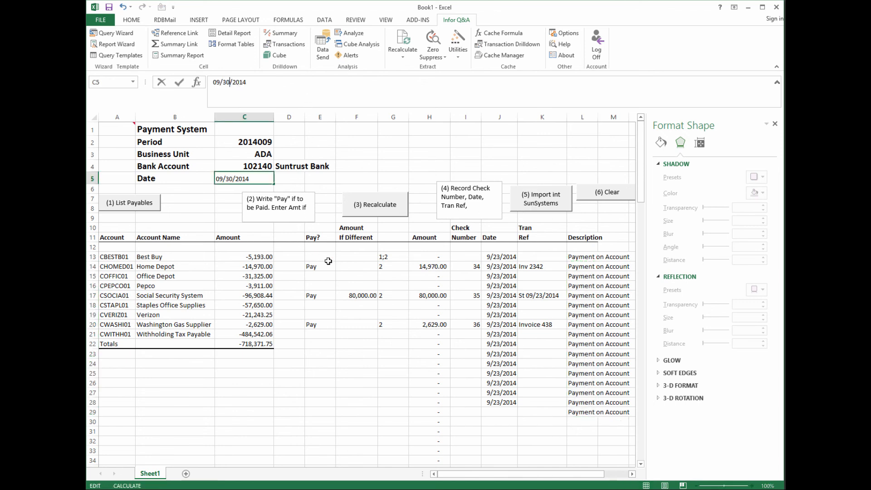
- Confirm the 09/30/2014 header date, import the 6 payment records into SunSystems, then run (6) Clear
click(528, 360)
click(541, 195)
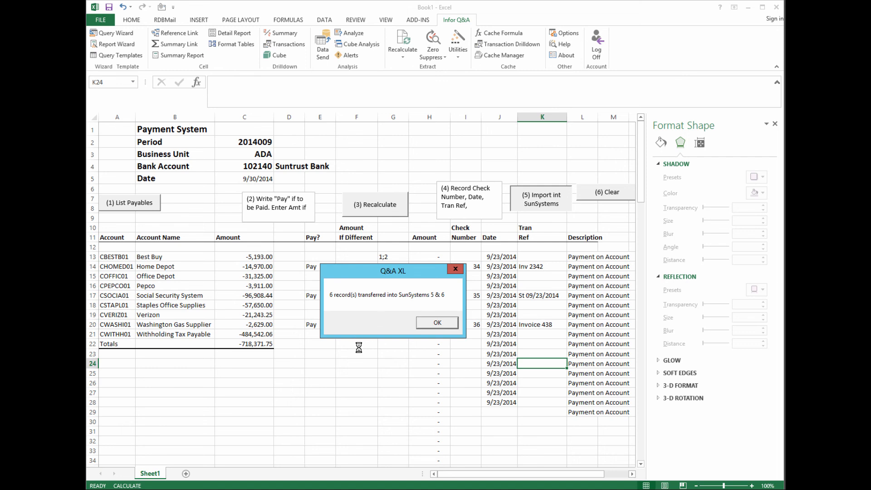
click(437, 321)
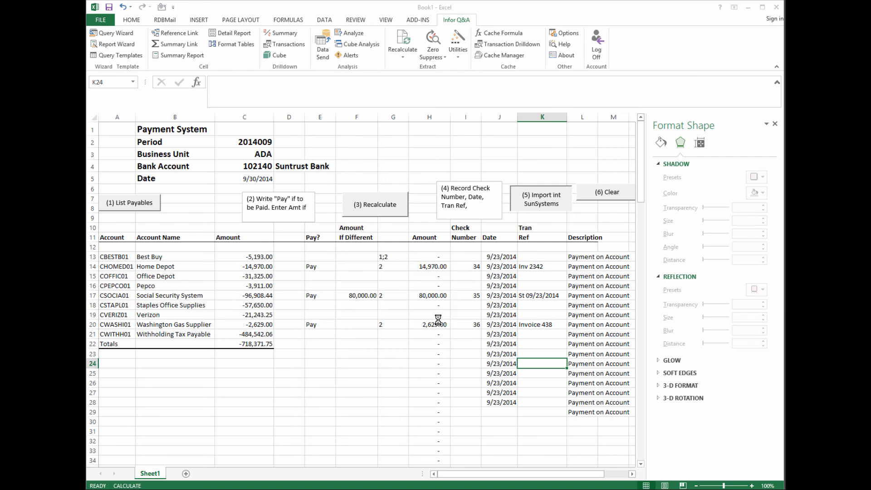
click(607, 196)
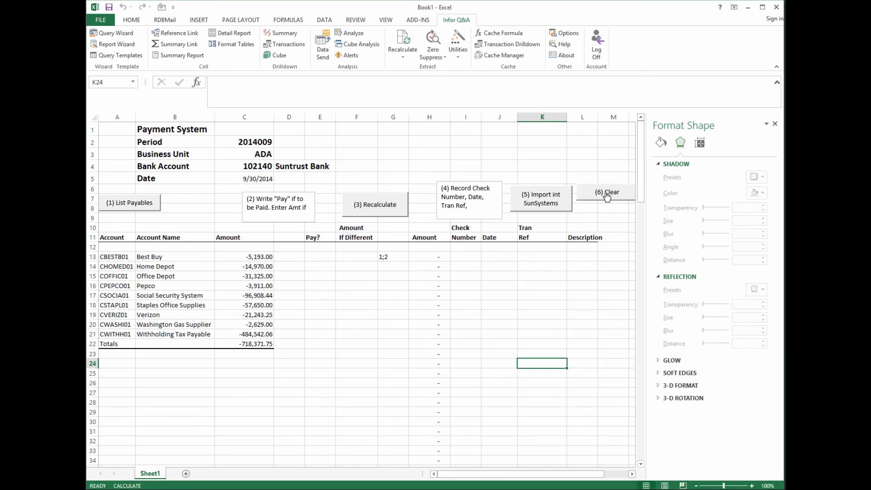